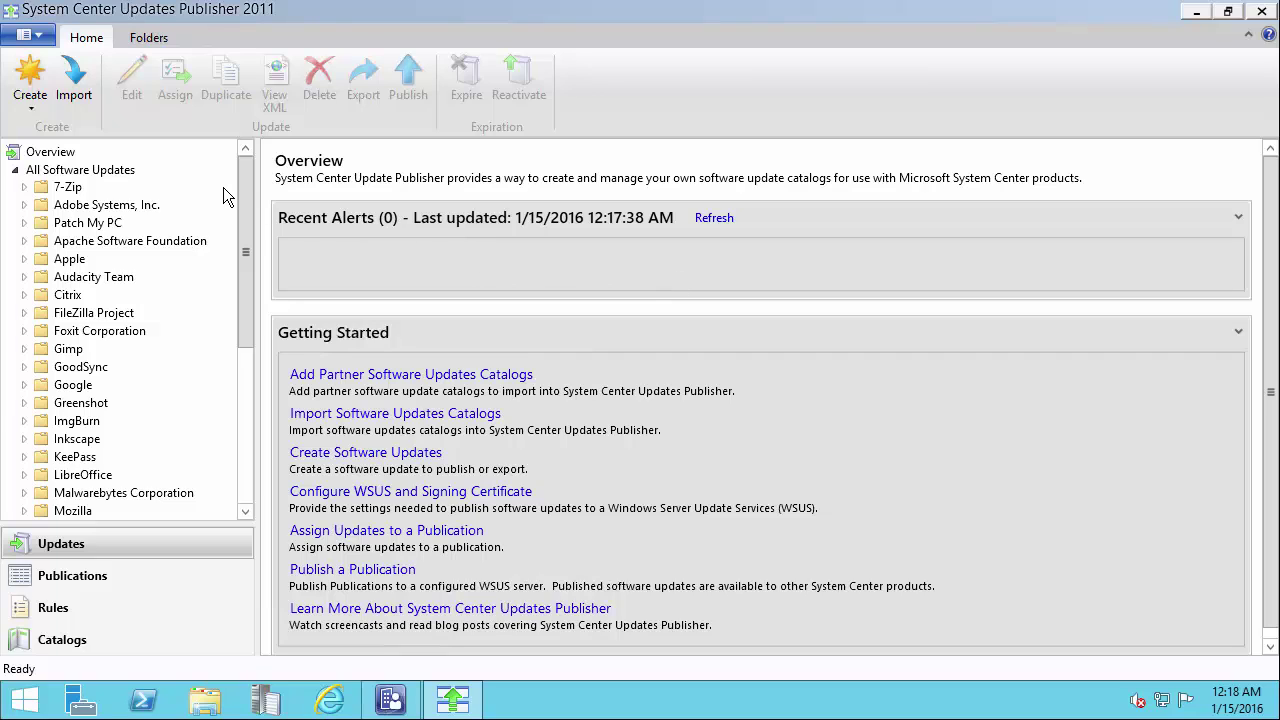
- Show all software updates and select both 7-Zip 15.14 updates (x64 and x86)
{"action": "left_click", "coordinate": [99, 171]}
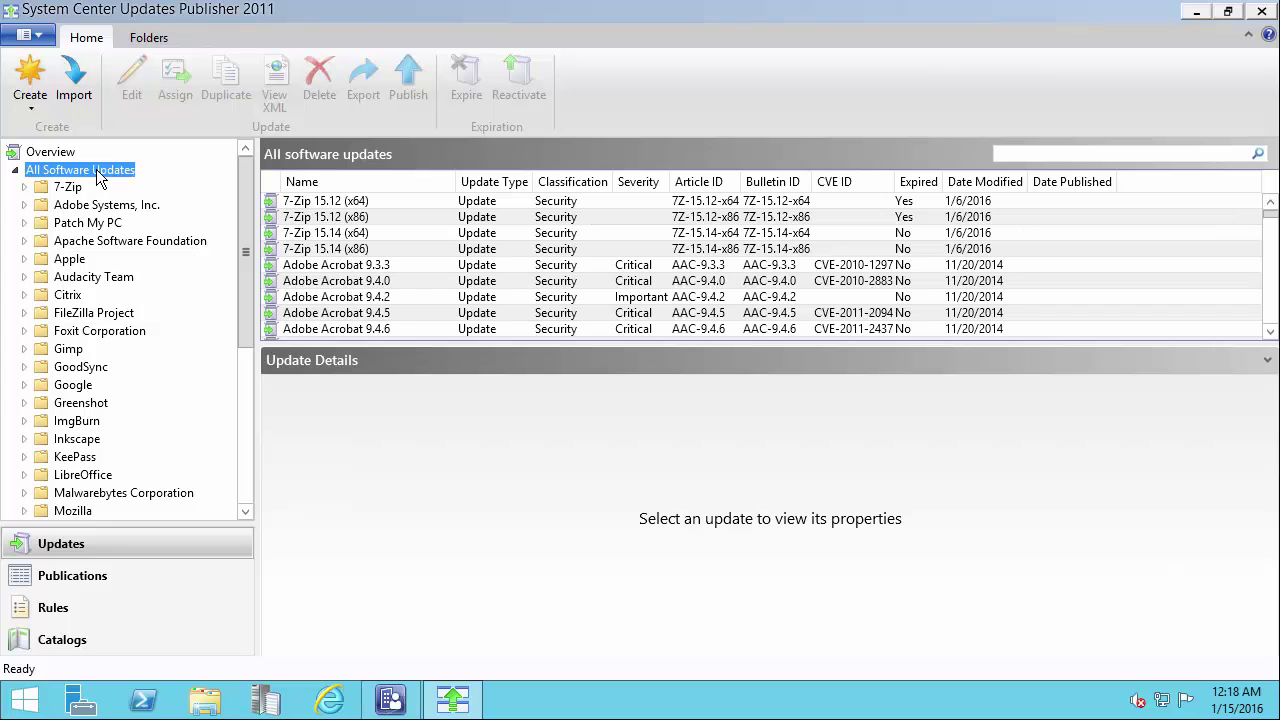
{"action": "left_click", "coordinate": [349, 236]}
{"action": "left_click", "coordinate": [340, 249], "text": "ctrl"}
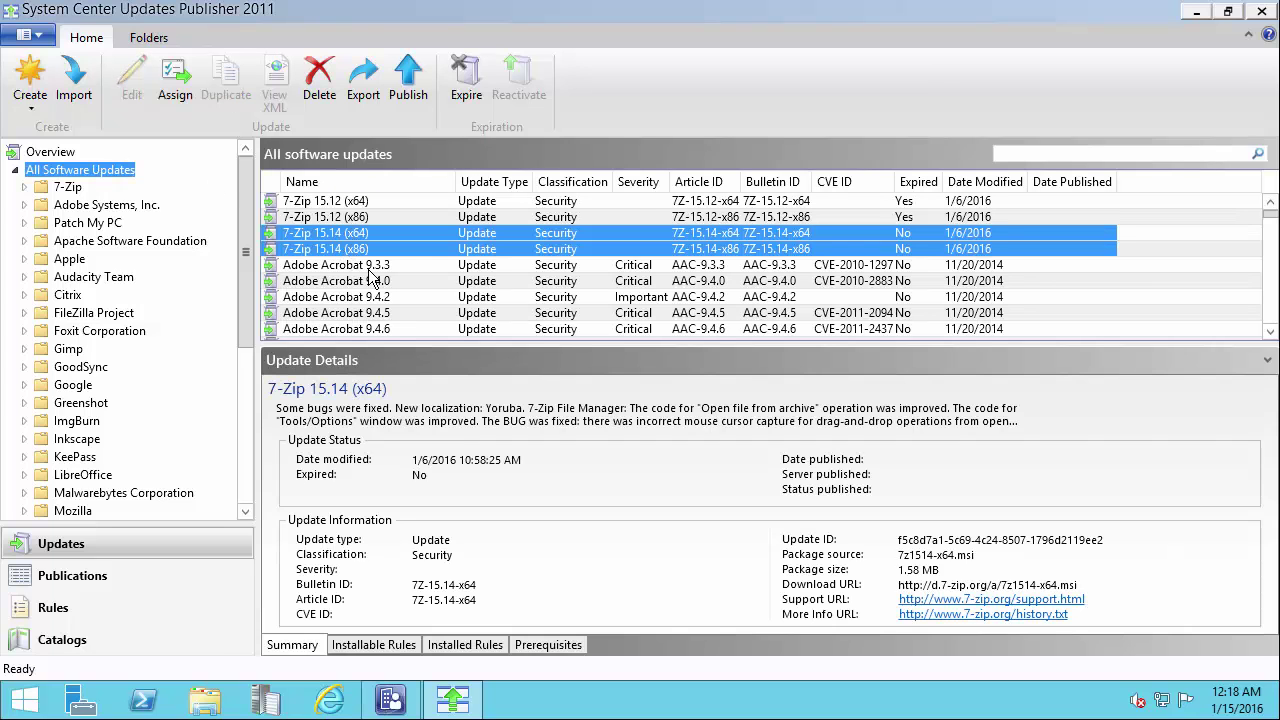
- Add Google Chrome 47.0.2526.106 to the selection and enlarge the updates list
{"action": "scroll", "coordinate": [370, 278], "scroll_direction": "down", "scroll_amount": 5}
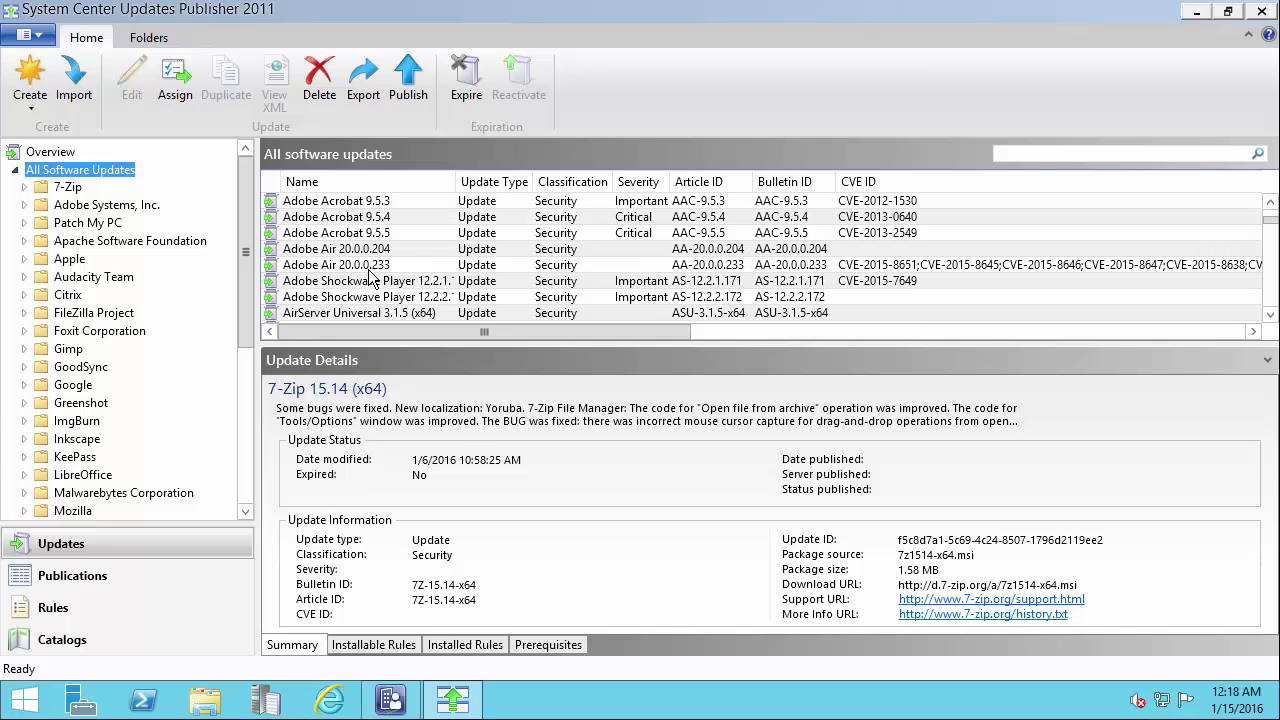
{"action": "scroll", "coordinate": [370, 278], "scroll_direction": "down", "scroll_amount": 10}
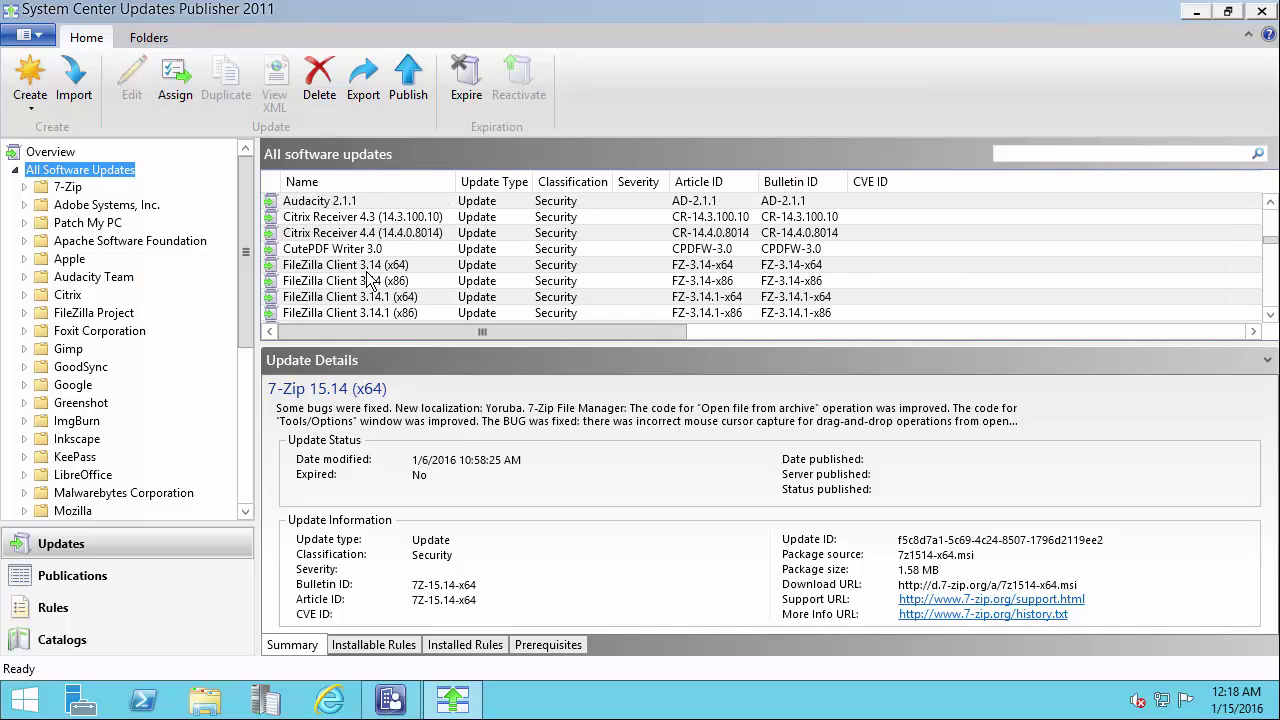
{"action": "scroll", "coordinate": [362, 278], "scroll_direction": "down", "scroll_amount": 2}
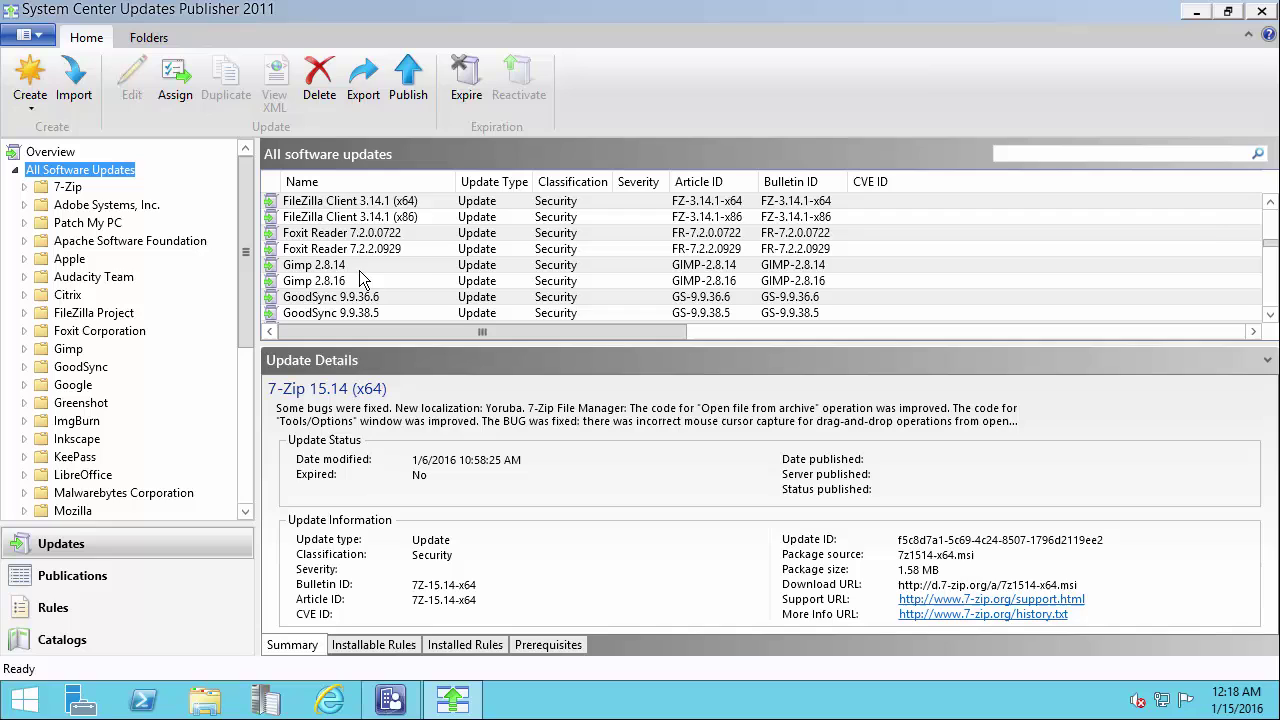
{"action": "scroll", "coordinate": [359, 270], "scroll_direction": "down", "scroll_amount": 2}
{"action": "scroll", "coordinate": [359, 267], "scroll_direction": "down", "scroll_amount": 1}
{"action": "scroll", "coordinate": [388, 232], "scroll_direction": "up", "scroll_amount": 1}
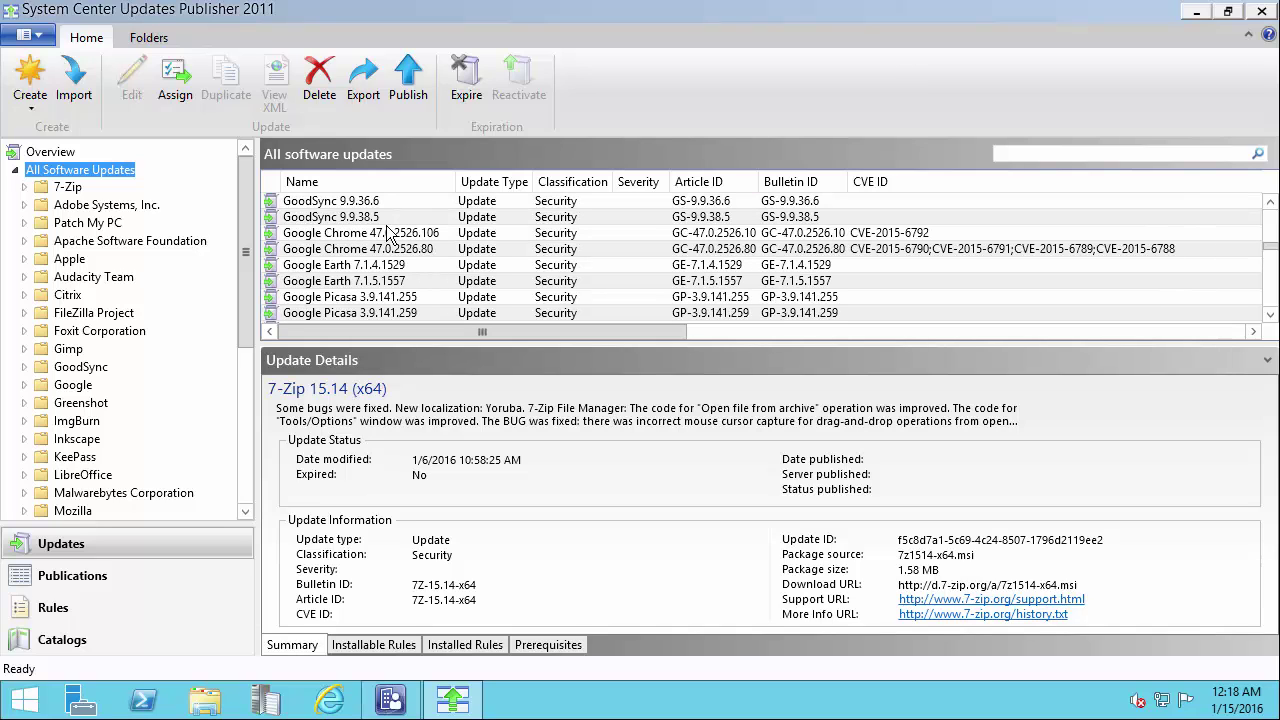
{"action": "left_click", "coordinate": [391, 233]}
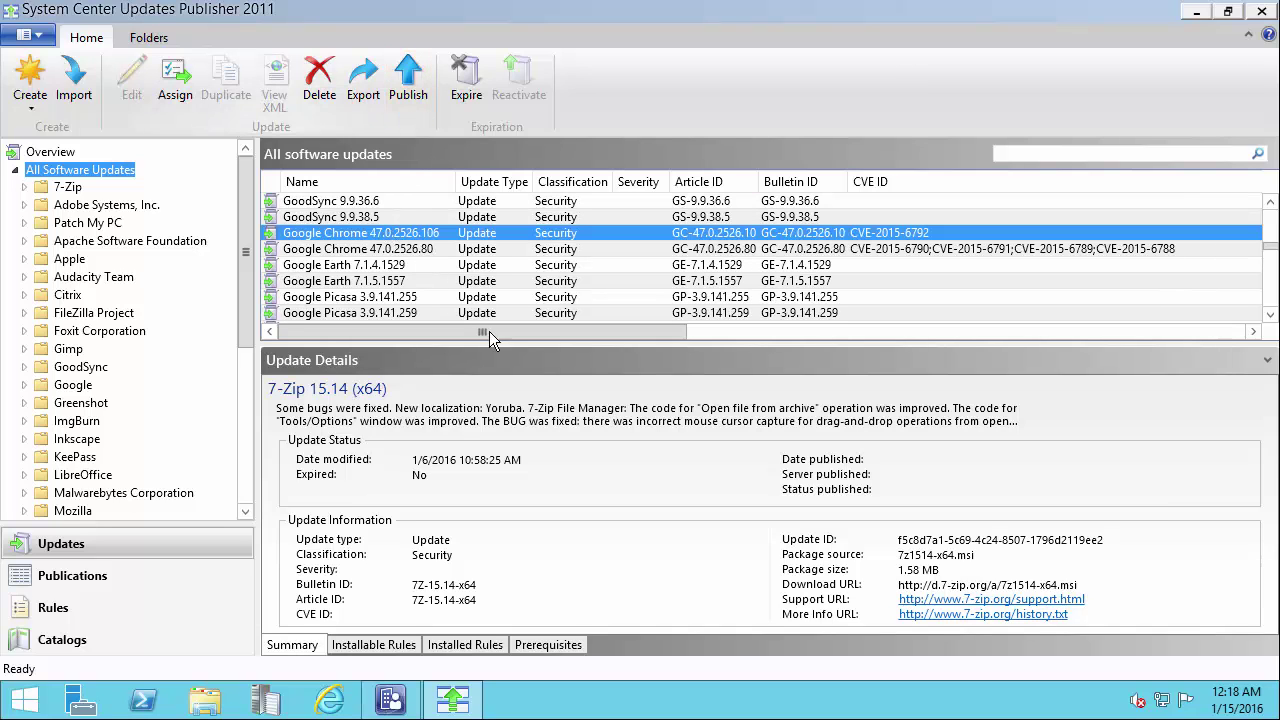
{"action": "left_click_drag", "start_coordinate": [491, 345], "coordinate": [491, 412]}
{"action": "scroll", "coordinate": [455, 255], "scroll_direction": "up", "scroll_amount": 1}
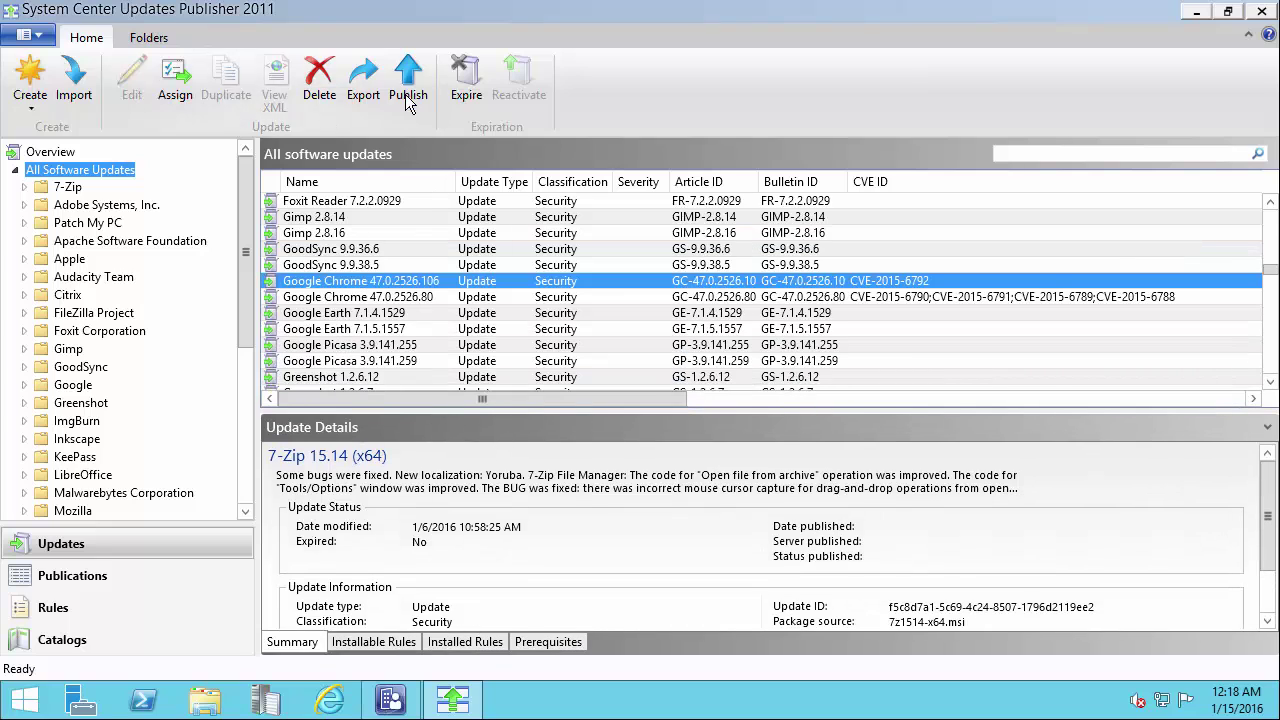
- Publish the three selected updates with Full Content, passing the options and summary pages
{"action": "left_click", "coordinate": [408, 80]}
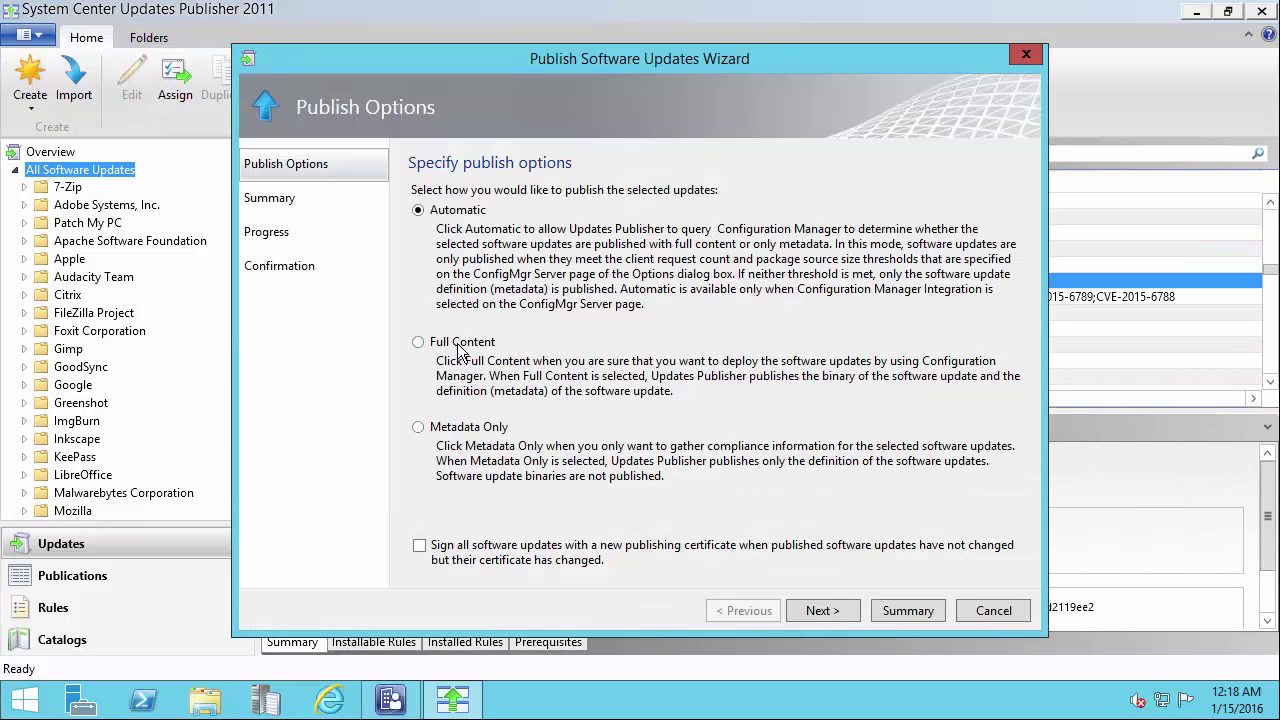
{"action": "left_click", "coordinate": [460, 344]}
{"action": "left_click_drag", "start_coordinate": [653, 68], "coordinate": [778, 72]}
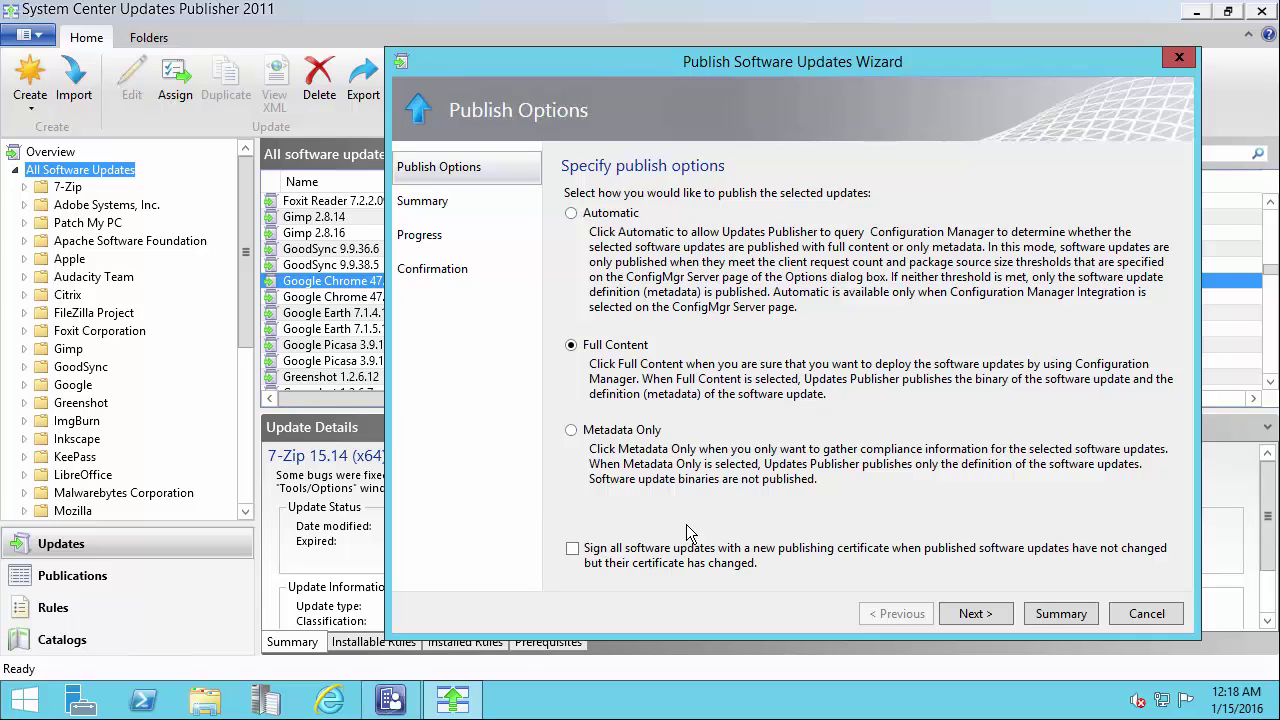
{"action": "left_click", "coordinate": [975, 614]}
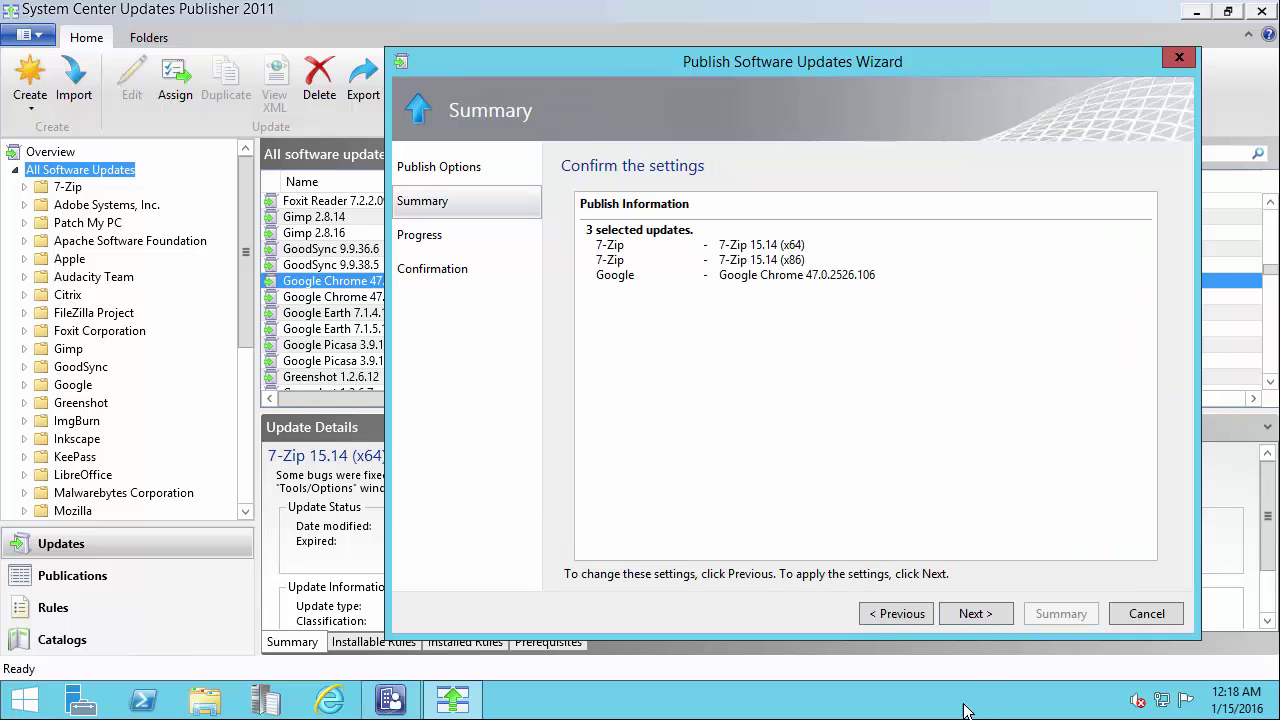
{"action": "left_click", "coordinate": [979, 612]}
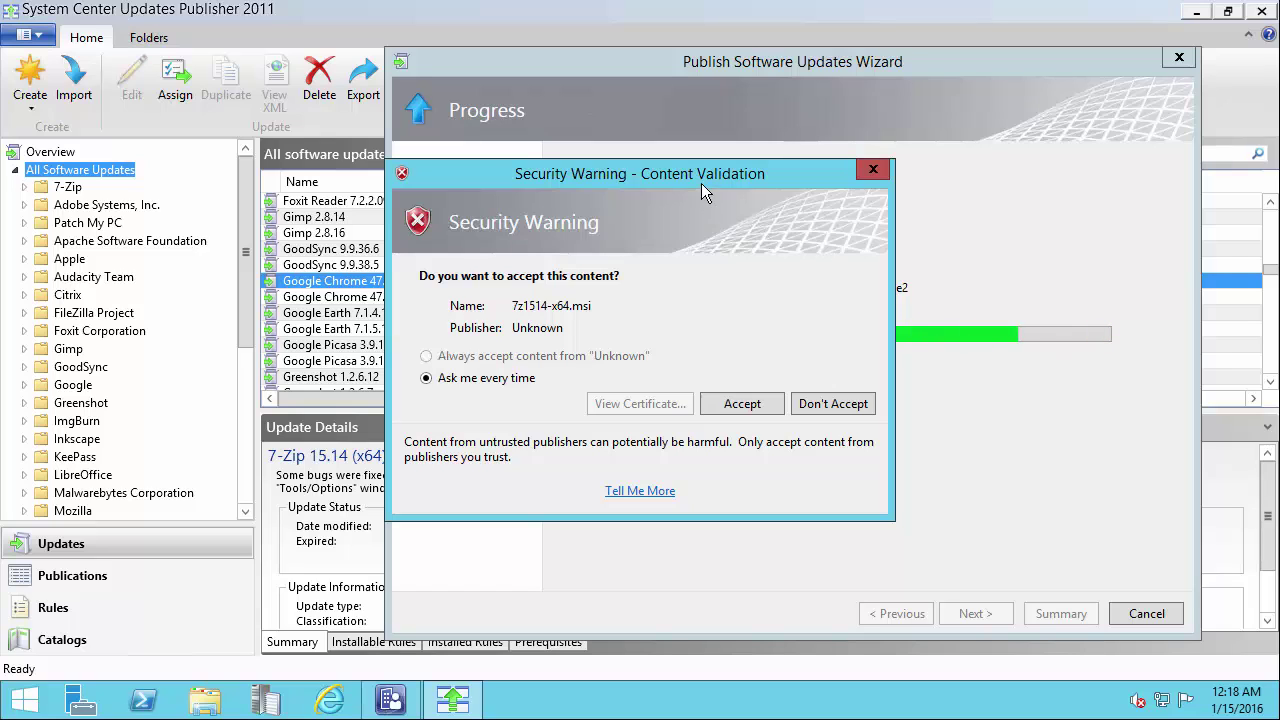
- Accept 7z1514-x64.msi and 7z1514.msi, then always trust Google Inc and accept the Chrome package
{"action": "left_click_drag", "start_coordinate": [701, 180], "coordinate": [911, 226]}
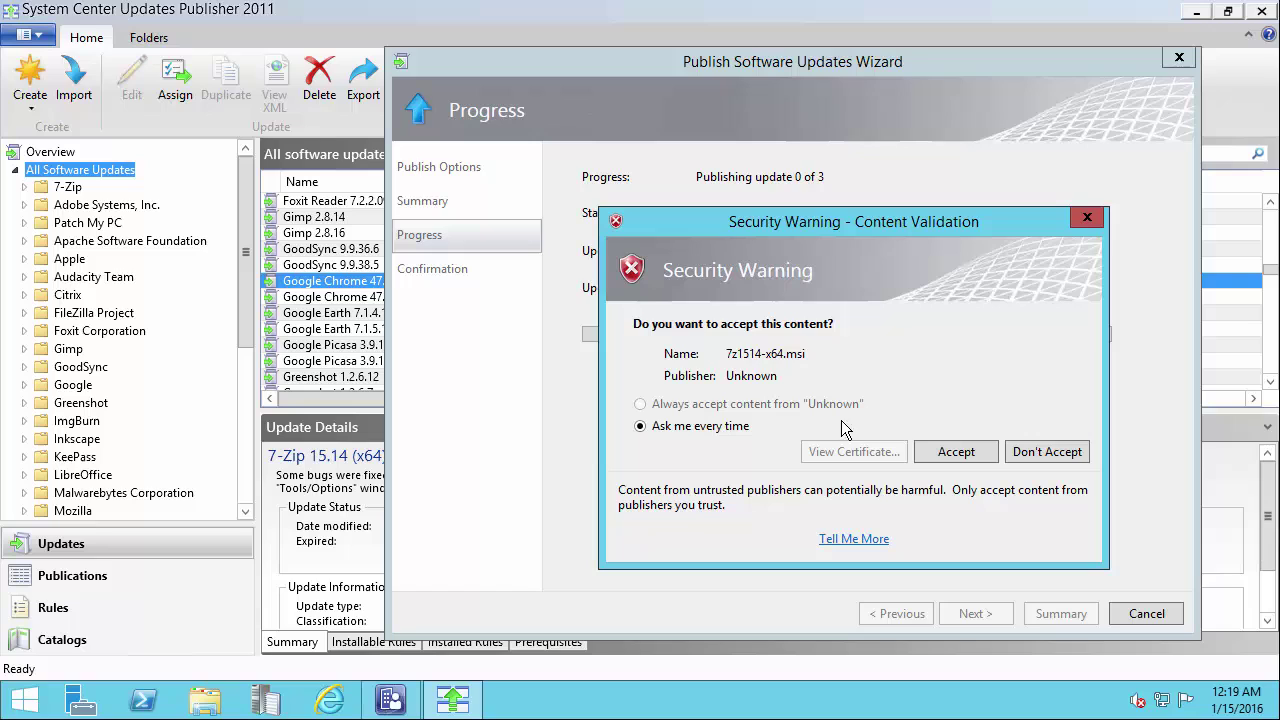
{"action": "left_click", "coordinate": [944, 460]}
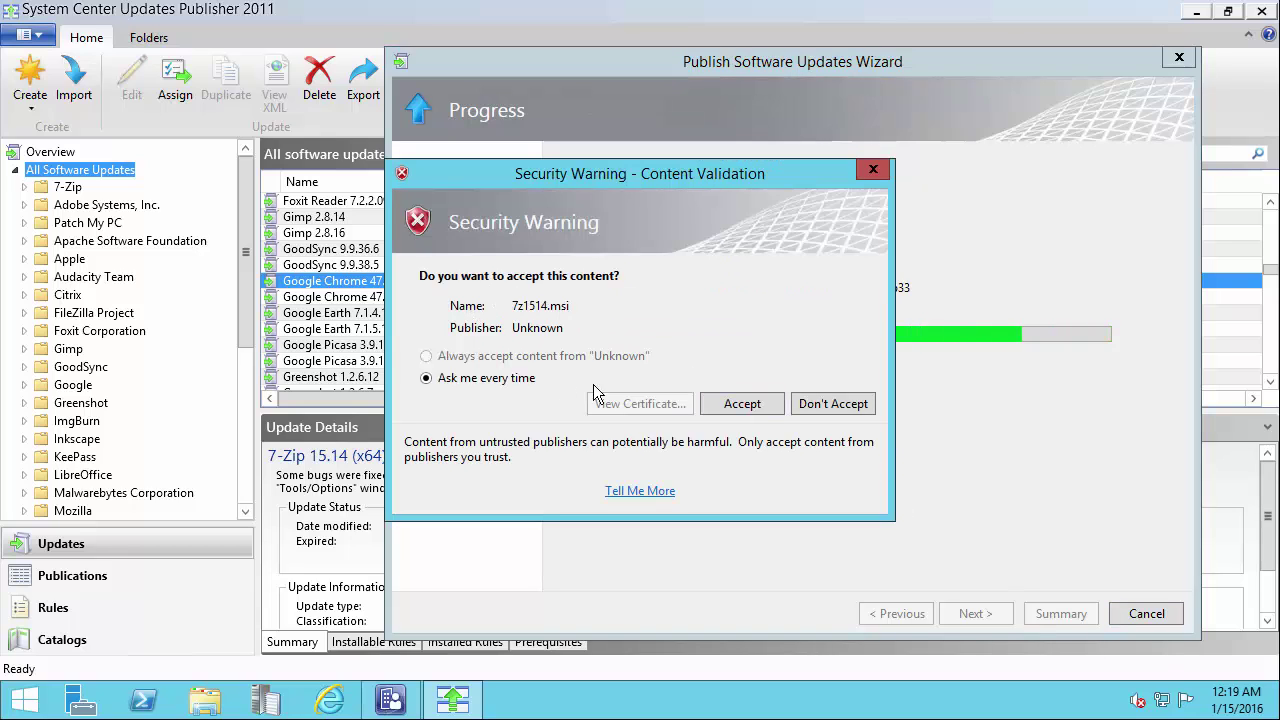
{"action": "left_click", "coordinate": [740, 403]}
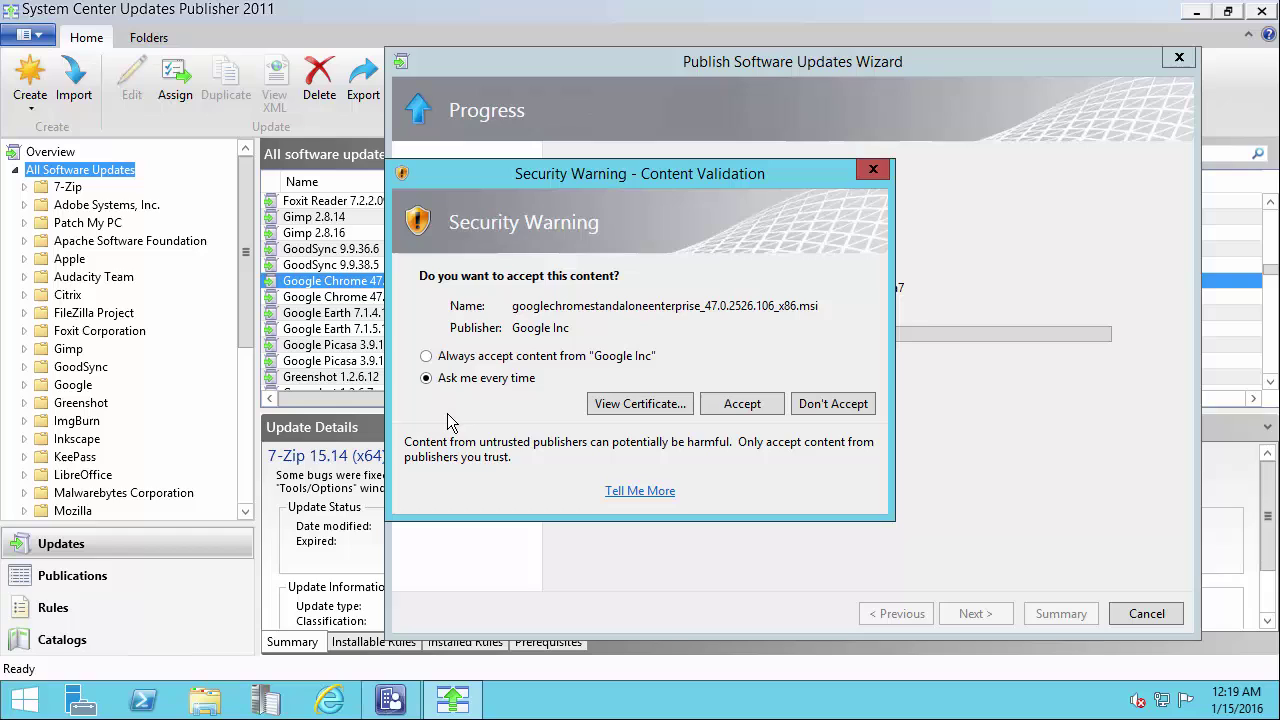
{"action": "left_click", "coordinate": [428, 358]}
{"action": "left_click", "coordinate": [742, 404]}
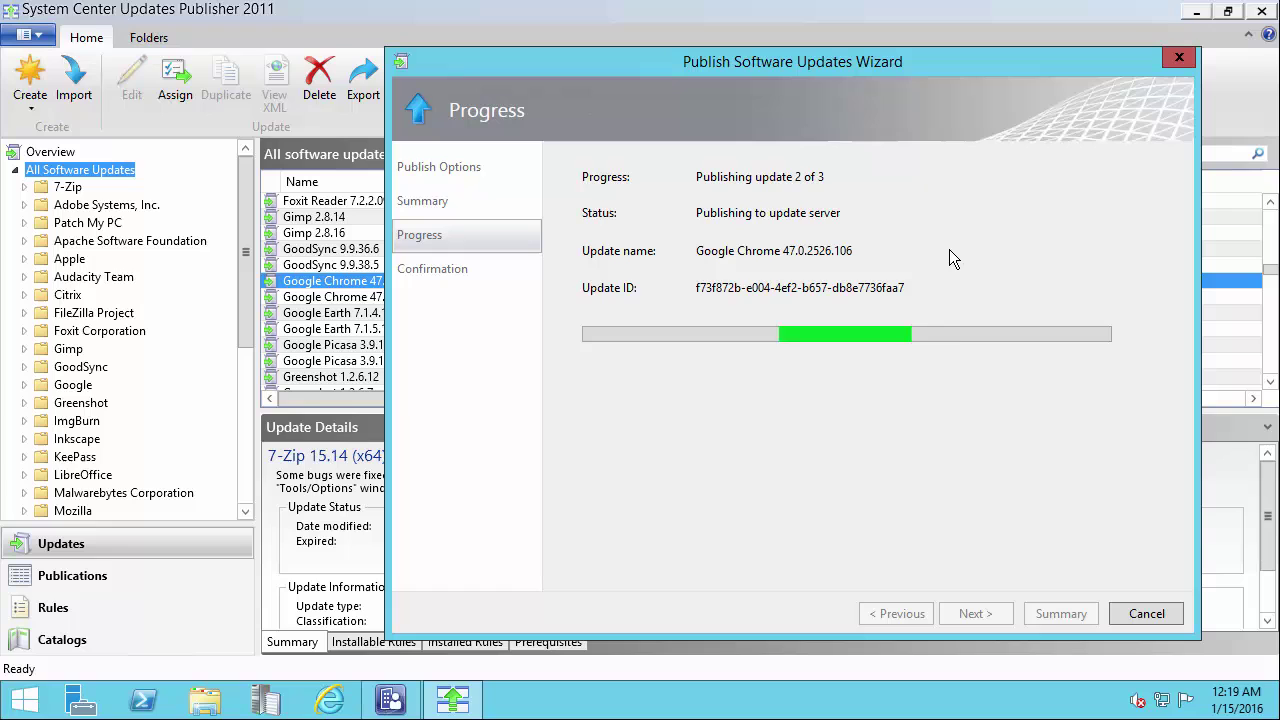
- Open the user's temp folder by running %temp%
{"action": "key", "text": "super"}
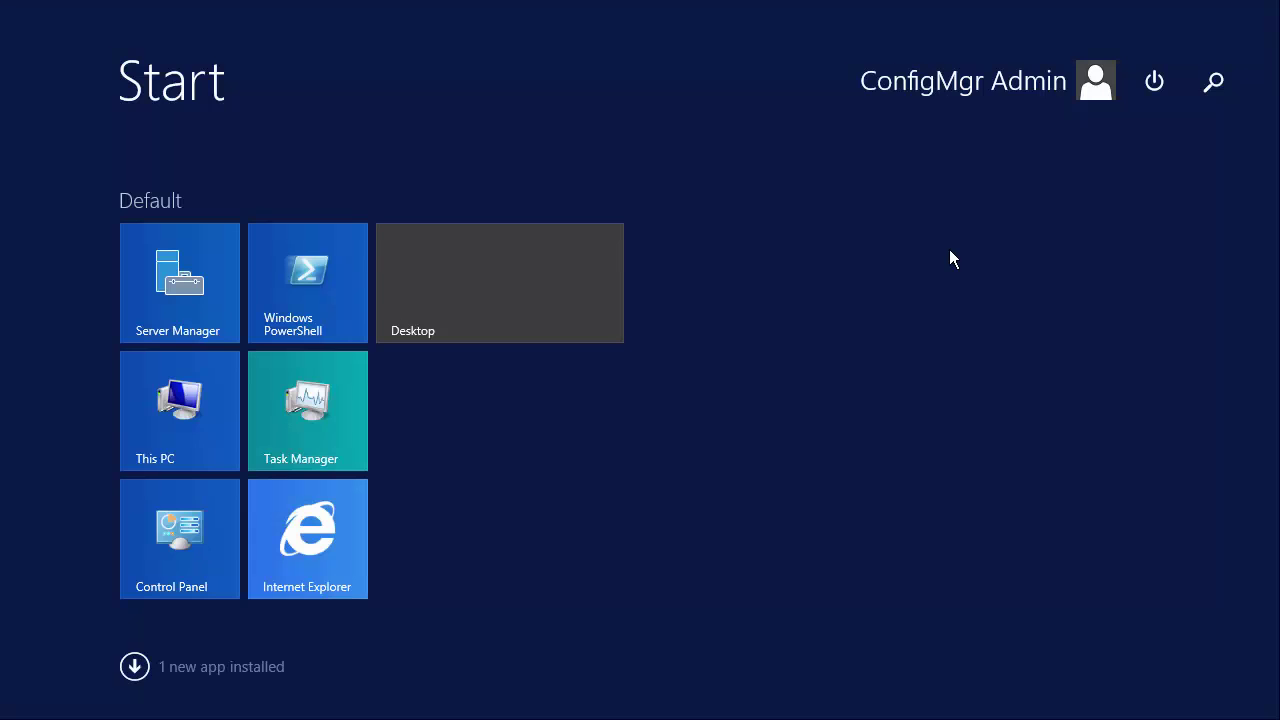
{"action": "key", "text": "super+r"}
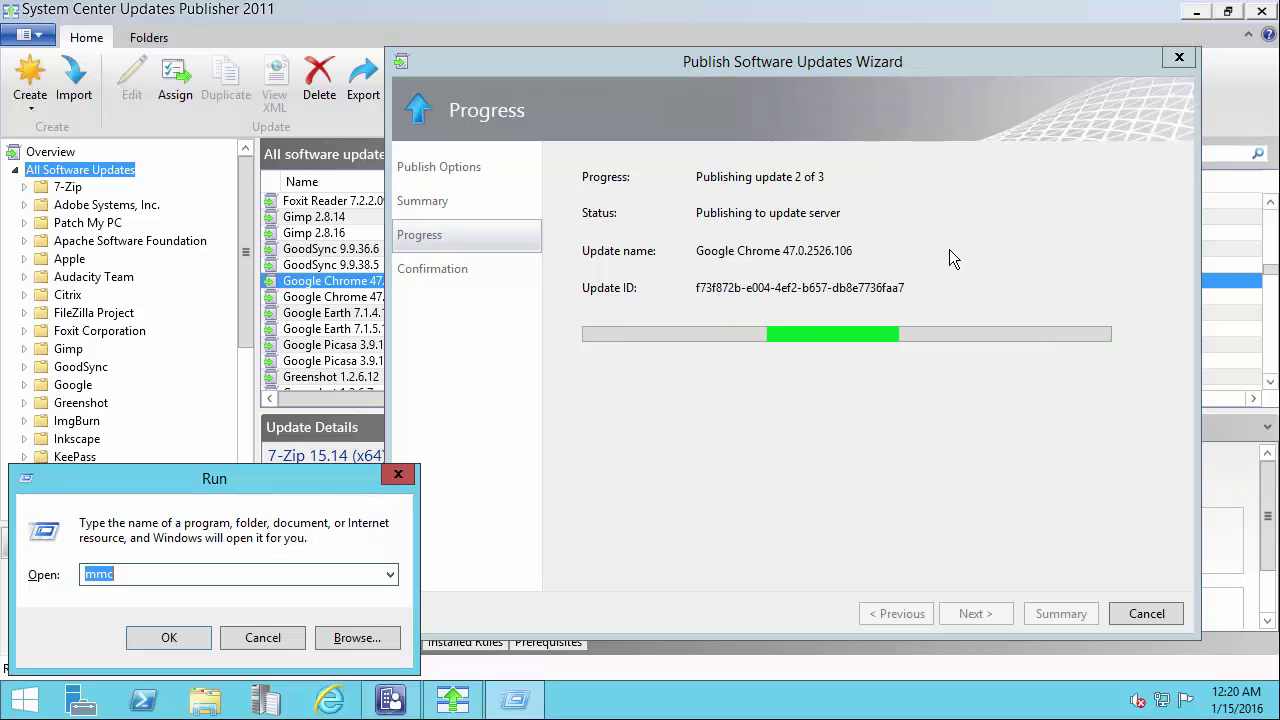
{"action": "type", "text": "%tem"}
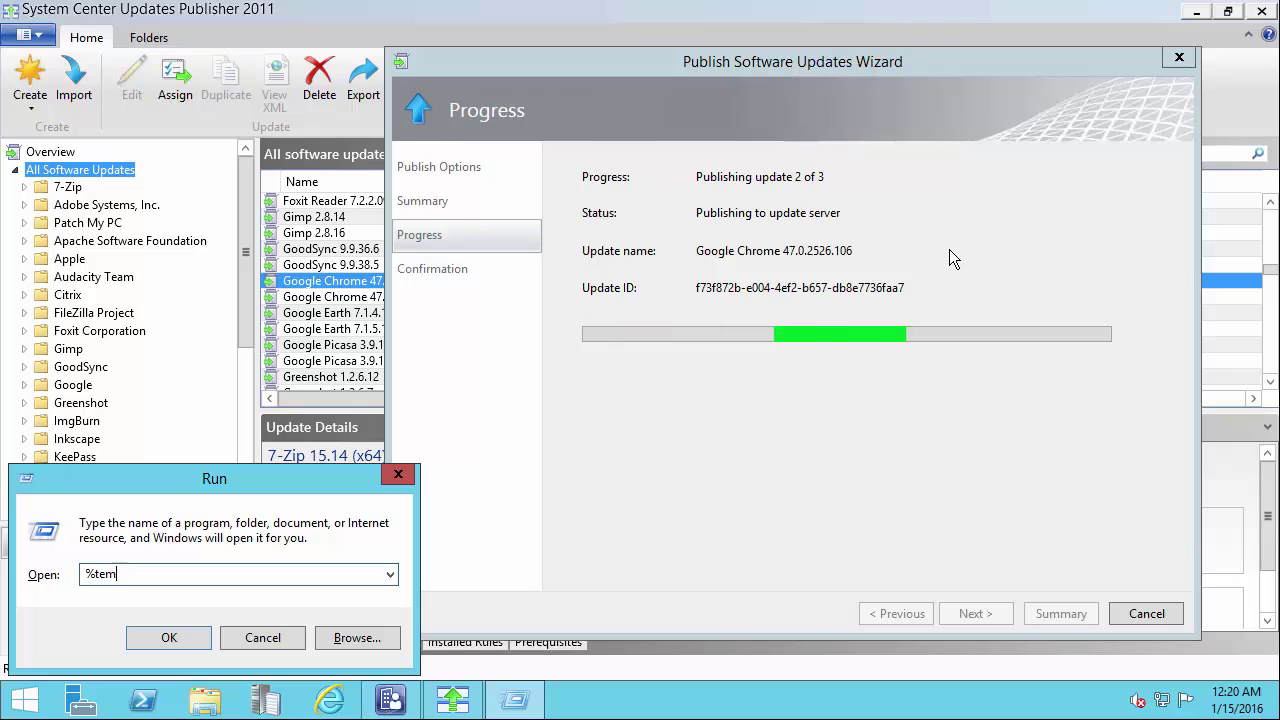
{"action": "type", "text": "p%"}
{"action": "key", "text": "Return"}
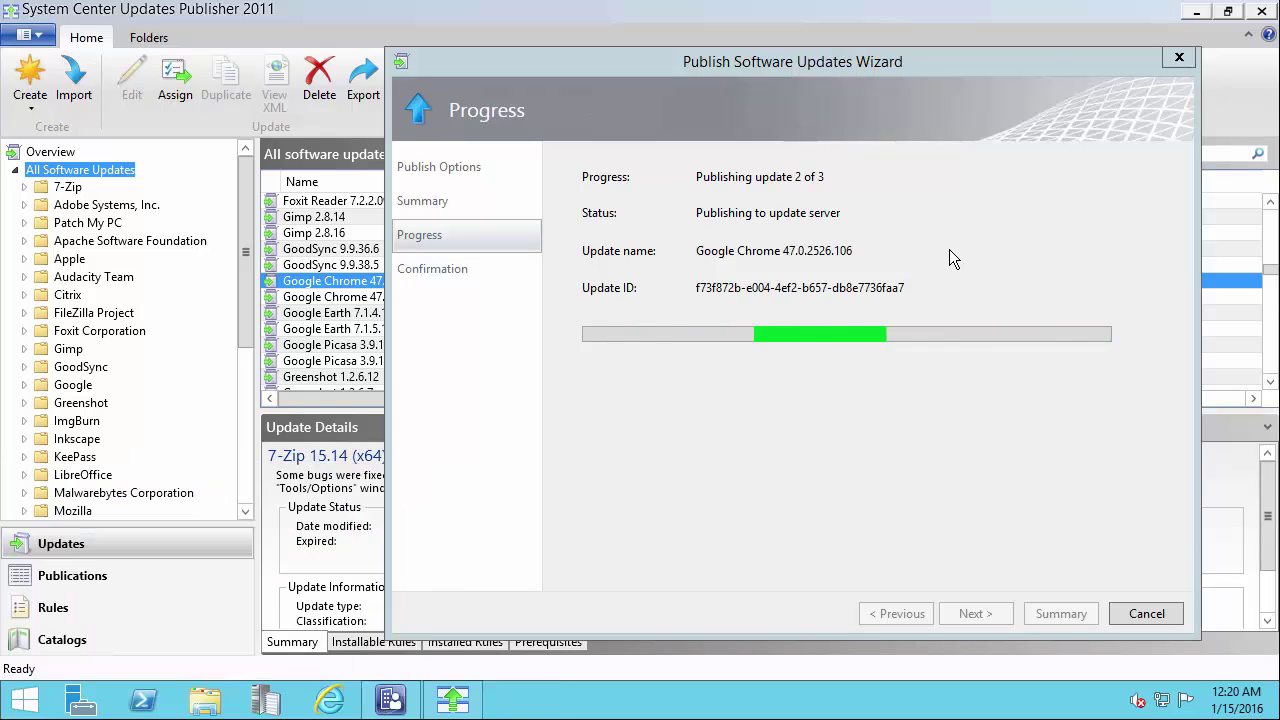
- Open SCUP.log in the trace log viewer, maximize it to review, then close it
{"action": "left_click", "coordinate": [545, 320]}
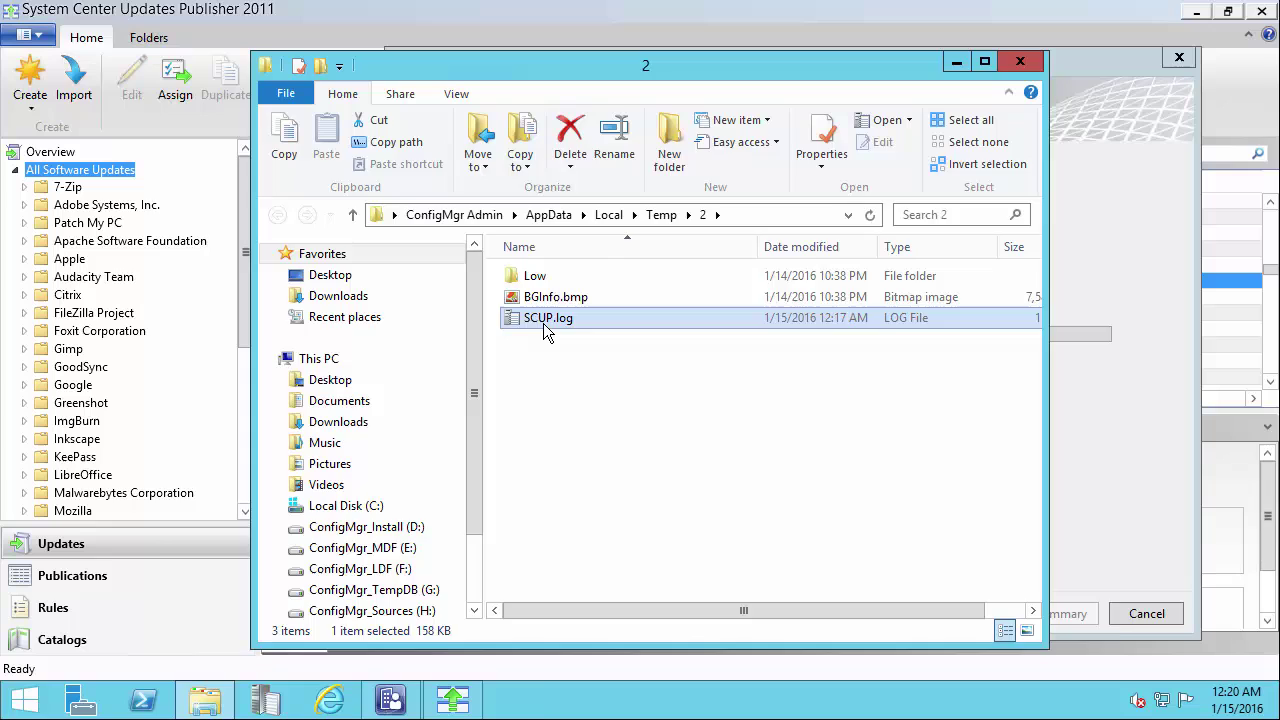
{"action": "double_click", "coordinate": [543, 323]}
{"action": "double_click", "coordinate": [612, 176]}
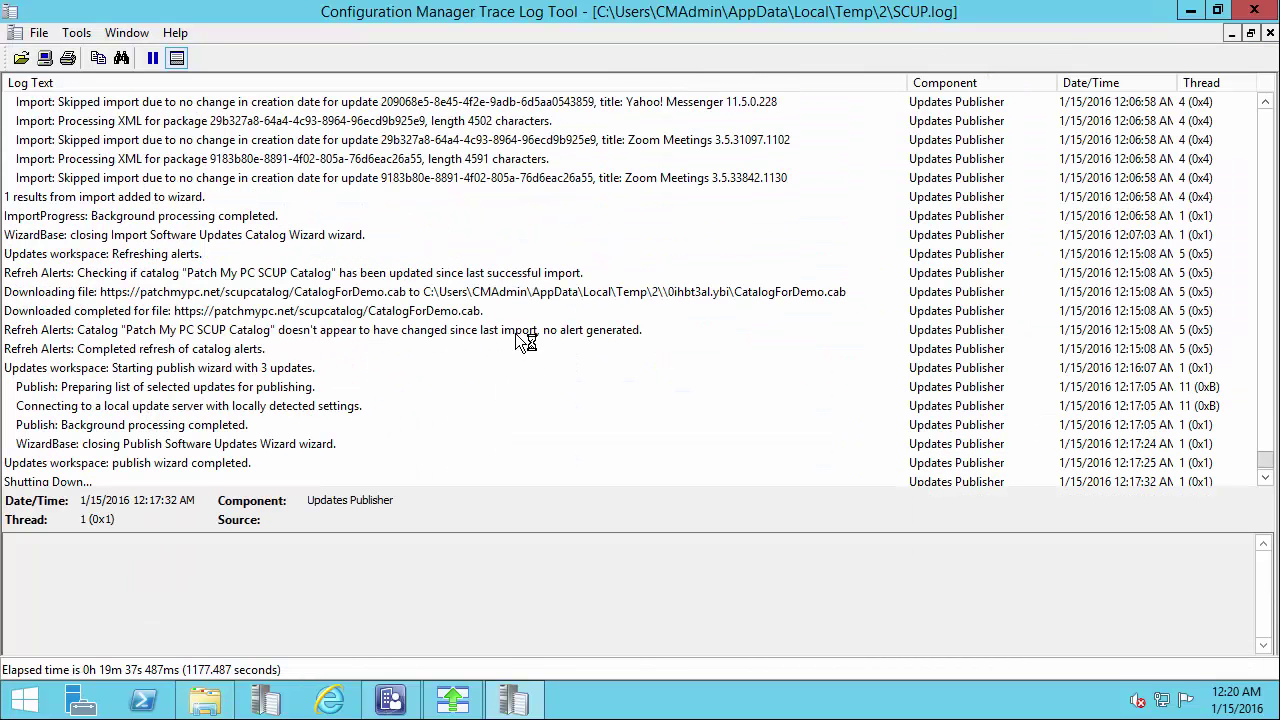
{"action": "left_click", "coordinate": [1254, 12]}
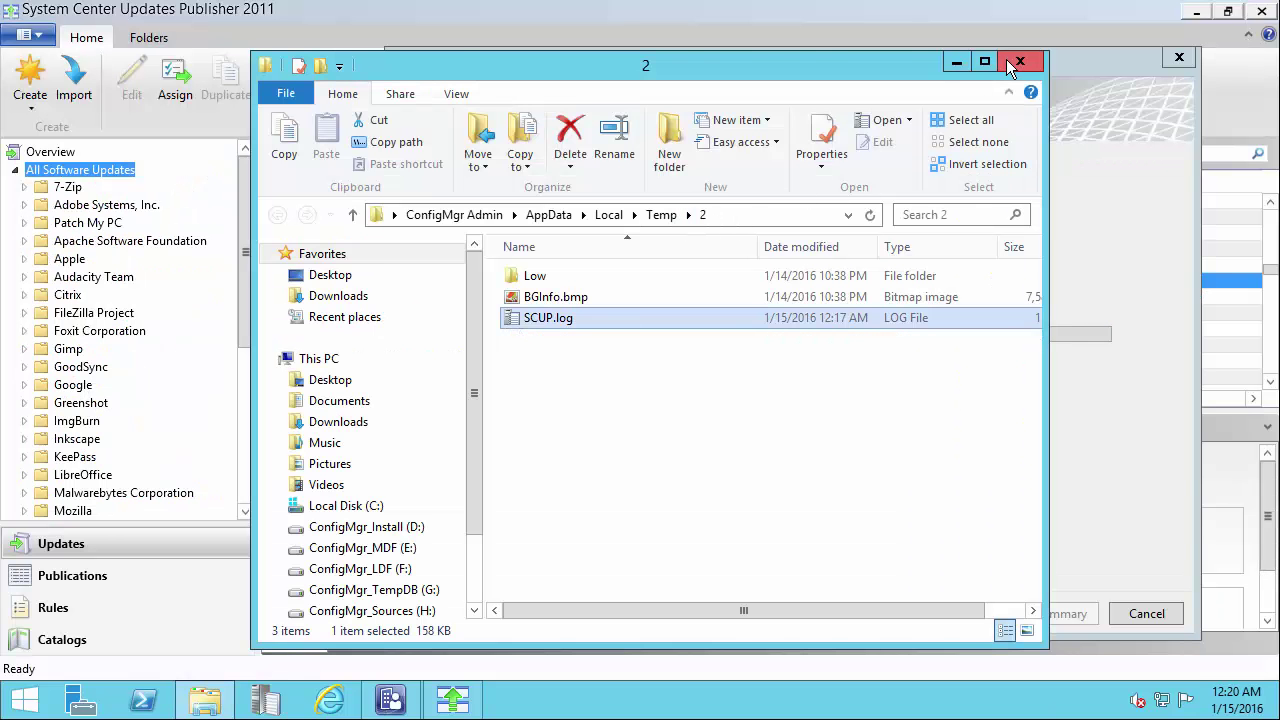
- Close the temp folder window and close the finished Publish Software Updates Wizard
{"action": "left_click", "coordinate": [1018, 61]}
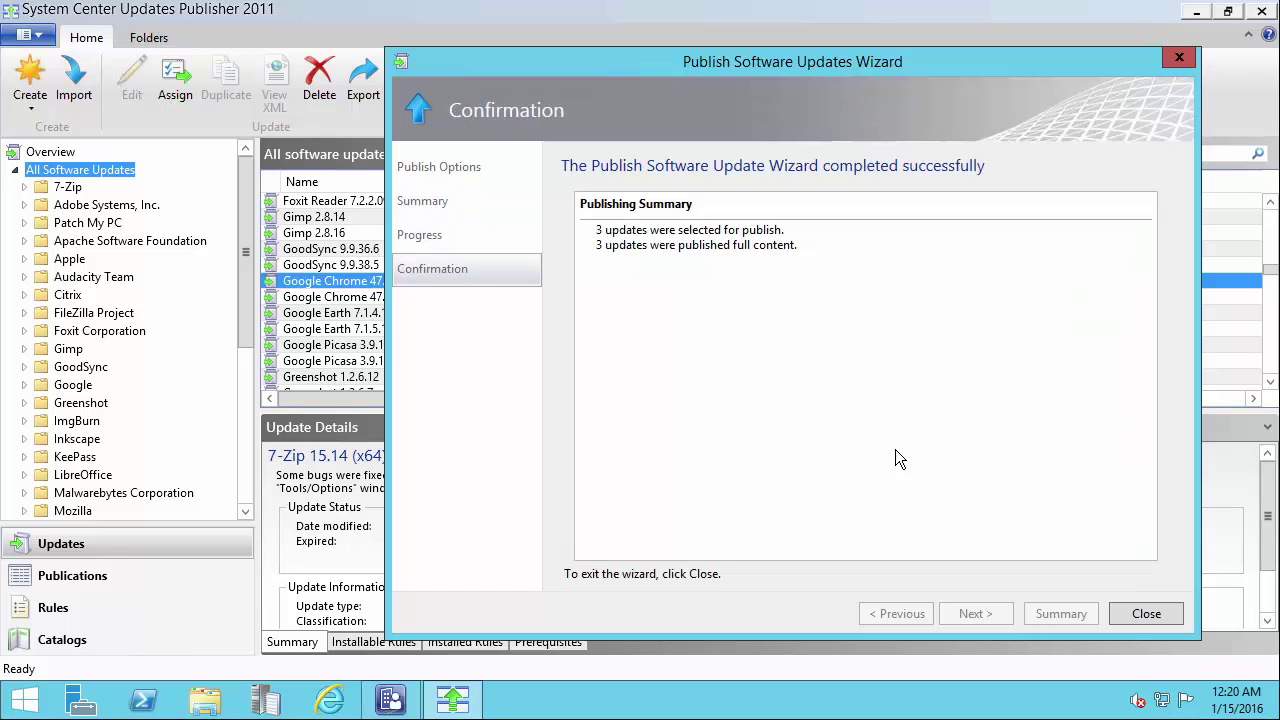
{"action": "left_click", "coordinate": [1144, 613]}
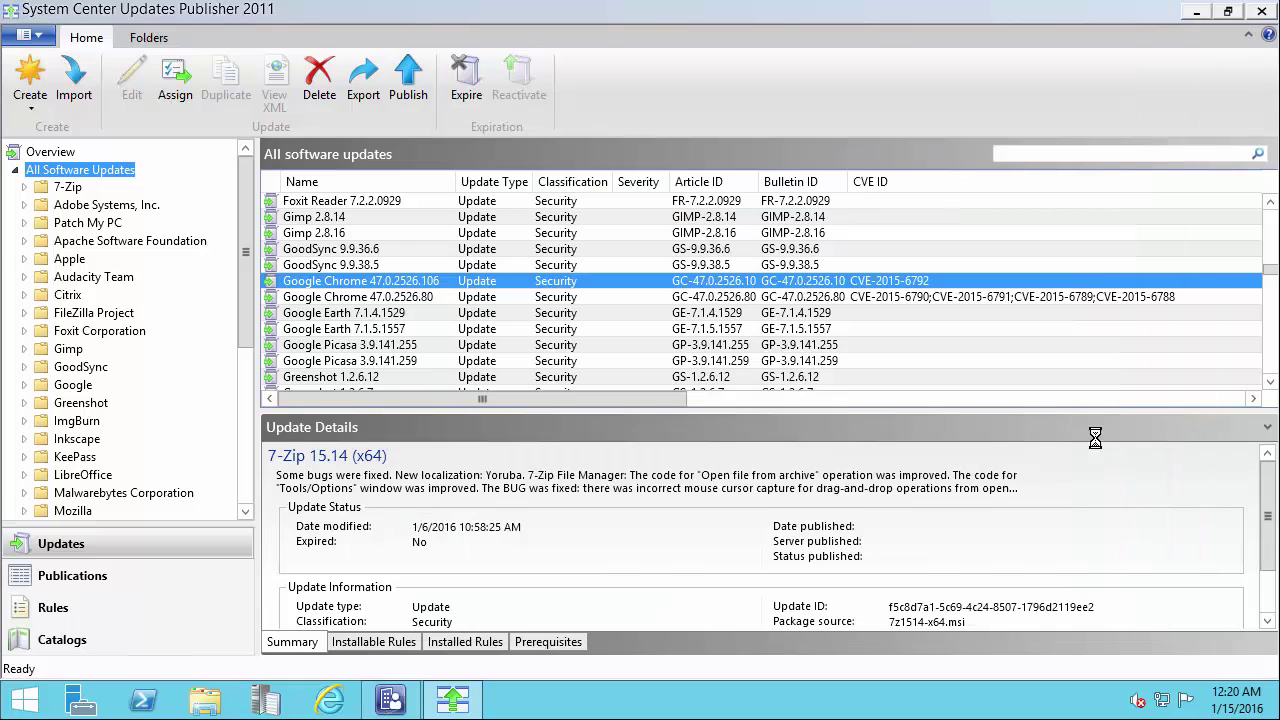
- Select Google Earth 7.1.5.1557, Google Picasa 3.9.141.259 and Greenshot 1.2.6.12
{"action": "left_click", "coordinate": [372, 330]}
{"action": "scroll", "coordinate": [380, 348], "scroll_direction": "down", "scroll_amount": 2}
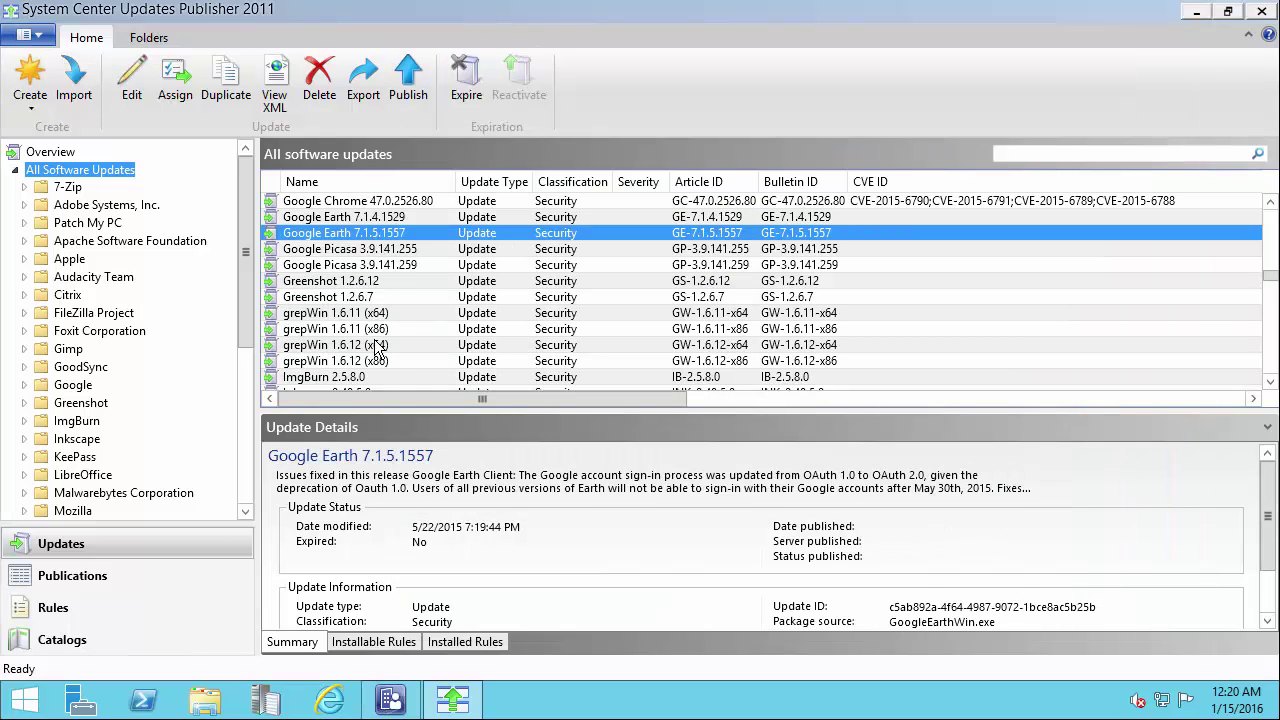
{"action": "left_click", "coordinate": [398, 268], "text": "ctrl"}
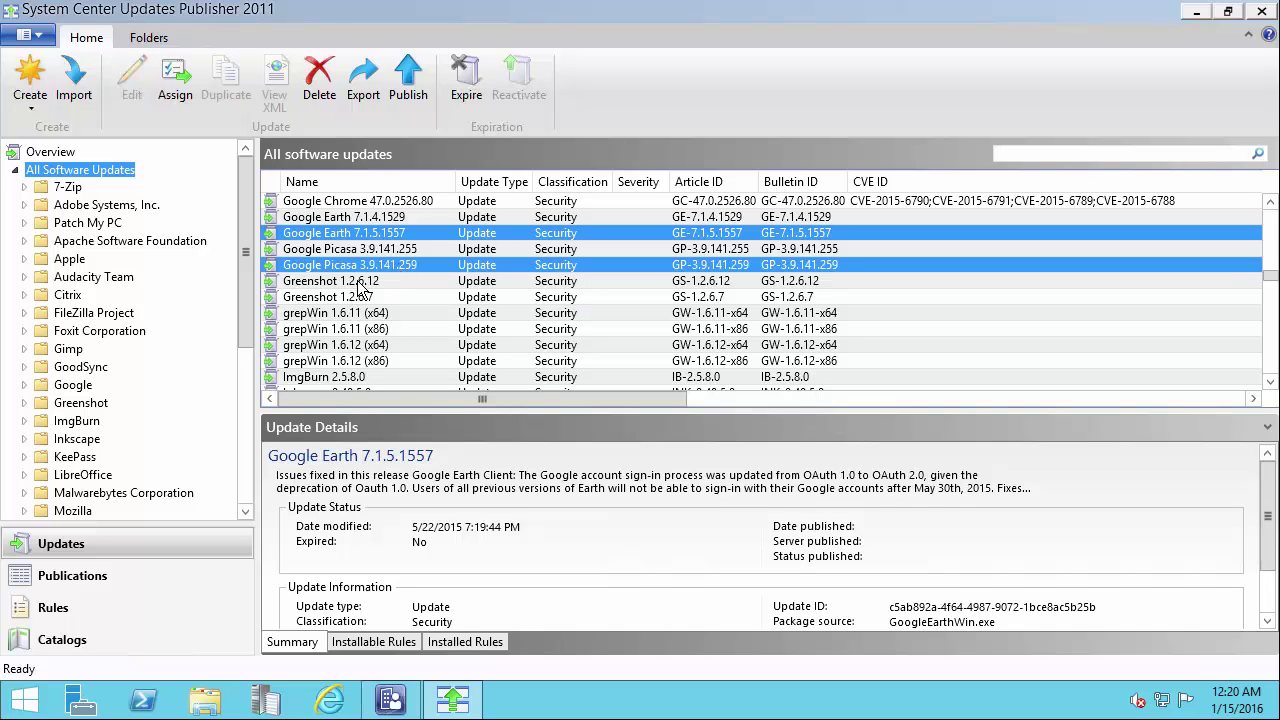
{"action": "left_click", "coordinate": [362, 284], "text": "ctrl"}
- Assign the three selected updates to a new publication named 'Sample Updates'
{"action": "right_click", "coordinate": [380, 273]}
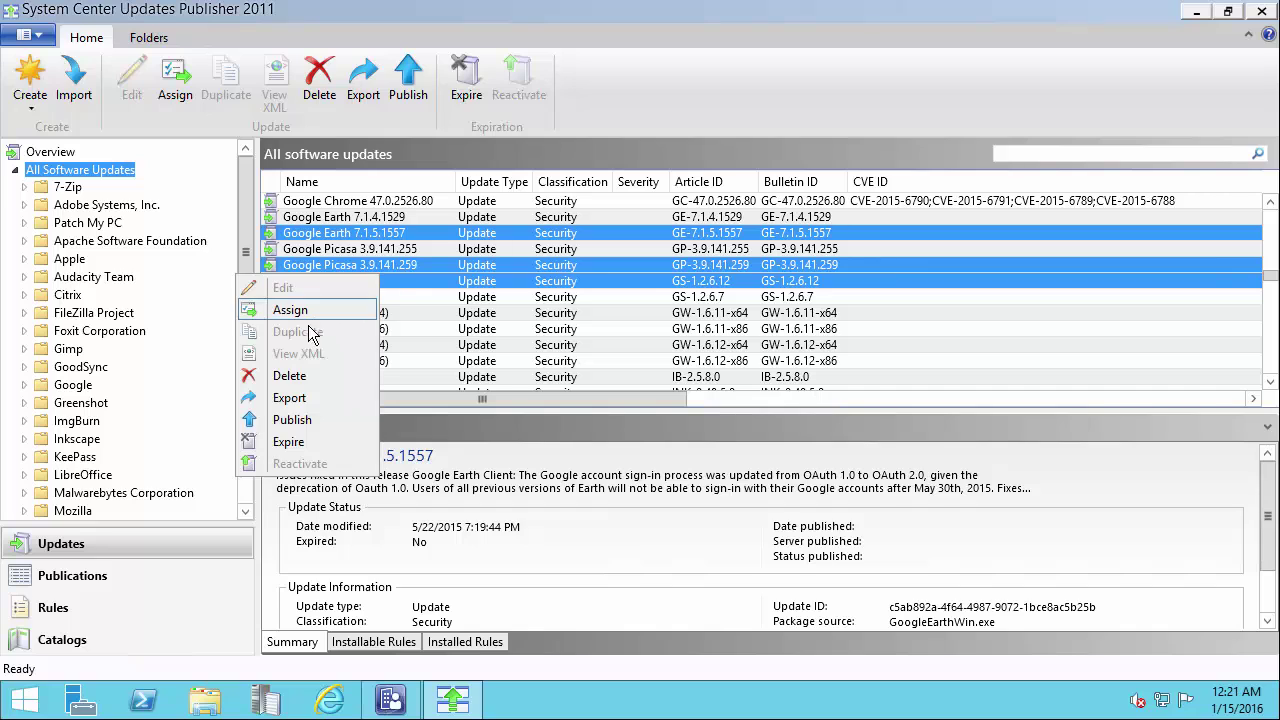
{"action": "left_click", "coordinate": [270, 309]}
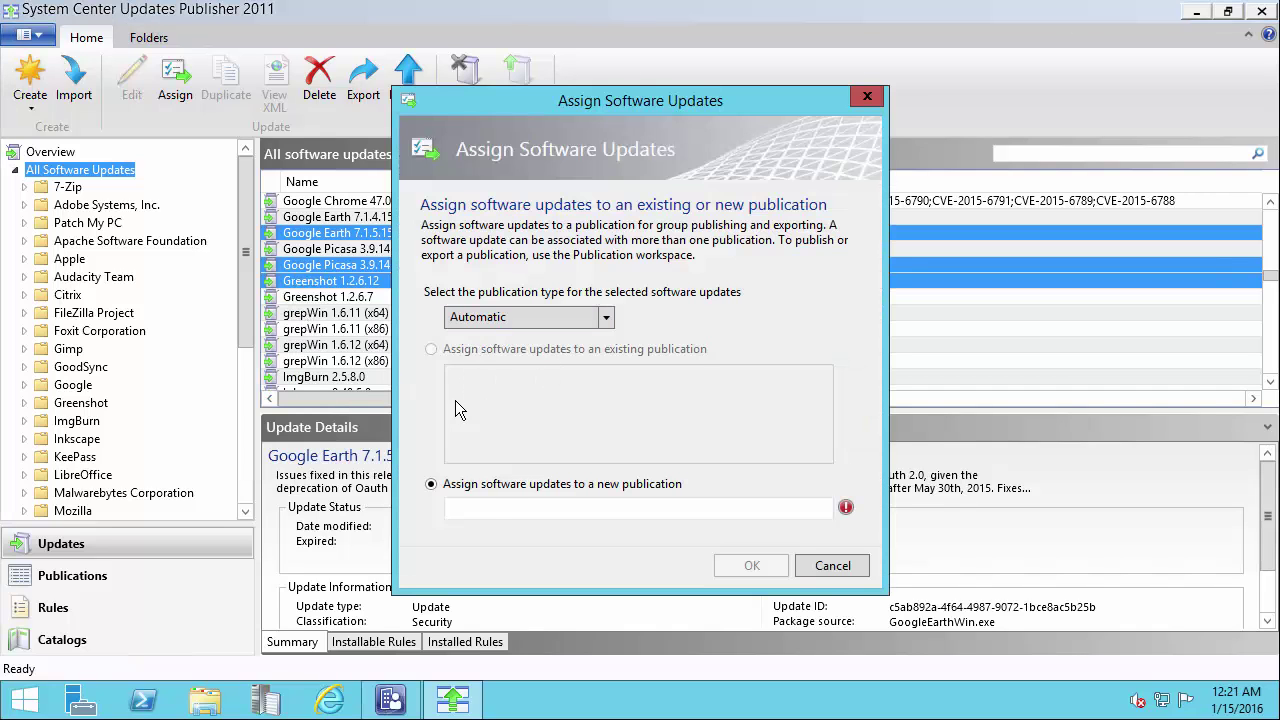
{"action": "left_click", "coordinate": [492, 505]}
{"action": "type", "text": "Sample Updates"}
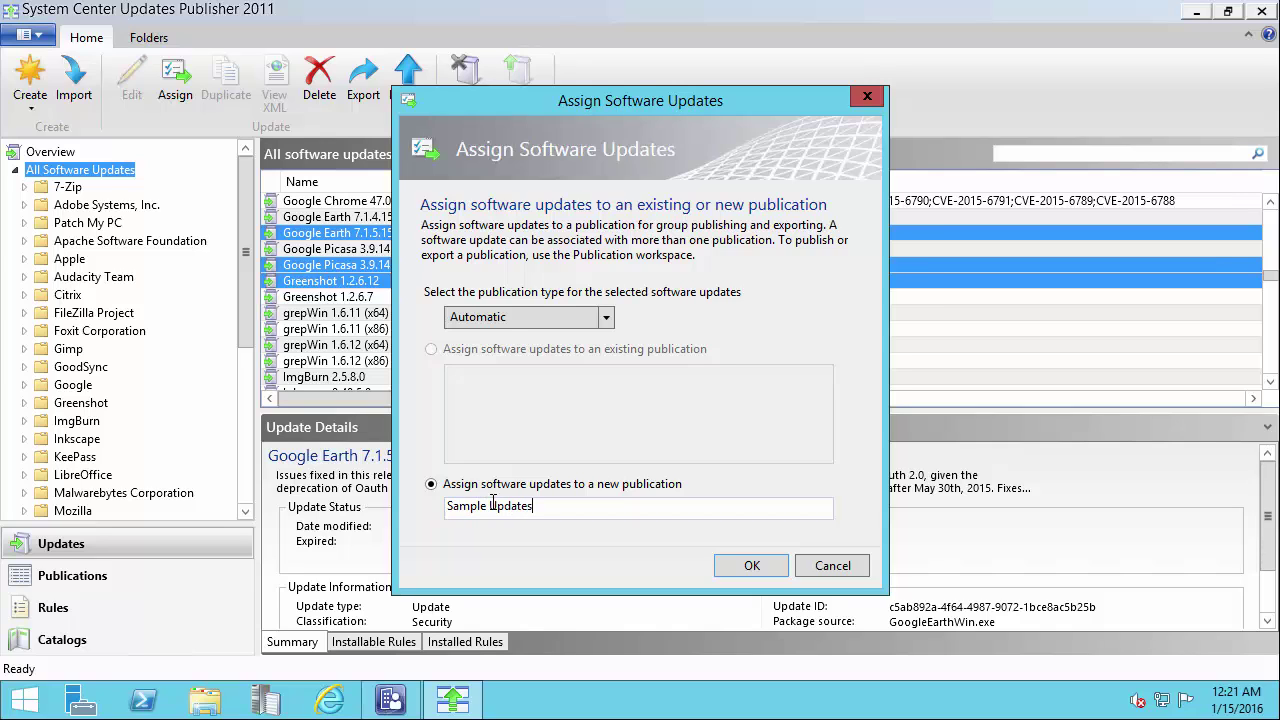
{"action": "key", "text": "Return"}
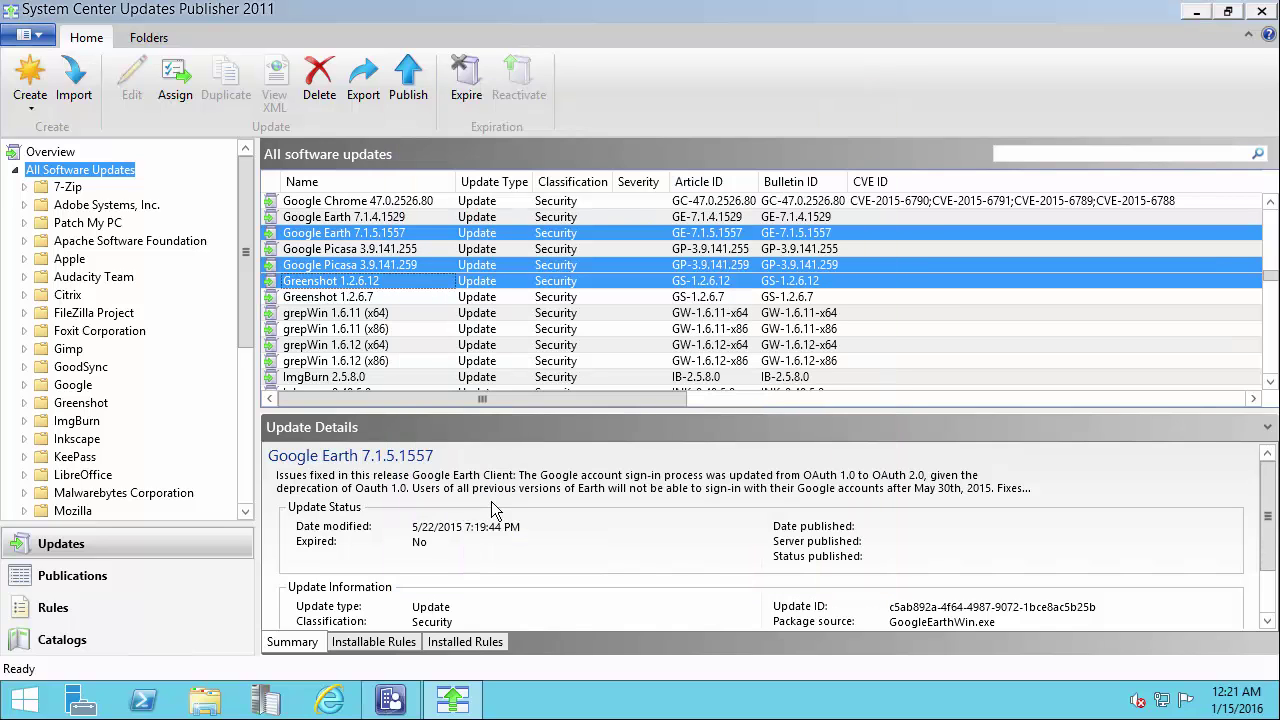
- Review the Sample Updates publication and the 7-Zip 15.14 x64/x86 details, then minimize SCUP
{"action": "left_click", "coordinate": [31, 575]}
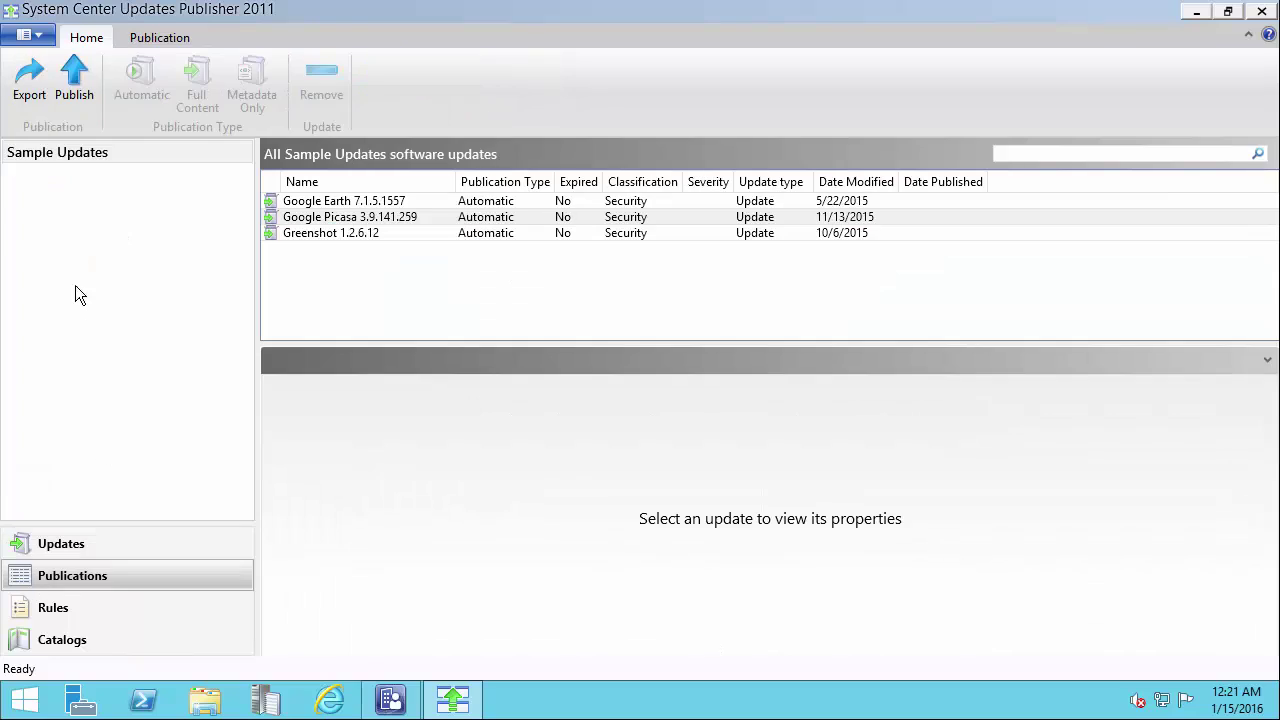
{"action": "left_click", "coordinate": [50, 160]}
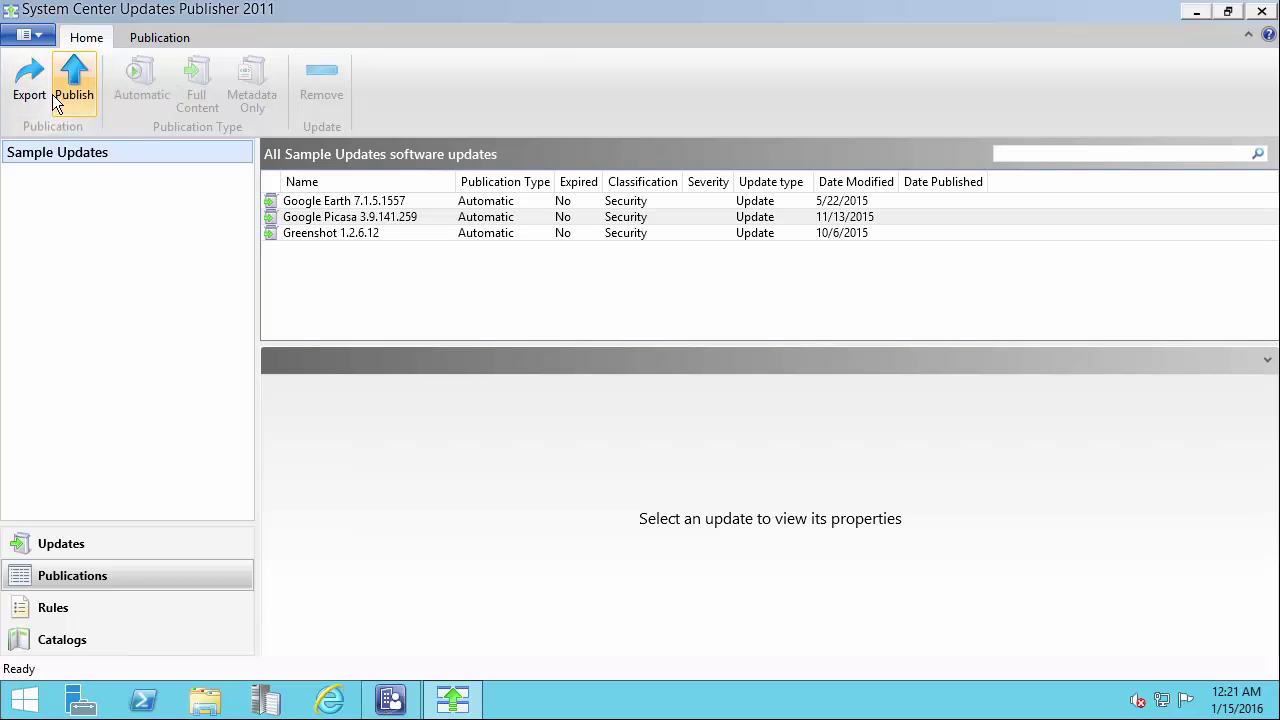
{"action": "left_click", "coordinate": [72, 550]}
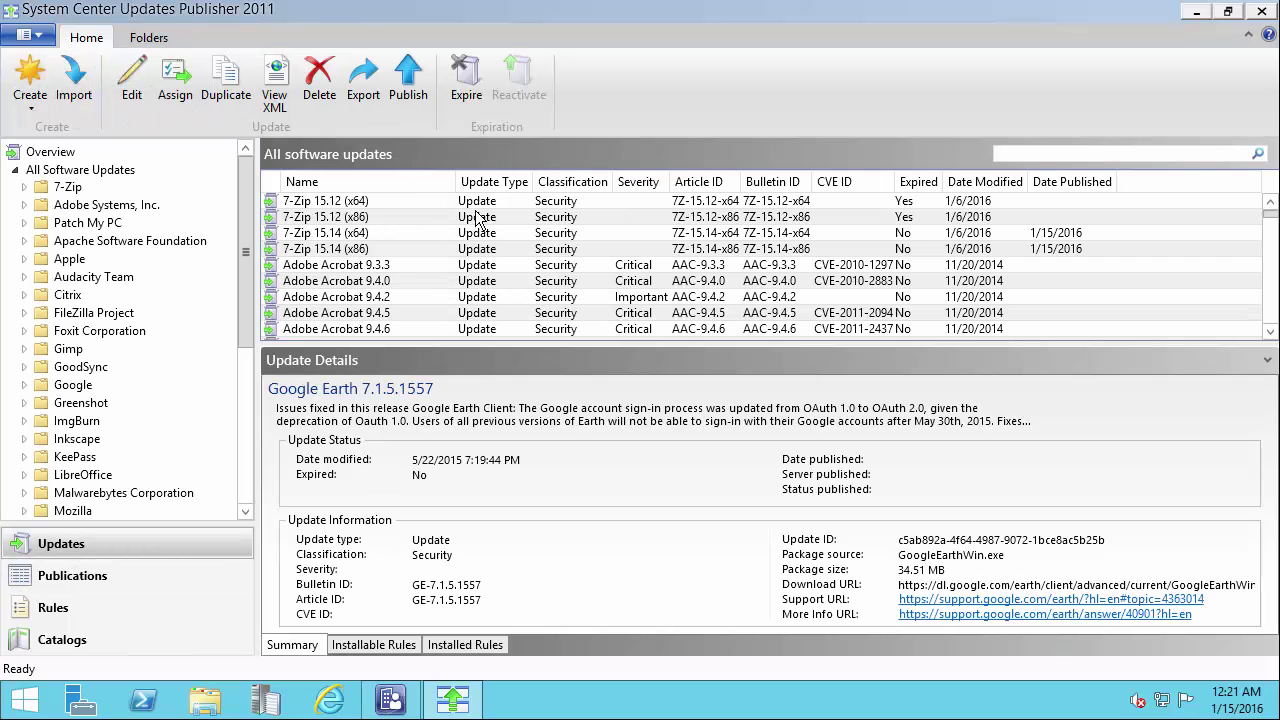
{"action": "left_click", "coordinate": [328, 232]}
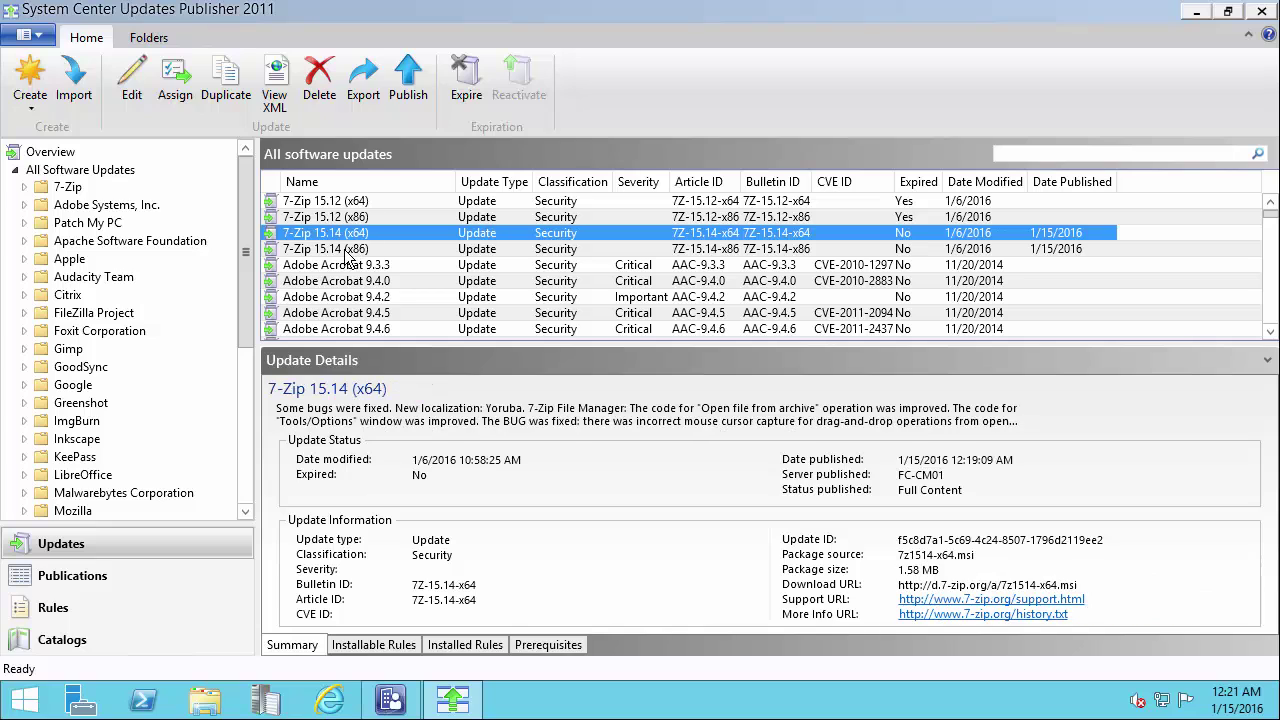
{"action": "left_click", "coordinate": [350, 249]}
{"action": "left_click", "coordinate": [336, 233]}
{"action": "scroll", "coordinate": [416, 258], "scroll_direction": "down", "scroll_amount": 8}
{"action": "scroll", "coordinate": [450, 305], "scroll_direction": "up", "scroll_amount": 5}
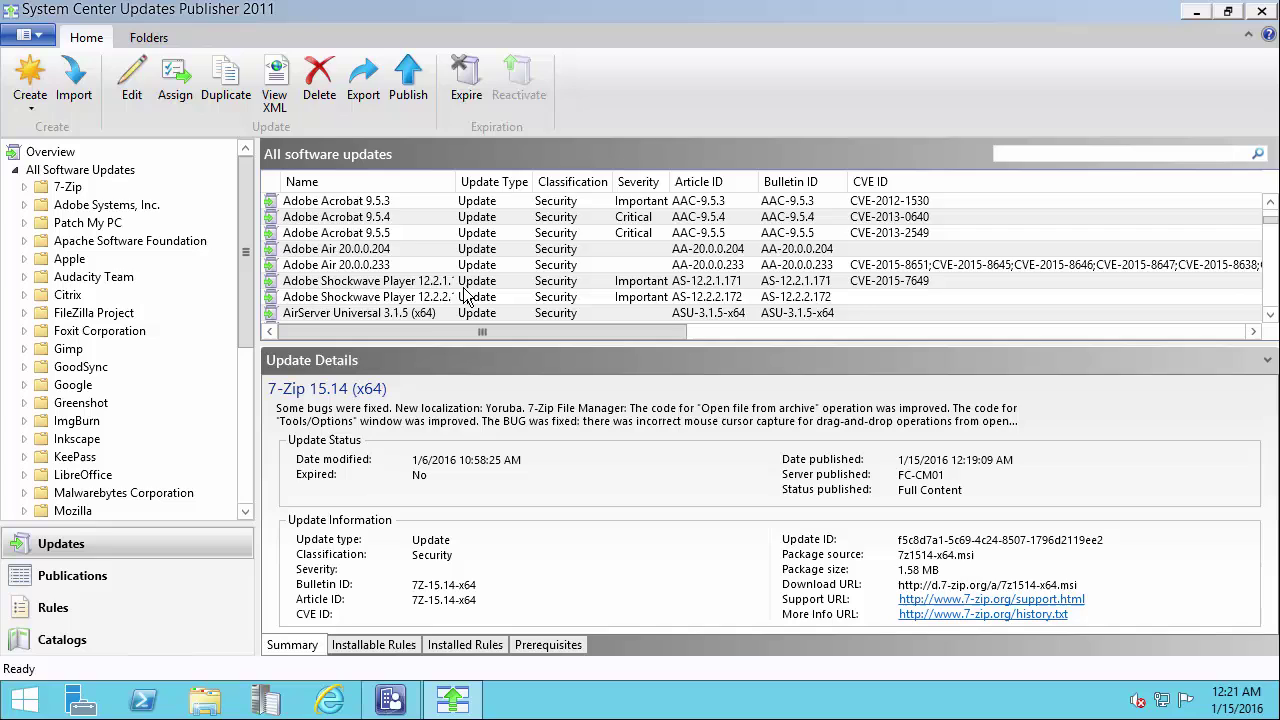
{"action": "scroll", "coordinate": [465, 297], "scroll_direction": "up", "scroll_amount": 3}
{"action": "left_click", "coordinate": [1197, 13]}
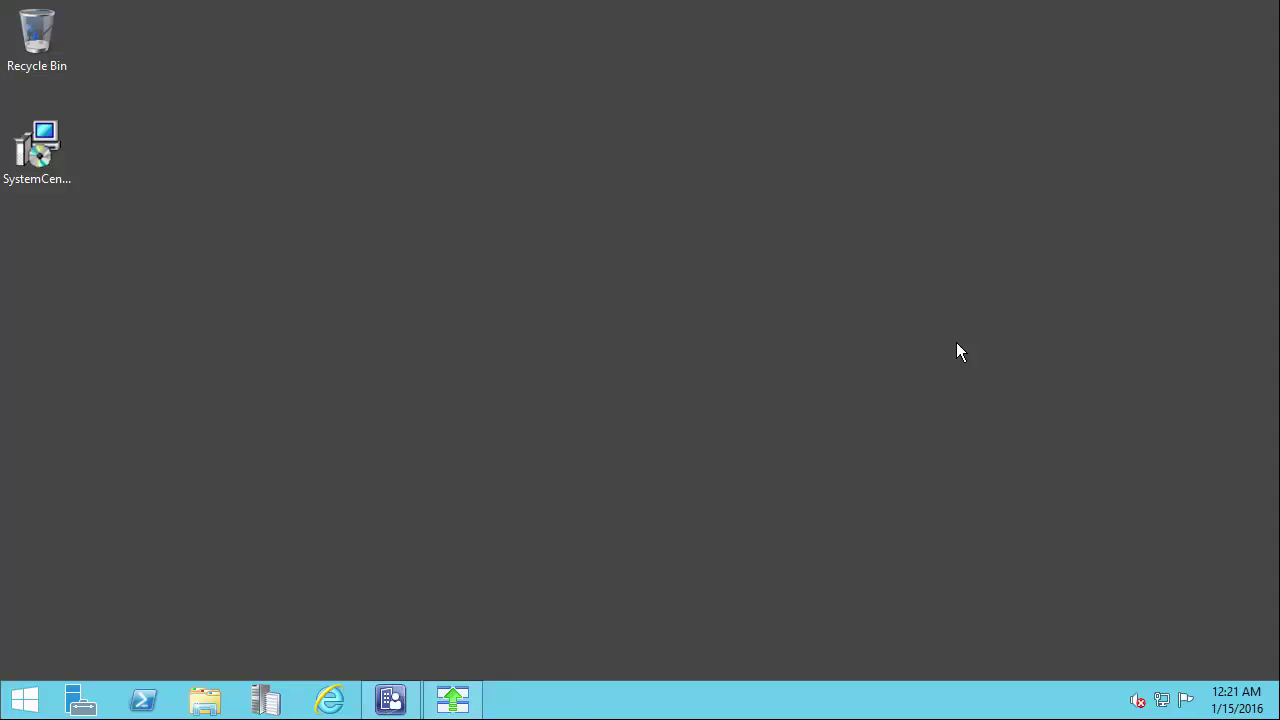
- In the Configuration Manager console, go to Software Library > Software Updates > All Software Updates
{"action": "left_click", "coordinate": [391, 700]}
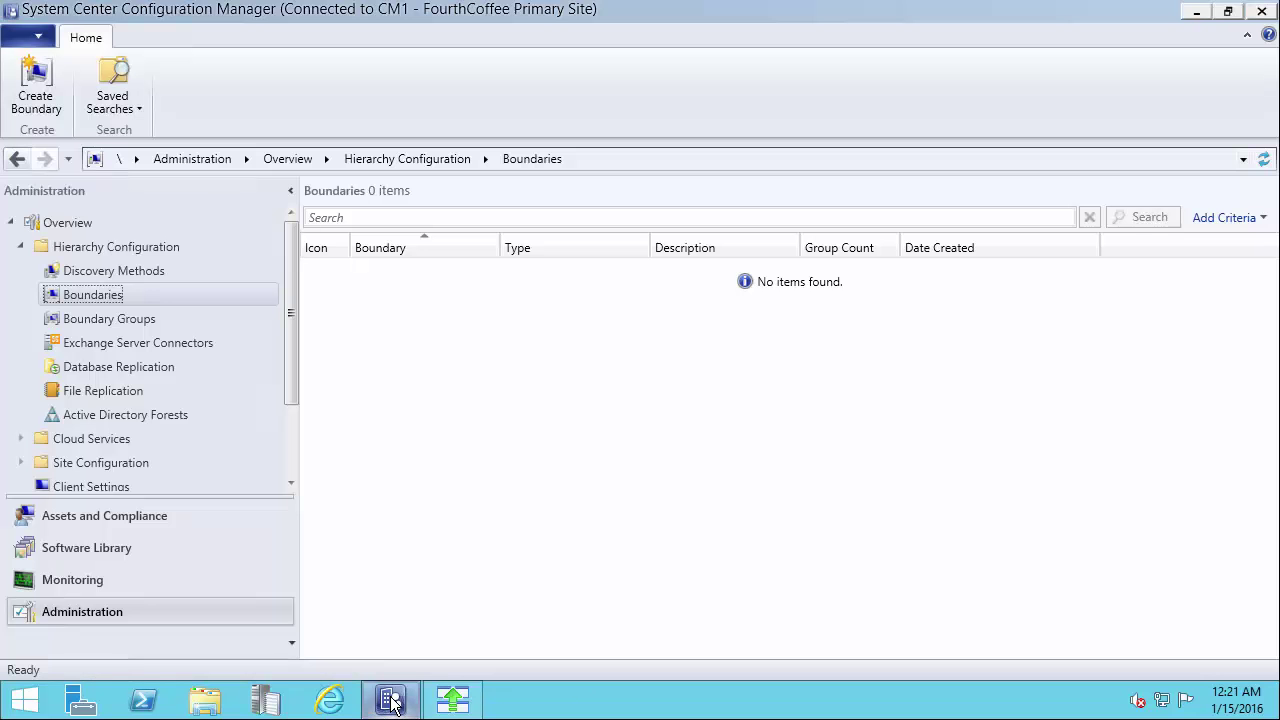
{"action": "left_click", "coordinate": [146, 548]}
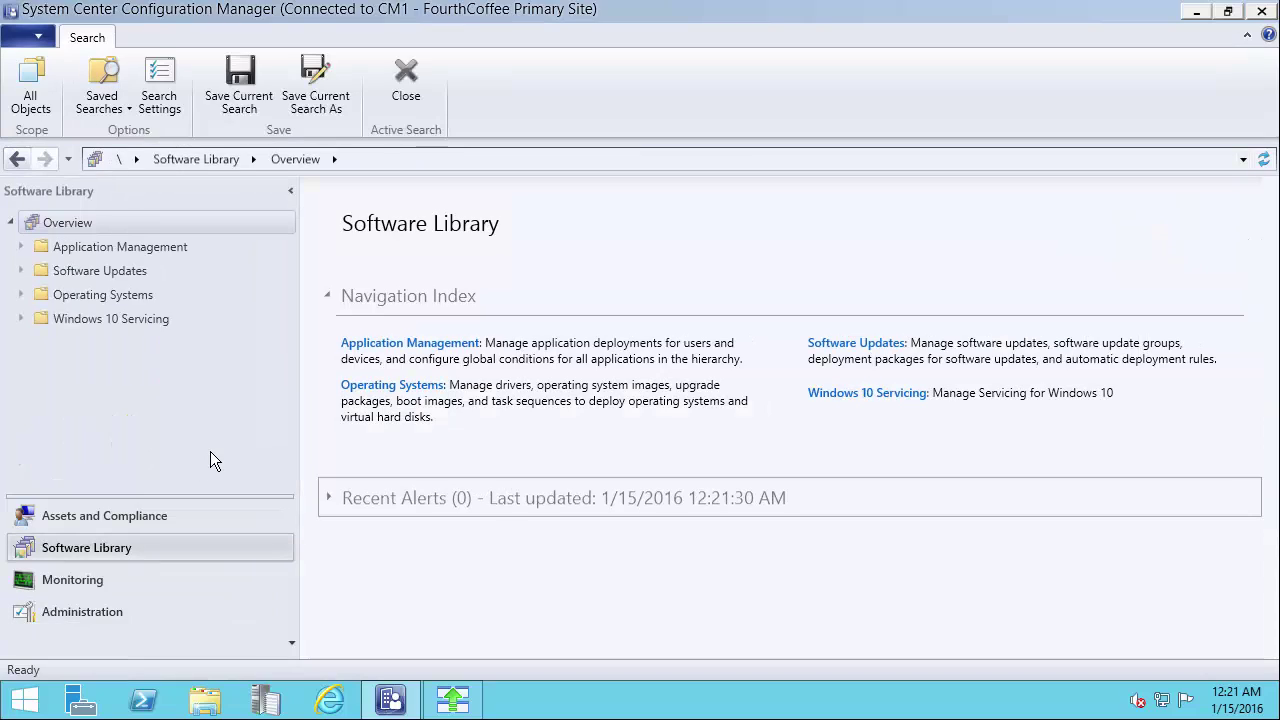
{"action": "left_click", "coordinate": [88, 273]}
{"action": "left_click", "coordinate": [88, 294]}
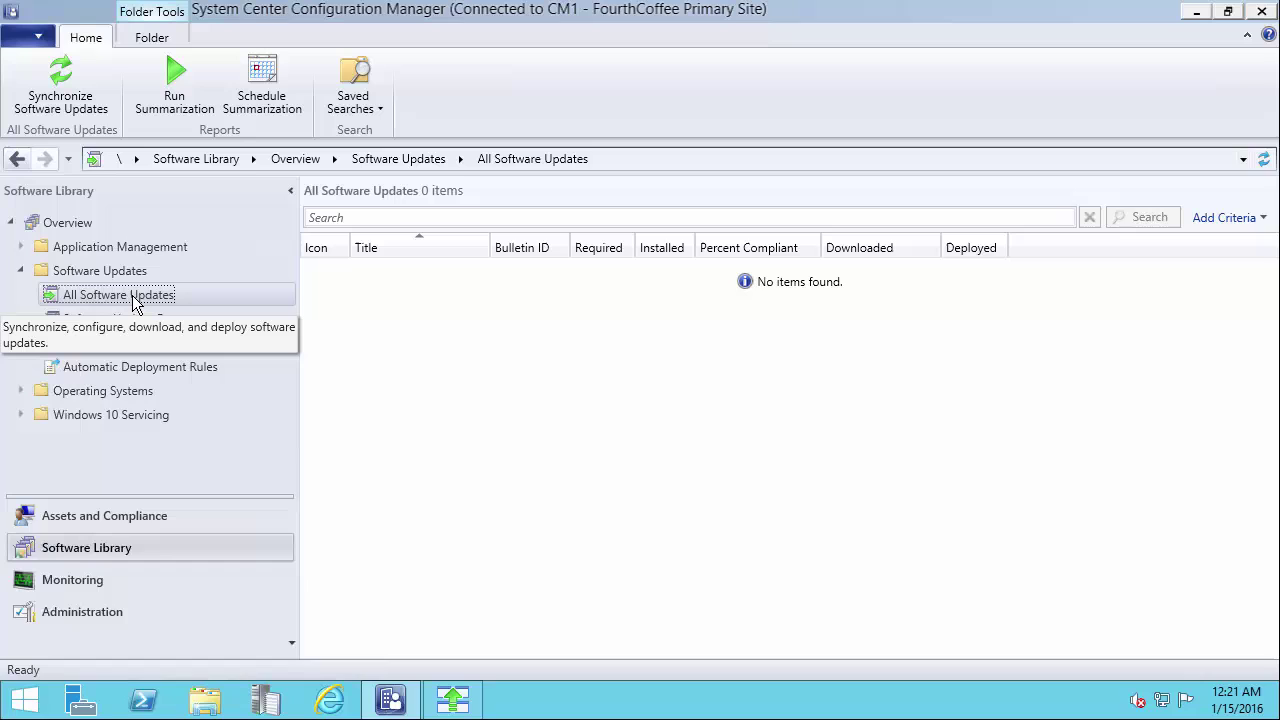
- Run a site-wide Synchronize Software Updates, confirm it, and minimize the console
{"action": "right_click", "coordinate": [137, 304]}
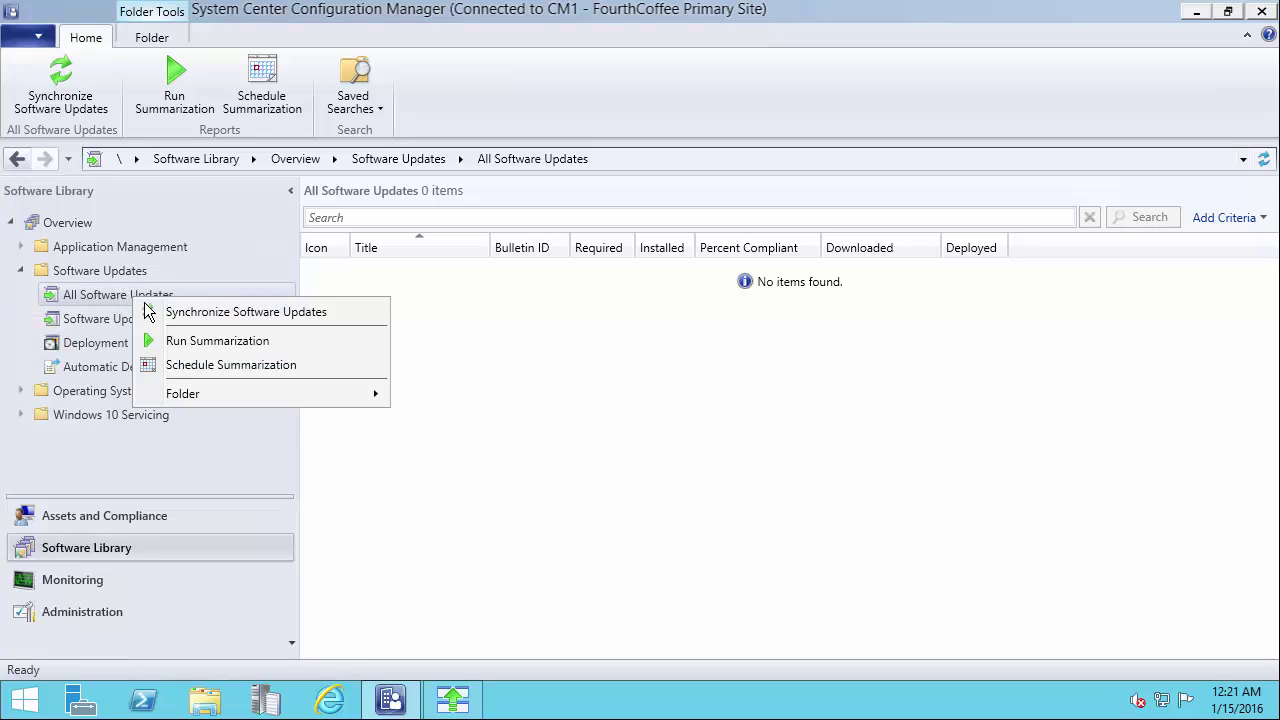
{"action": "left_click", "coordinate": [204, 314]}
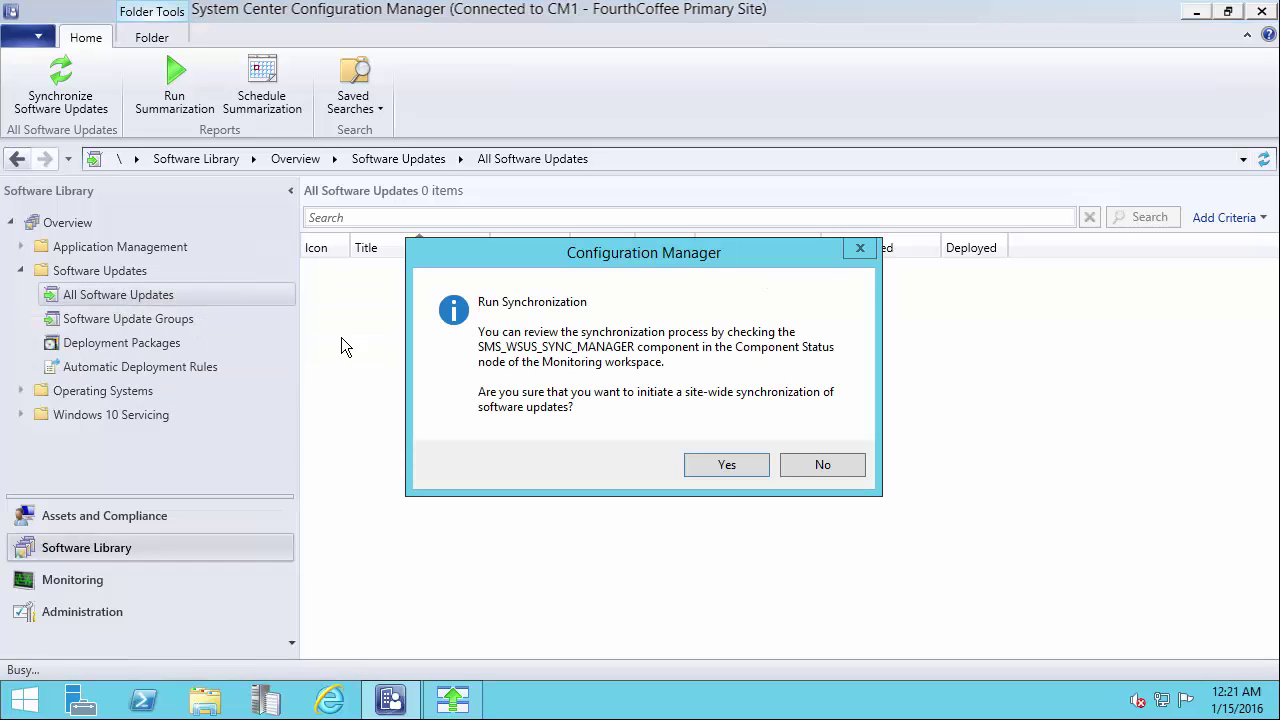
{"action": "left_click", "coordinate": [727, 466]}
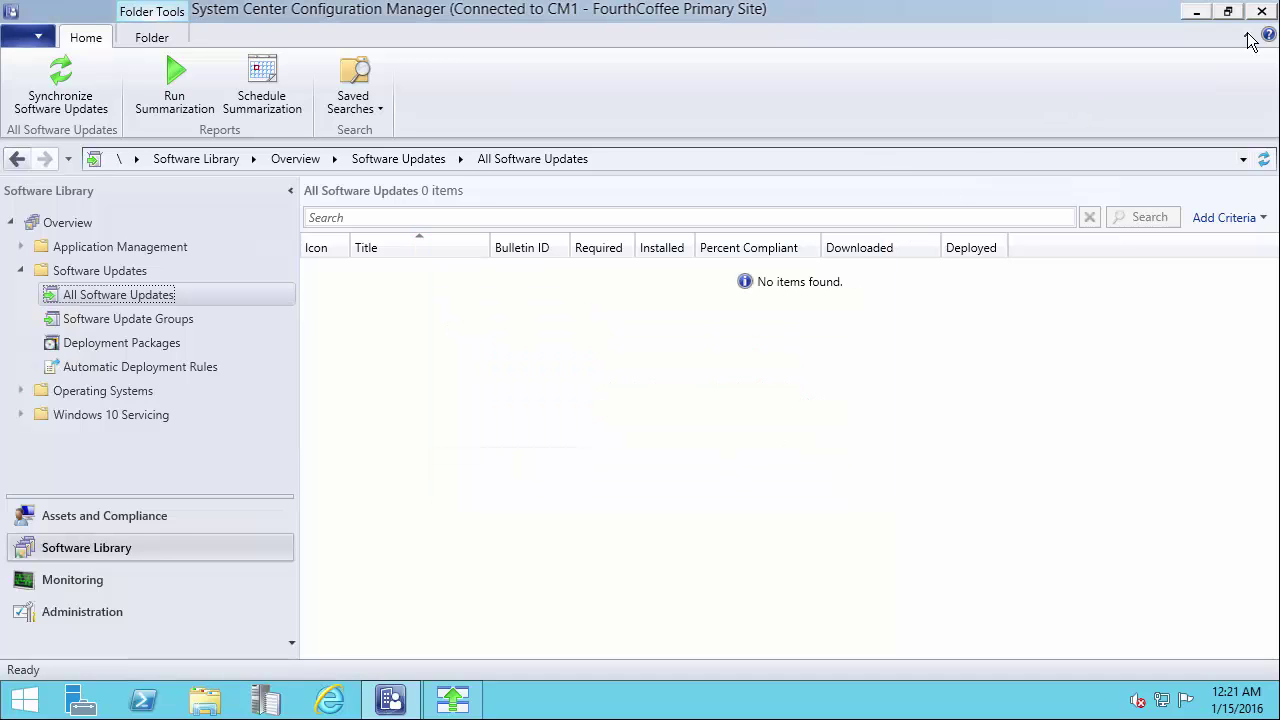
{"action": "left_click", "coordinate": [1196, 13]}
{"action": "left_click", "coordinate": [218, 703]}
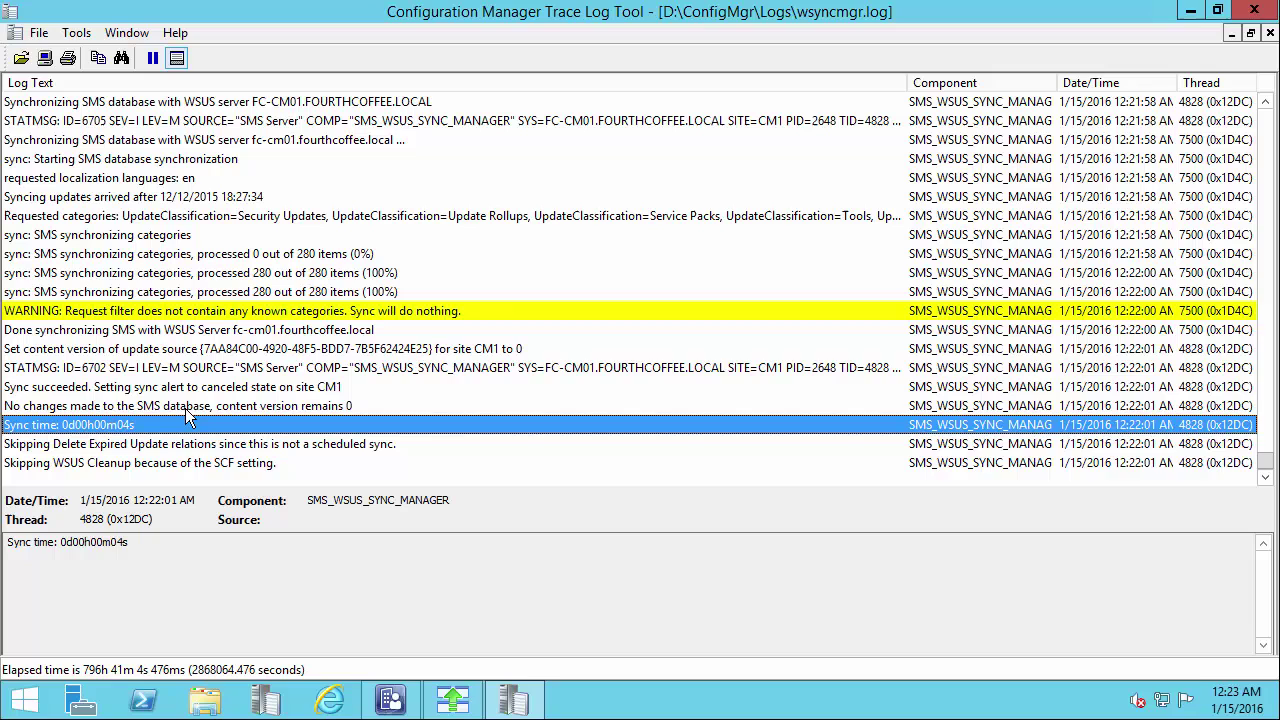
- Read the Skipping Delete, Sync time and no-changes-made entries in wsyncmgr.log, then minimize the viewer
{"action": "left_click", "coordinate": [70, 447]}
{"action": "left_click", "coordinate": [70, 424]}
{"action": "left_click", "coordinate": [91, 407]}
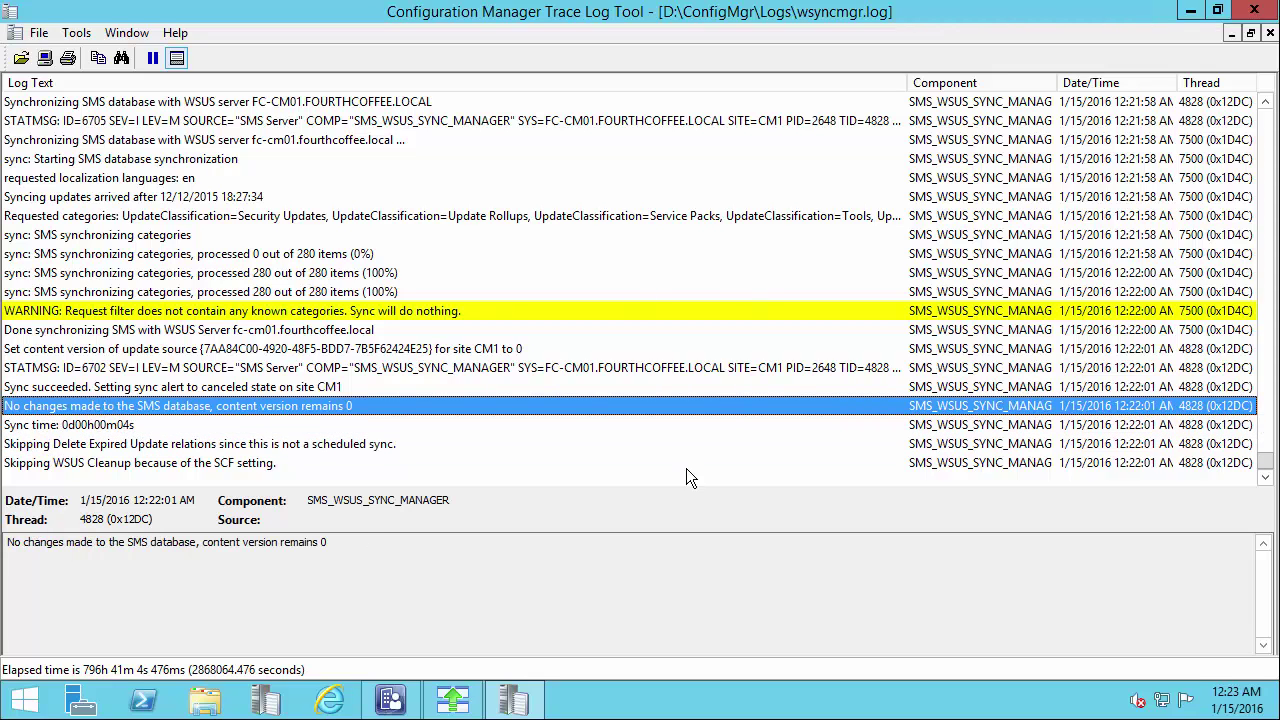
{"action": "left_click", "coordinate": [1190, 11]}
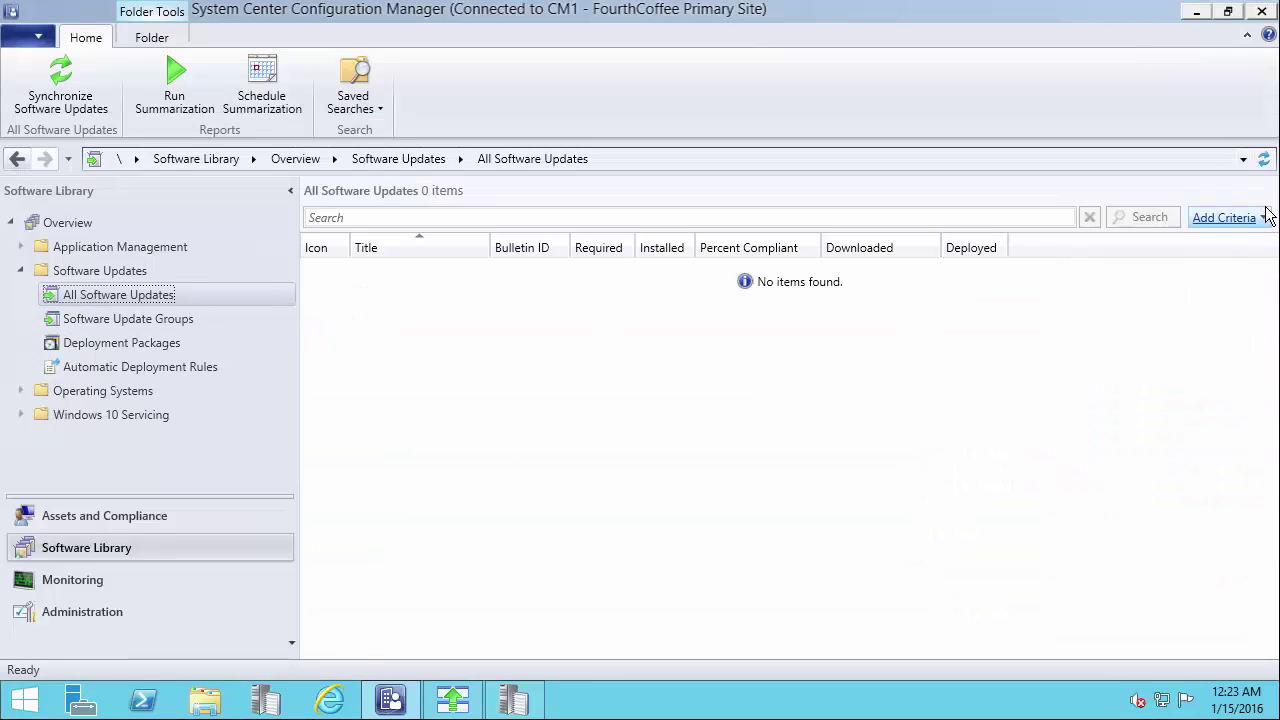
- Refresh All Software Updates and open the CM1 site's Software Update Point component properties
{"action": "left_click", "coordinate": [1264, 160]}
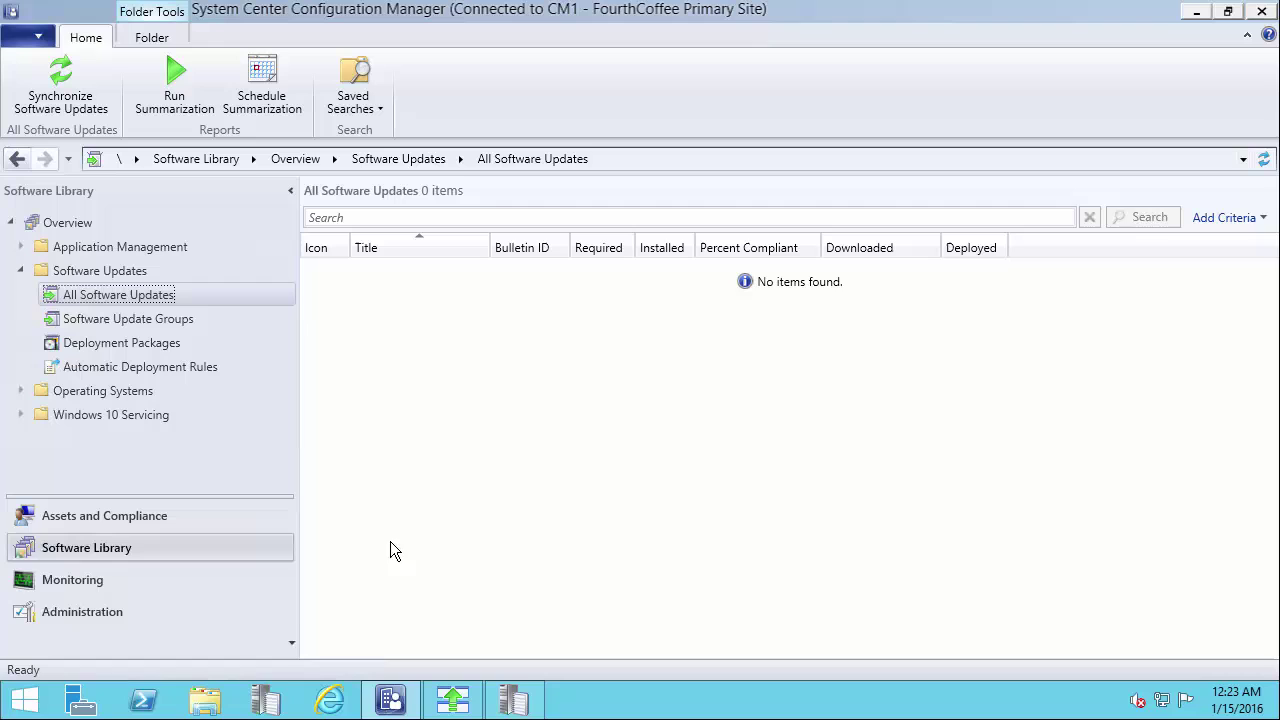
{"action": "left_click", "coordinate": [104, 608]}
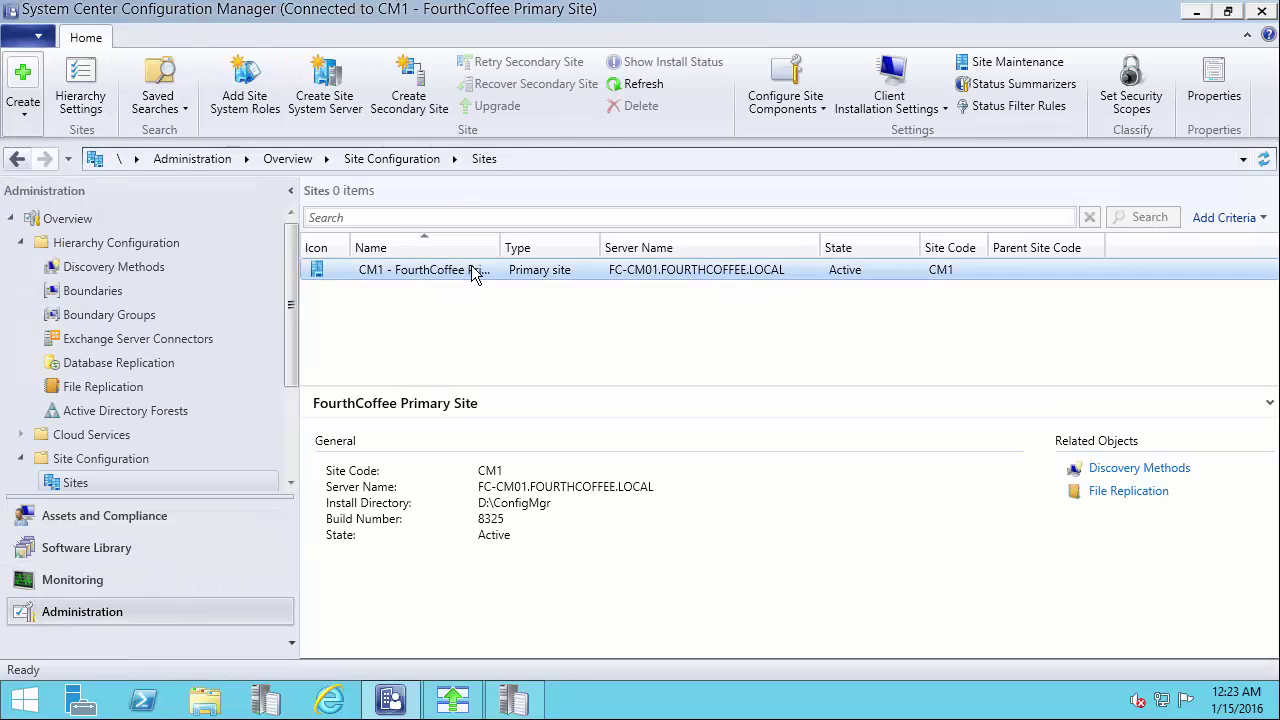
{"action": "left_click", "coordinate": [485, 269]}
{"action": "right_click", "coordinate": [485, 269]}
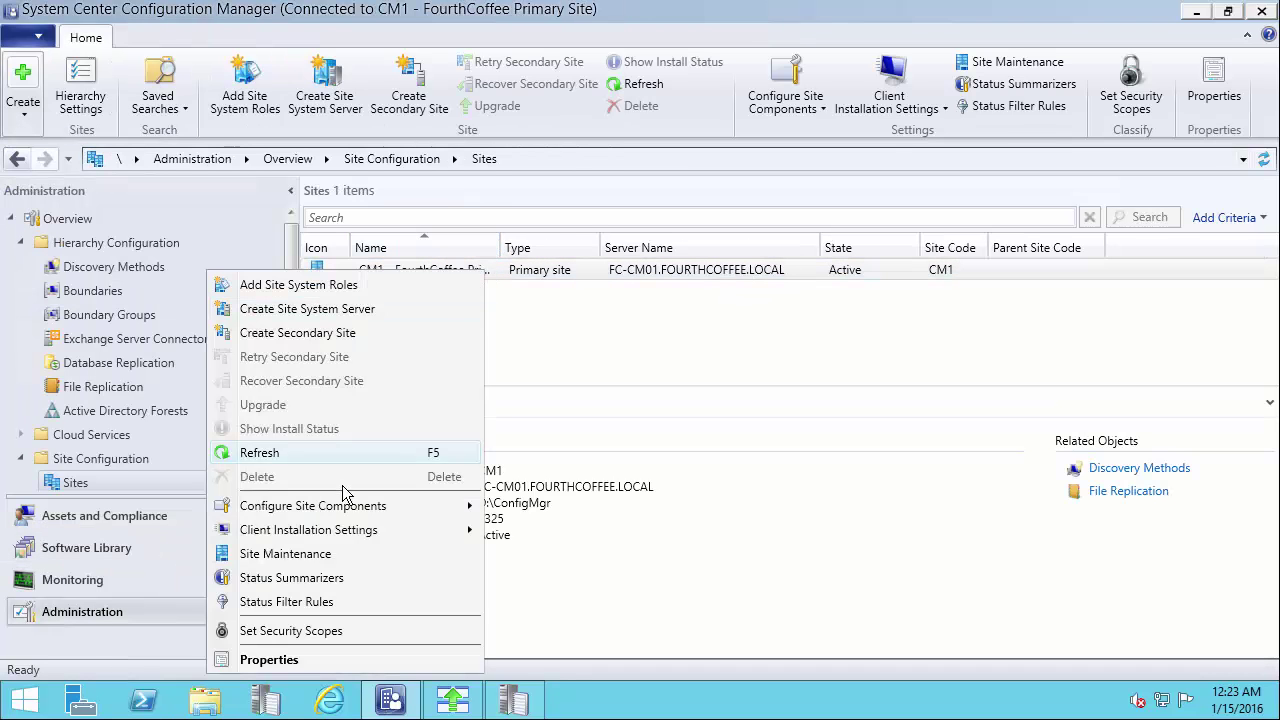
{"action": "mouse_move", "coordinate": [340, 508]}
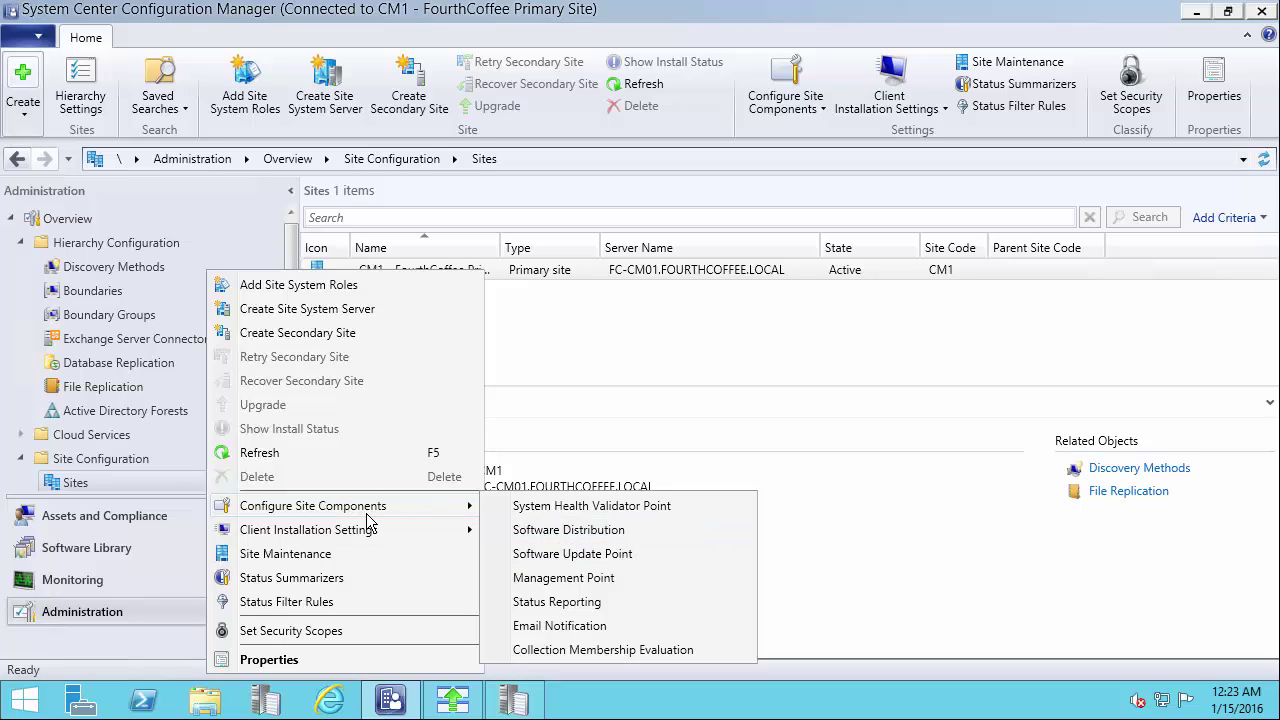
{"action": "left_click", "coordinate": [578, 555]}
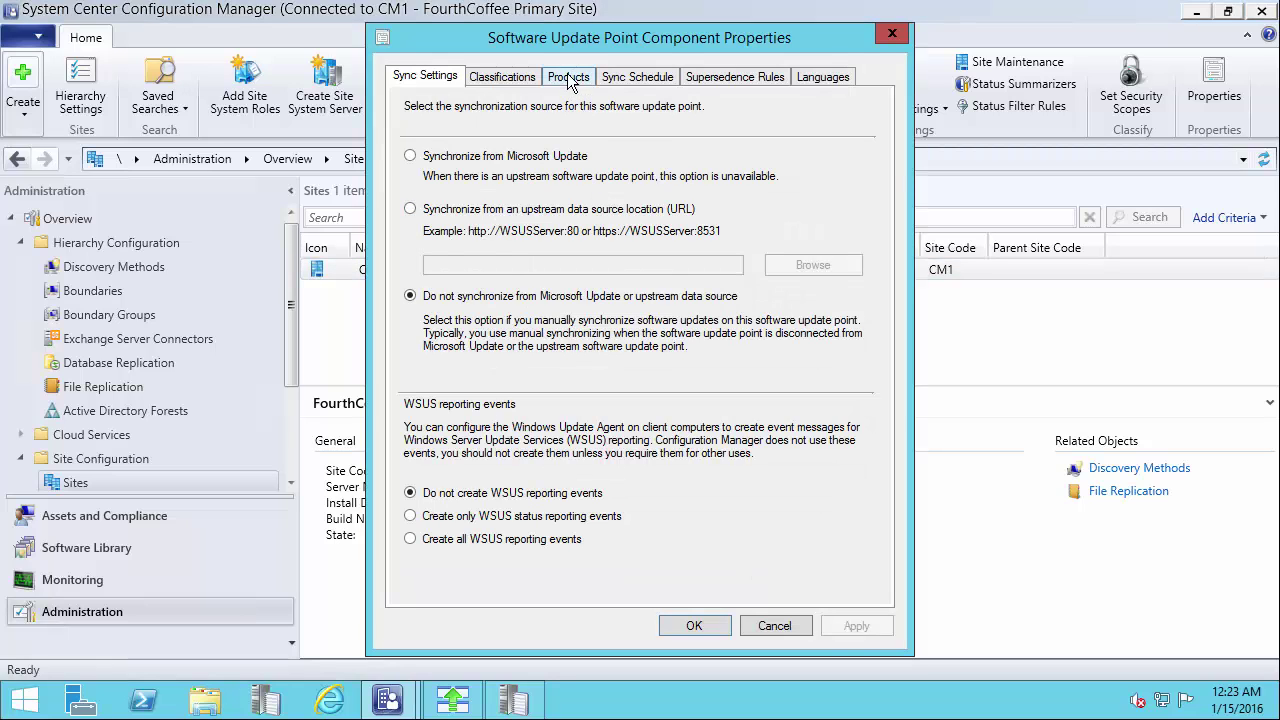
- On the Products tab, check 7-Zip and Google Chrome, then apply and save
{"action": "left_click", "coordinate": [567, 80]}
{"action": "left_click", "coordinate": [437, 237]}
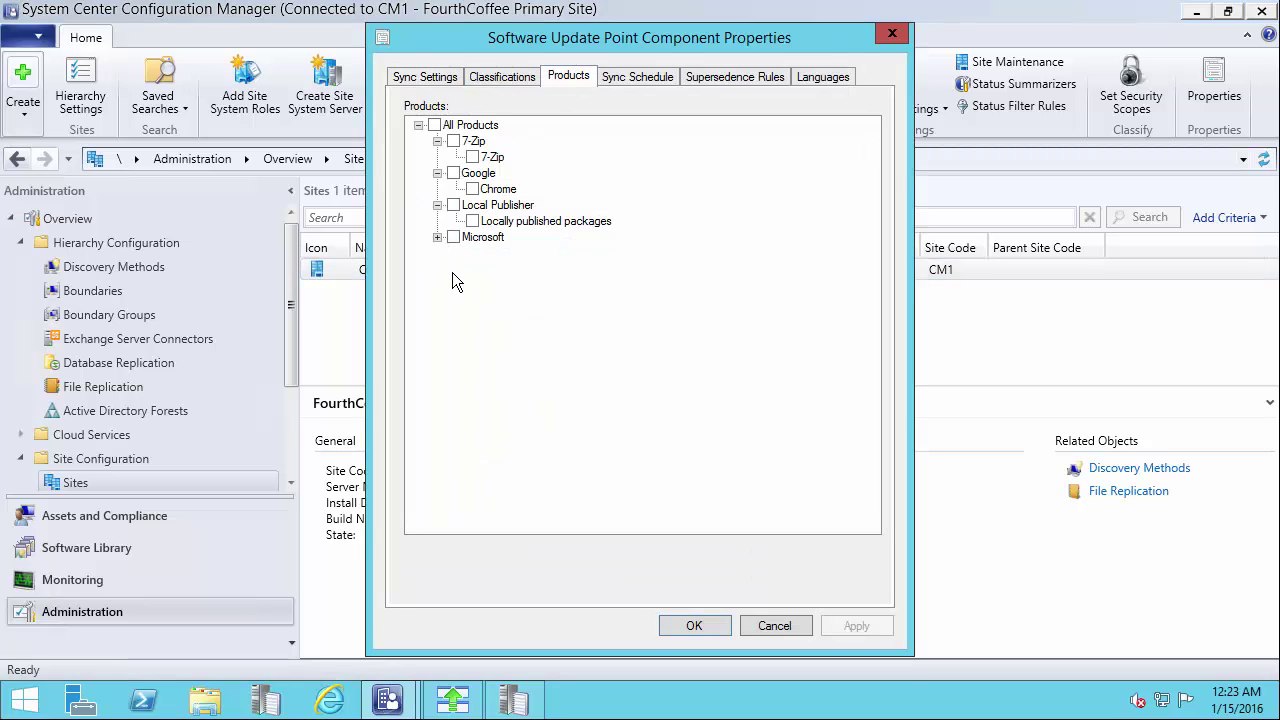
{"action": "left_click", "coordinate": [453, 174]}
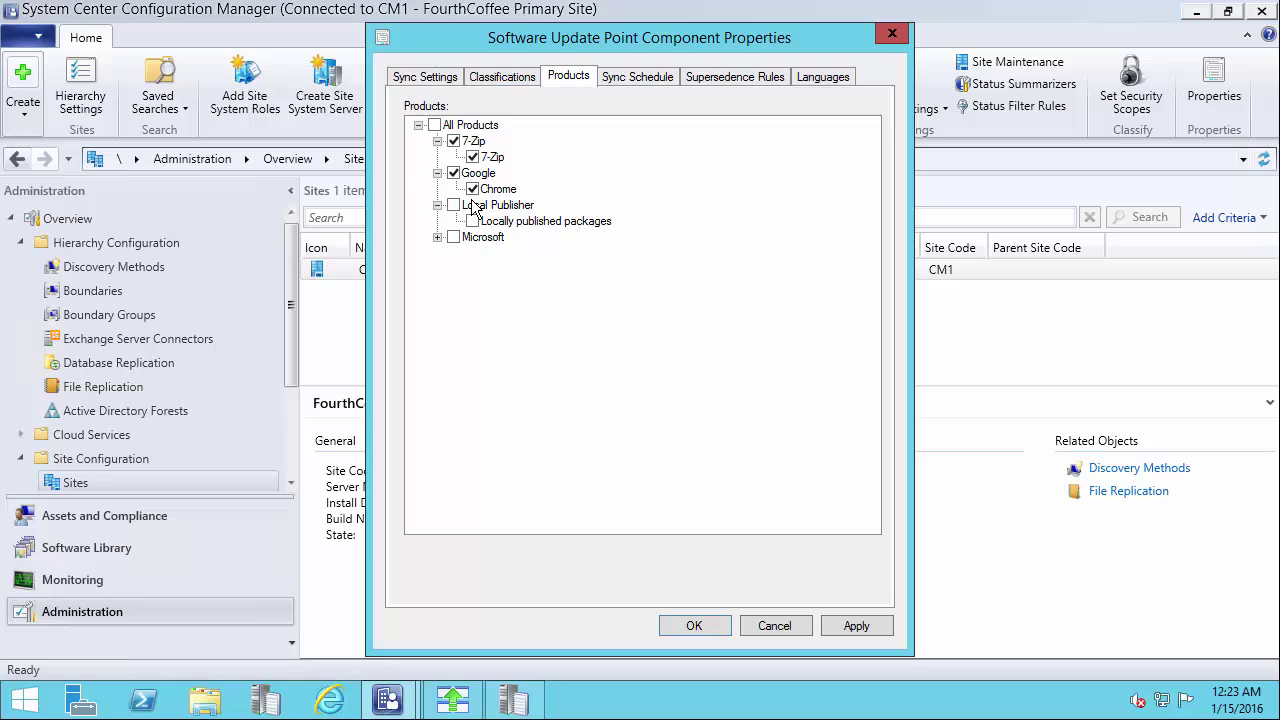
{"action": "left_click", "coordinate": [856, 626]}
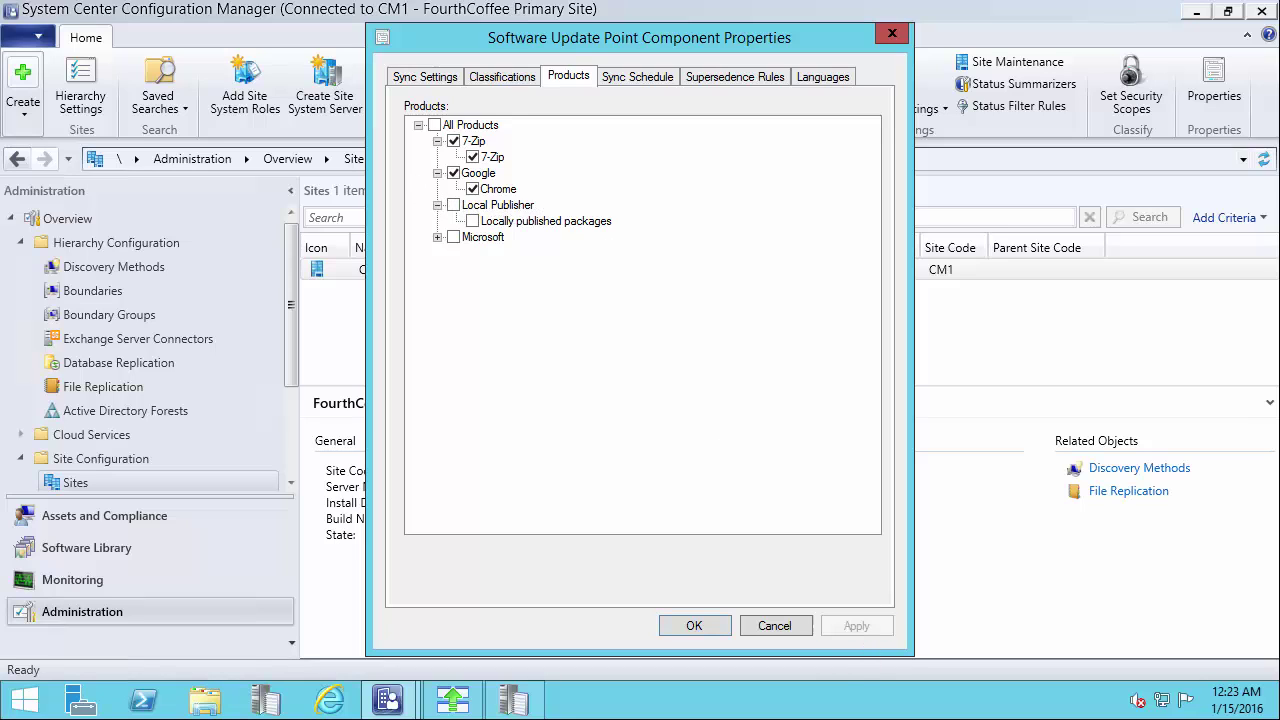
{"action": "left_click", "coordinate": [700, 626]}
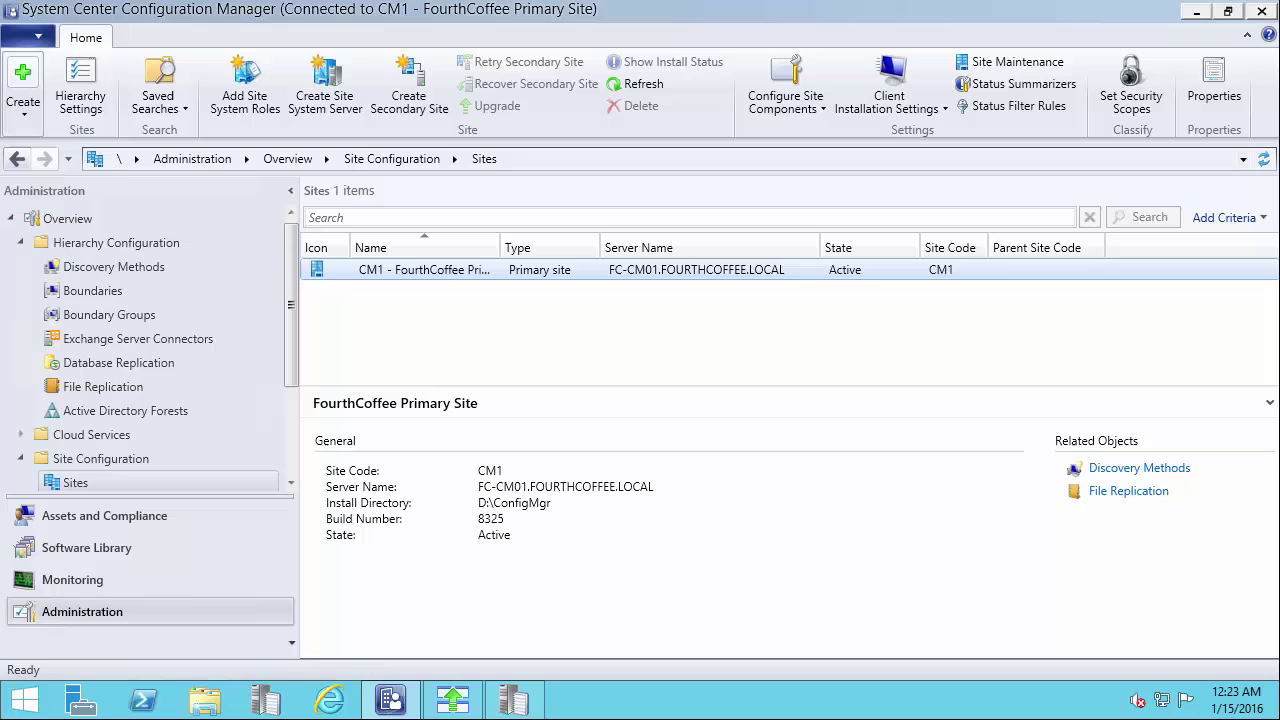
- From the Software Library, run Synchronize Software Updates on All Software Updates and confirm with Yes
{"action": "left_click", "coordinate": [79, 548]}
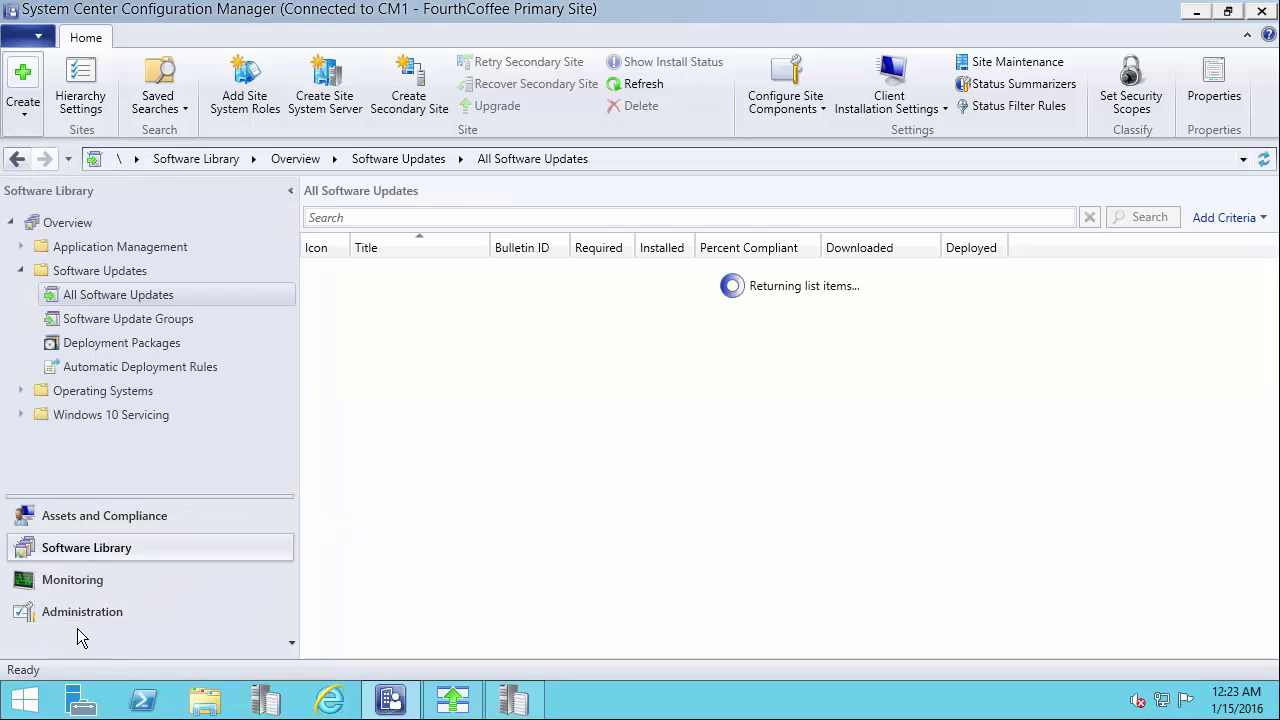
{"action": "right_click", "coordinate": [110, 291]}
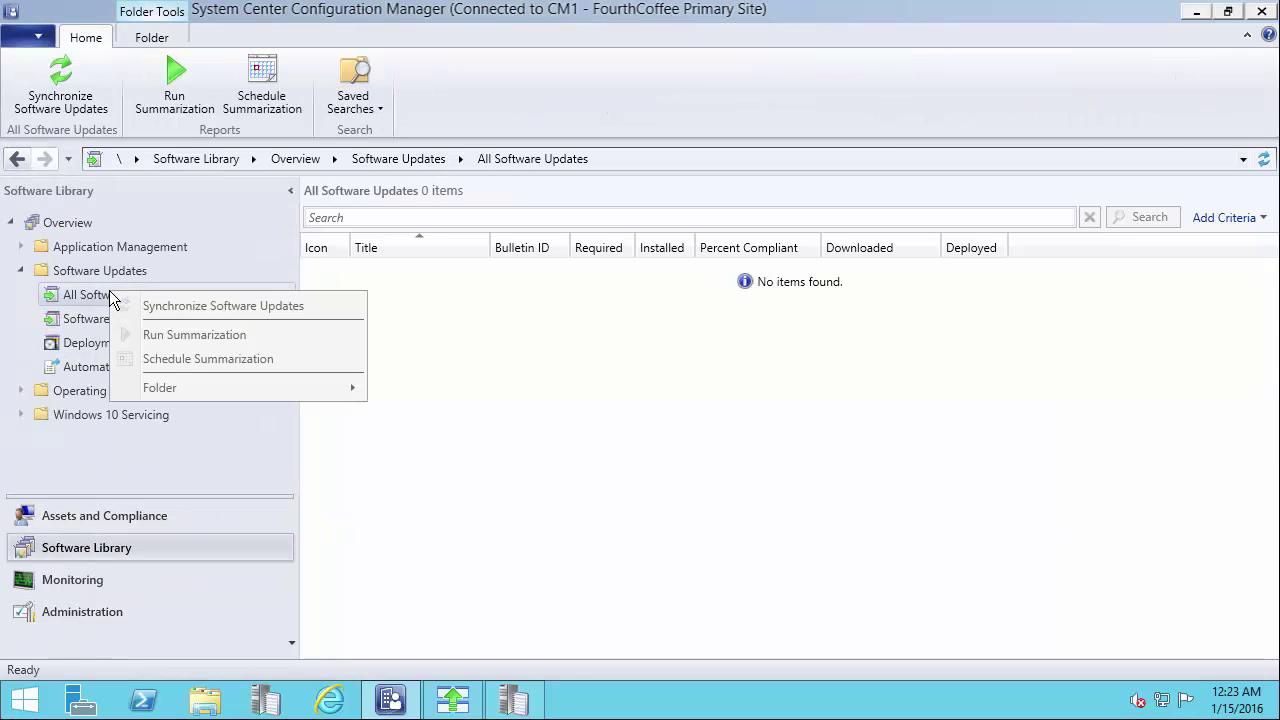
{"action": "left_click", "coordinate": [173, 307]}
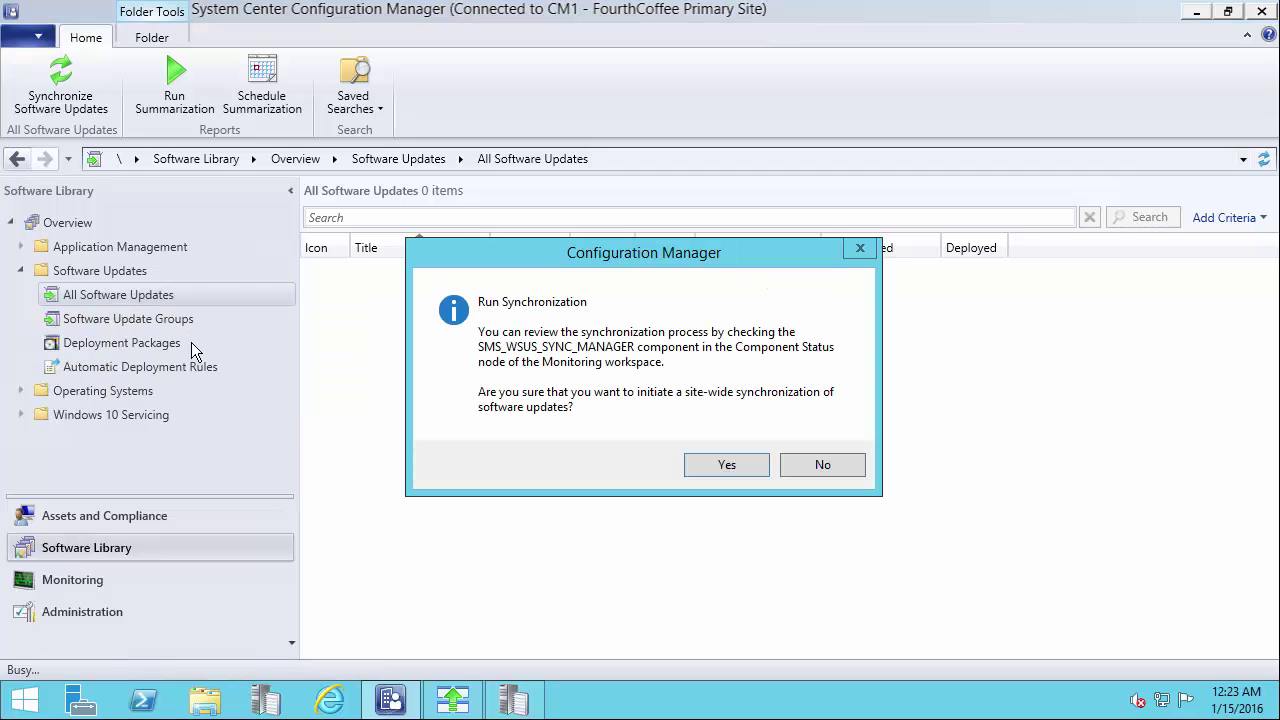
{"action": "left_click", "coordinate": [726, 467]}
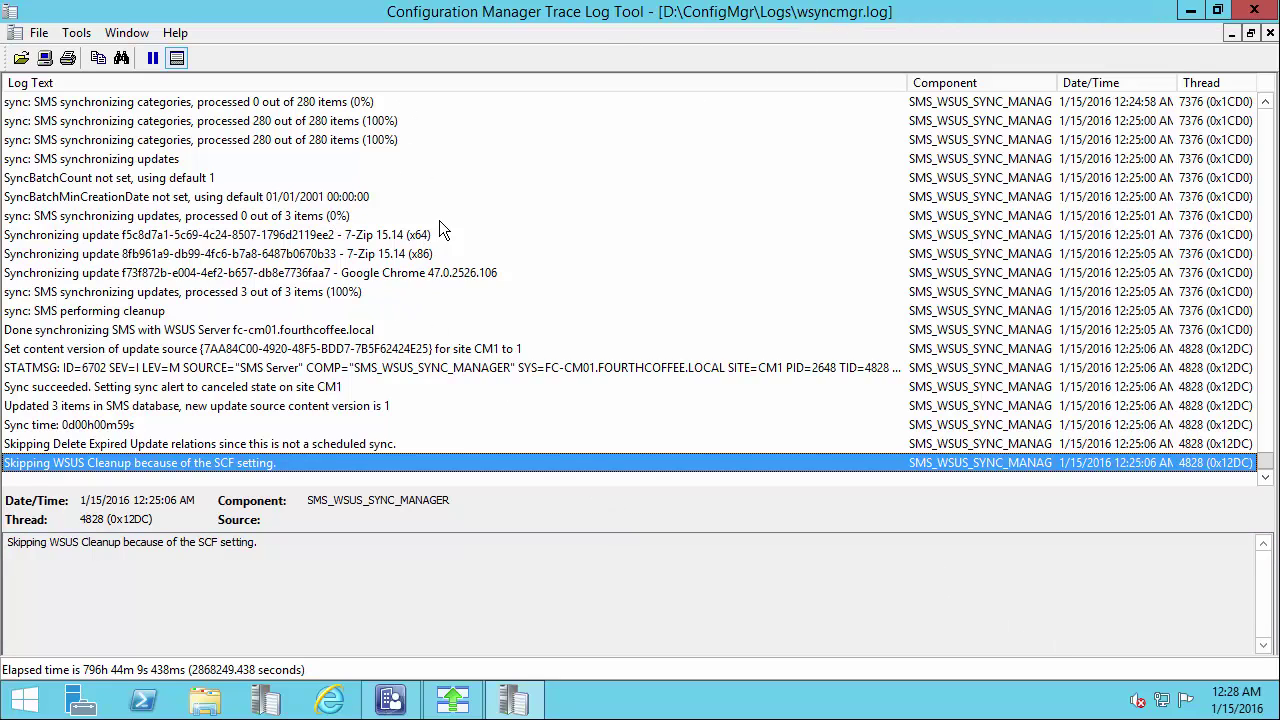
- Review the wsyncmgr.log entries for 7-Zip 15.14 x86/x64 and Google Chrome, then return to the console
{"action": "left_click", "coordinate": [333, 238]}
{"action": "left_click", "coordinate": [332, 255]}
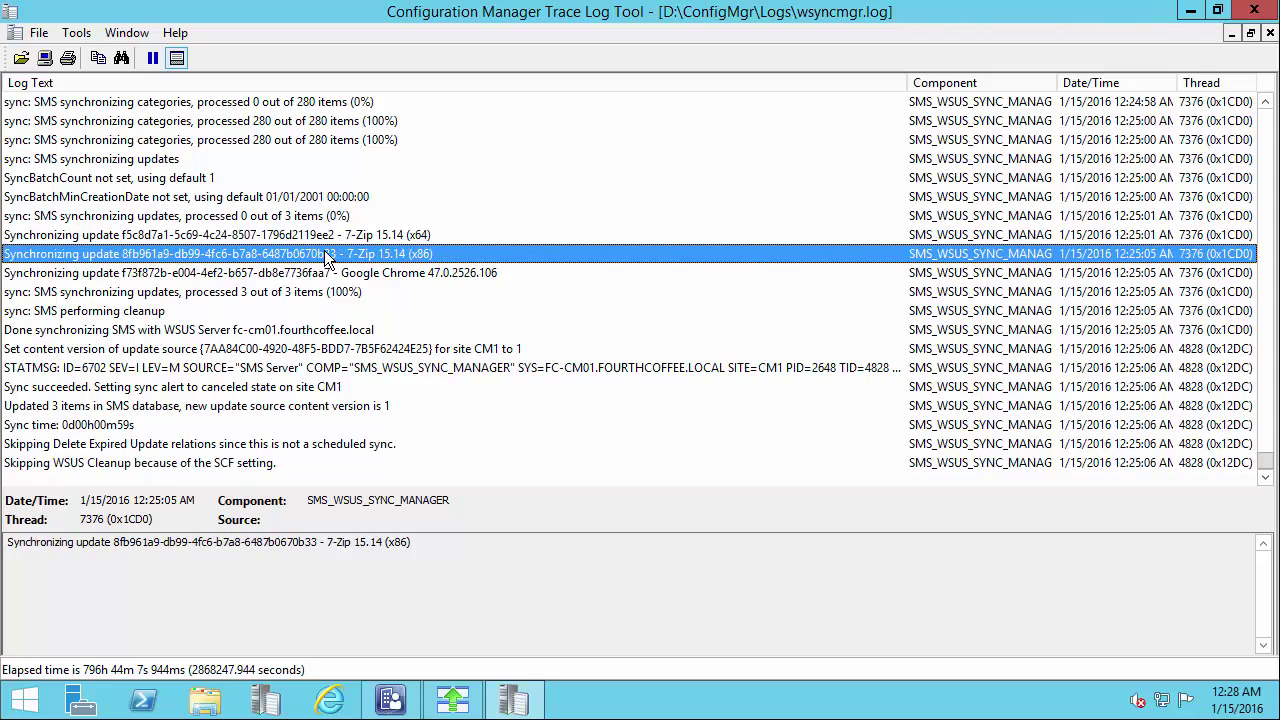
{"action": "left_click", "coordinate": [356, 270]}
{"action": "left_click", "coordinate": [332, 255]}
{"action": "left_click", "coordinate": [333, 236]}
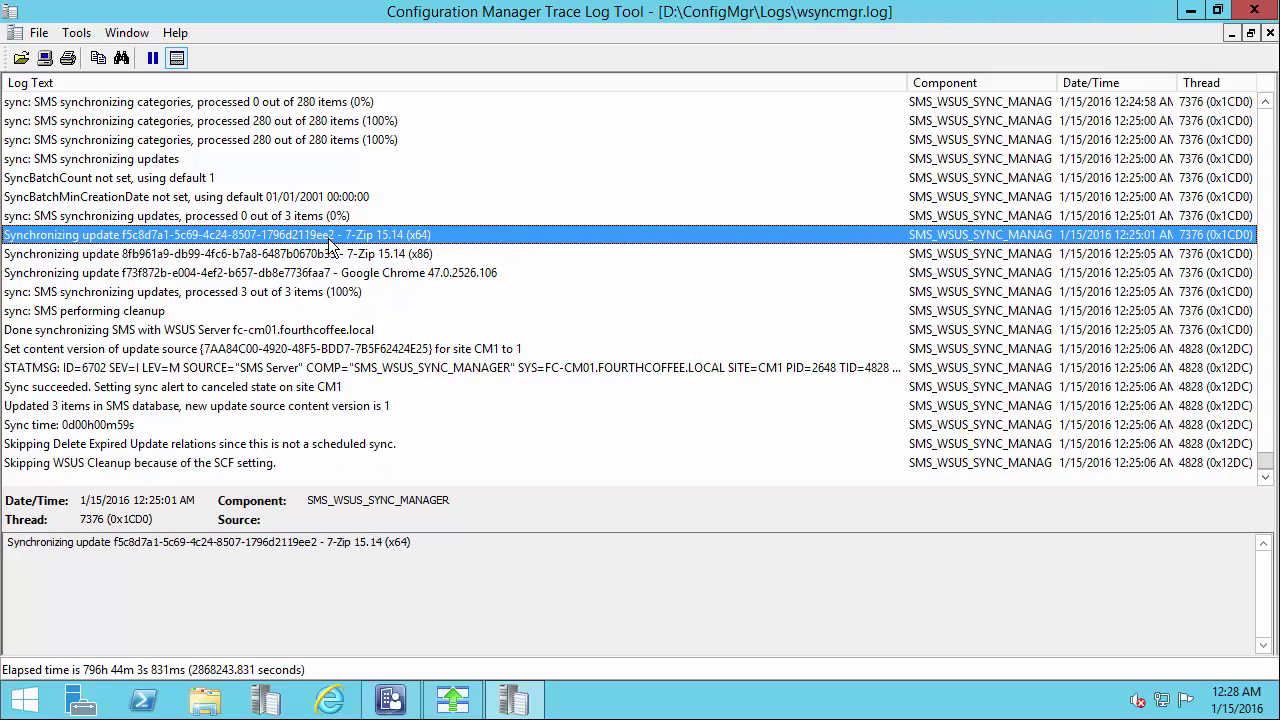
{"action": "left_click", "coordinate": [392, 698]}
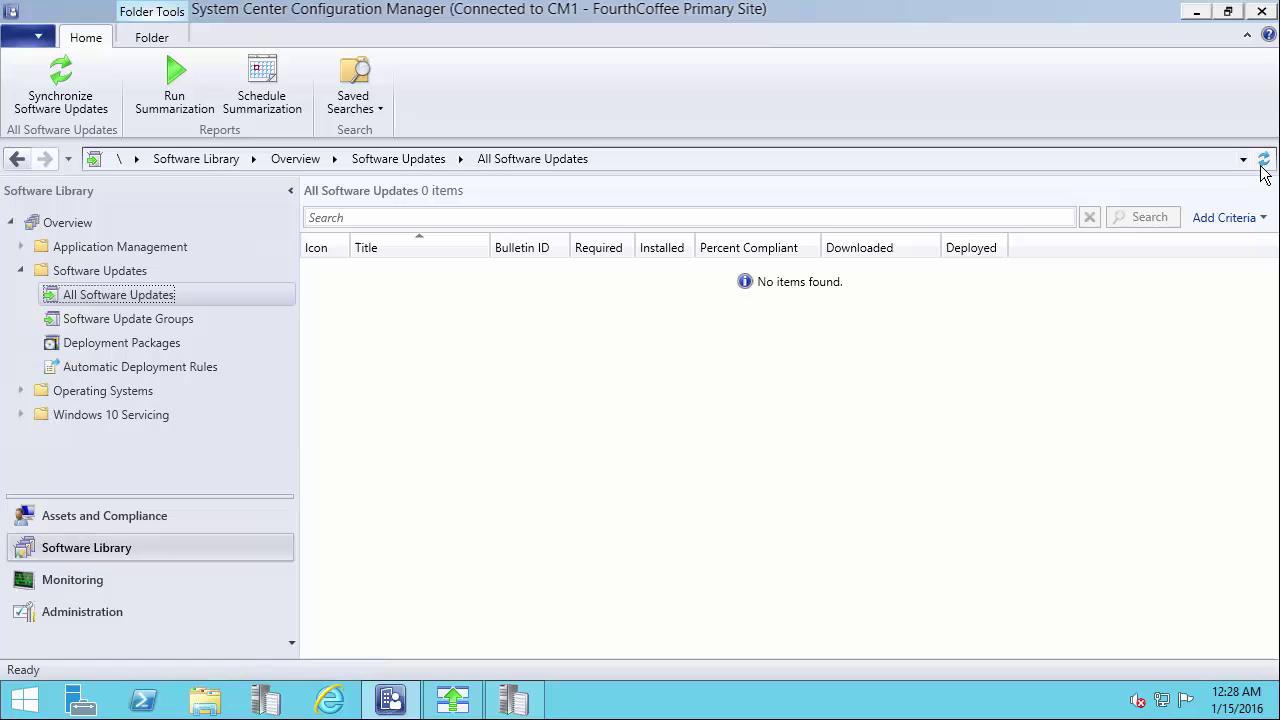
- Refresh All Software Updates and review 7-Zip 15.14 x64/x86 and Chrome 47.0.2526.106 with wider Title and Bulletin ID columns
{"action": "left_click", "coordinate": [1263, 160]}
{"action": "left_click_drag", "start_coordinate": [490, 247], "coordinate": [578, 248]}
{"action": "left_click", "coordinate": [453, 318]}
{"action": "left_click", "coordinate": [434, 290]}
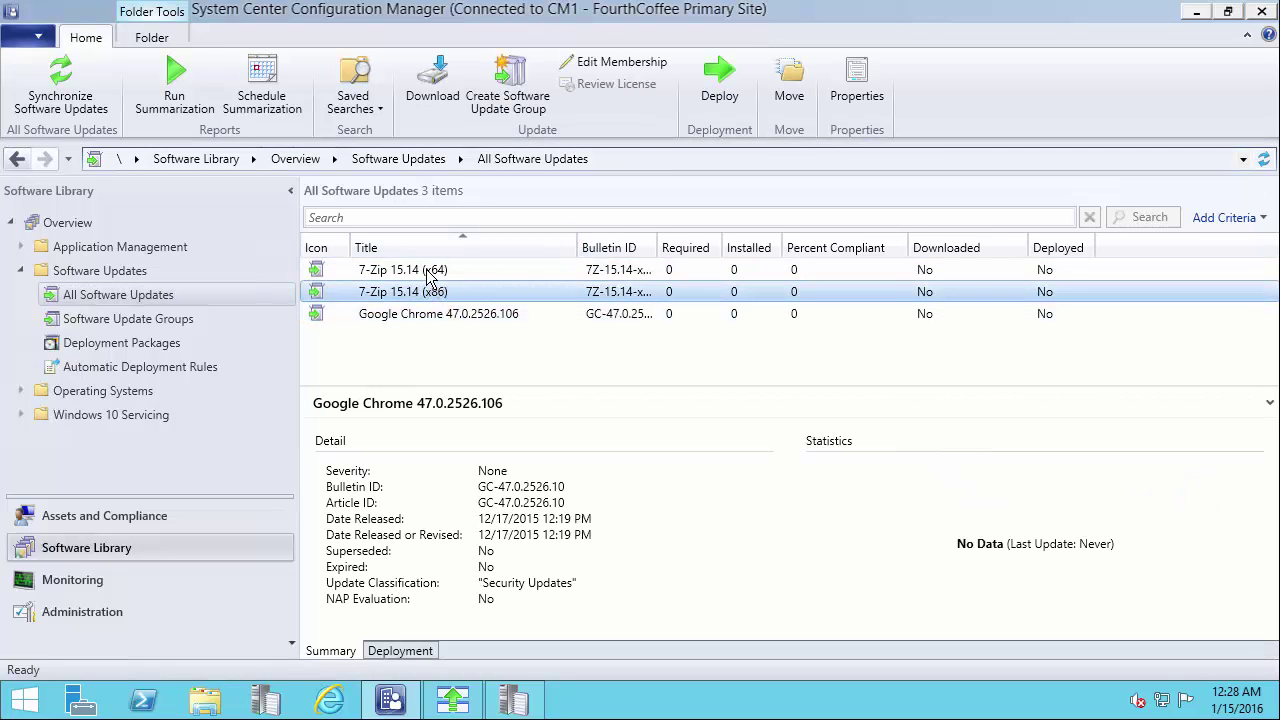
{"action": "left_click", "coordinate": [428, 268]}
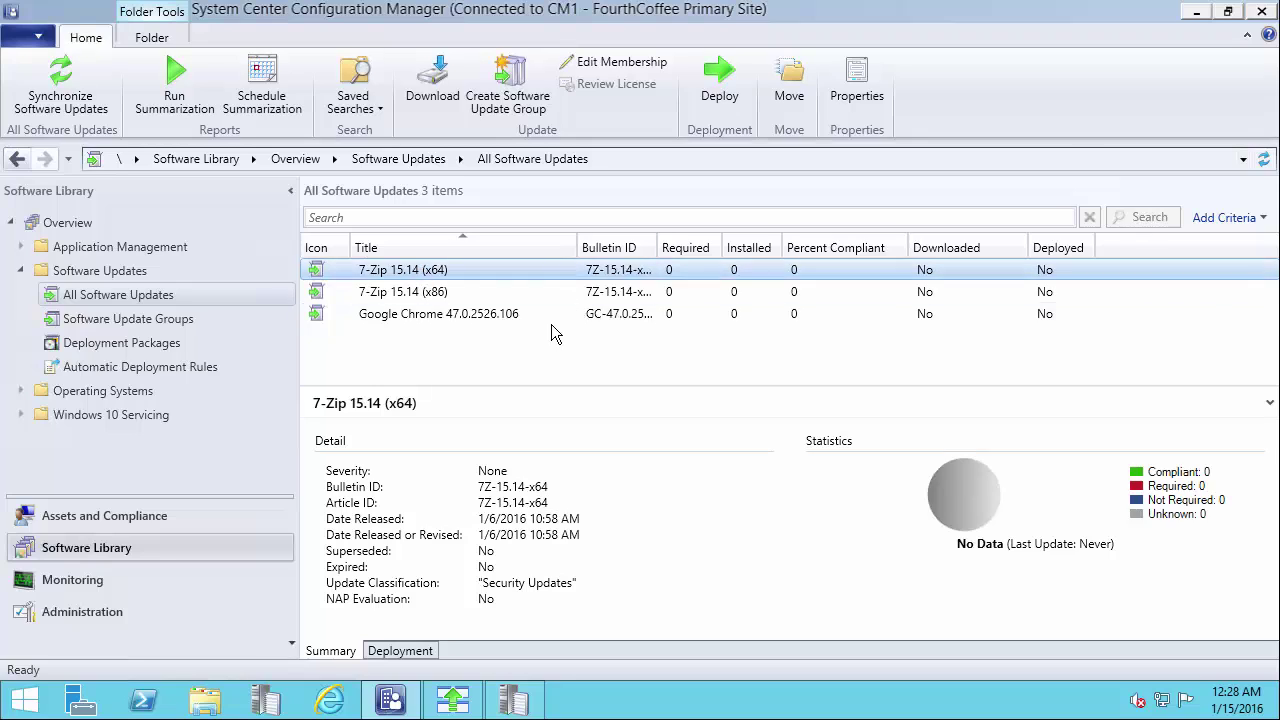
{"action": "left_click_drag", "start_coordinate": [657, 247], "coordinate": [709, 247]}
{"action": "mouse_move", "coordinate": [390, 700]}
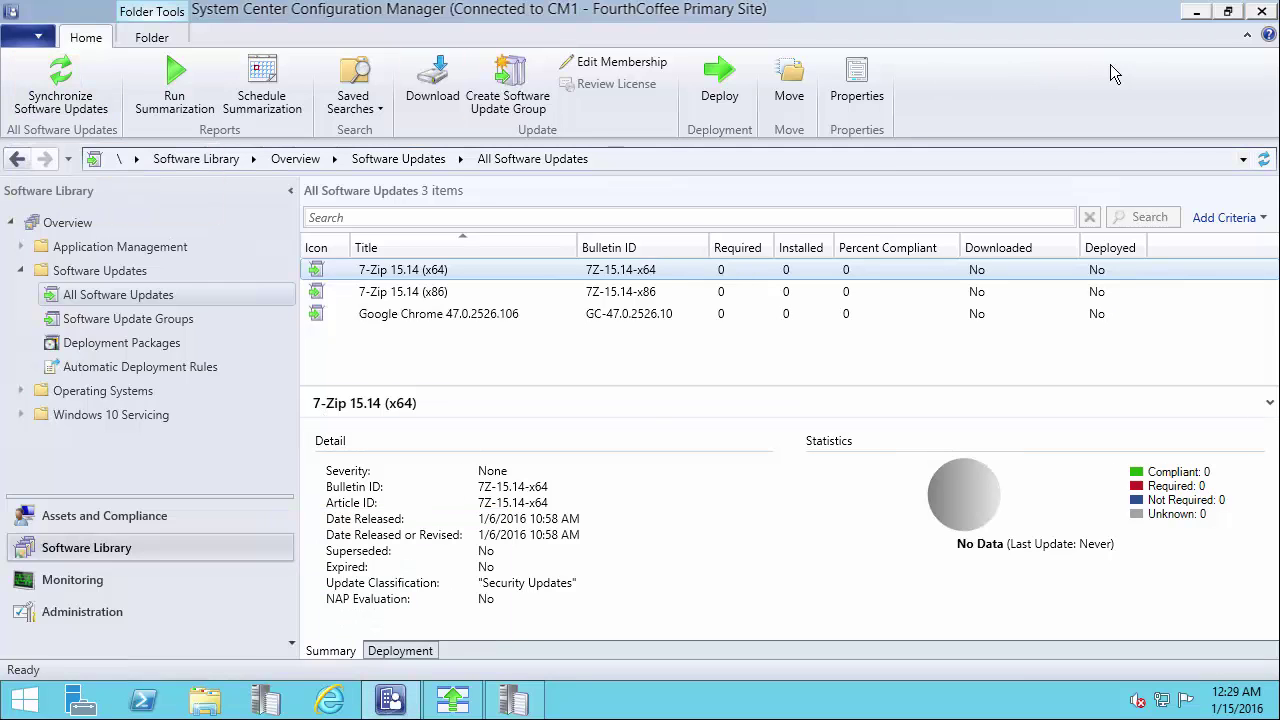
- In Updates Publisher, select the Adobe Acrobat updates from 9.3.3 through 9.5.5
{"action": "left_click", "coordinate": [452, 700]}
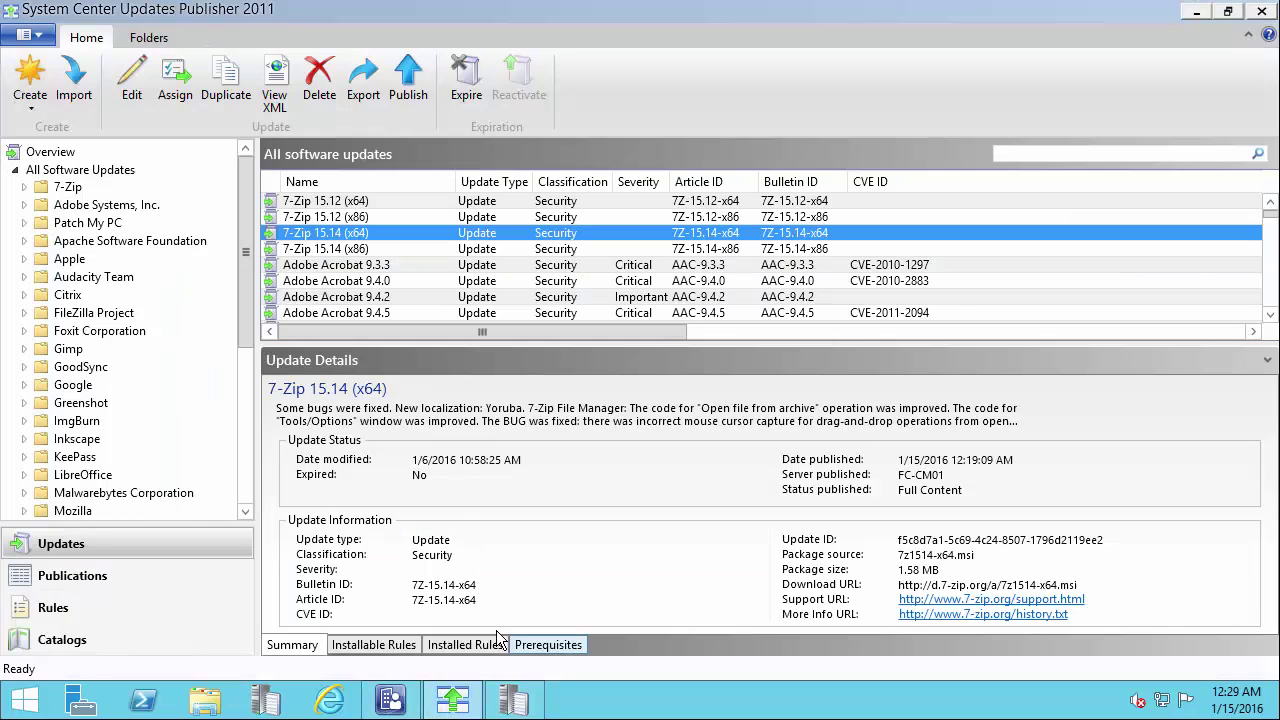
{"action": "left_click_drag", "start_coordinate": [417, 348], "coordinate": [415, 475]}
{"action": "left_click", "coordinate": [378, 266]}
{"action": "scroll", "coordinate": [421, 320], "scroll_direction": "down", "scroll_amount": 2}
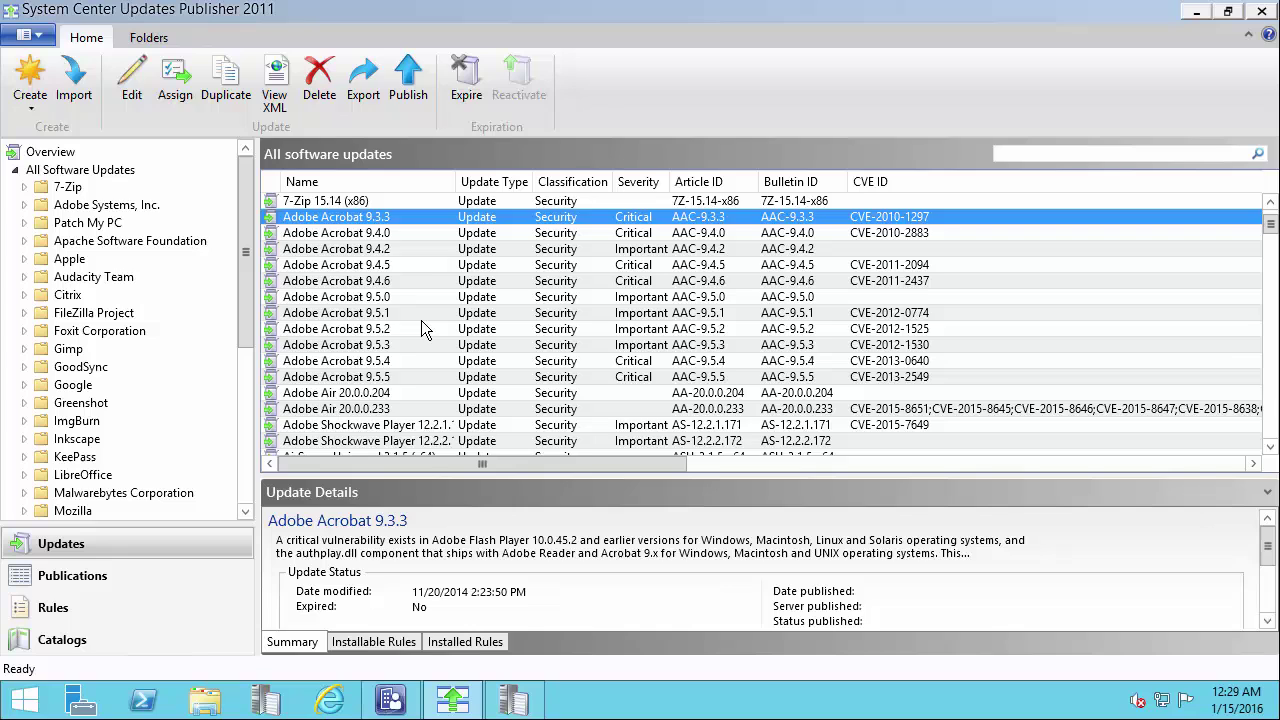
{"action": "scroll", "coordinate": [400, 333], "scroll_direction": "down", "scroll_amount": 1}
{"action": "left_click", "coordinate": [377, 331], "text": "shift"}
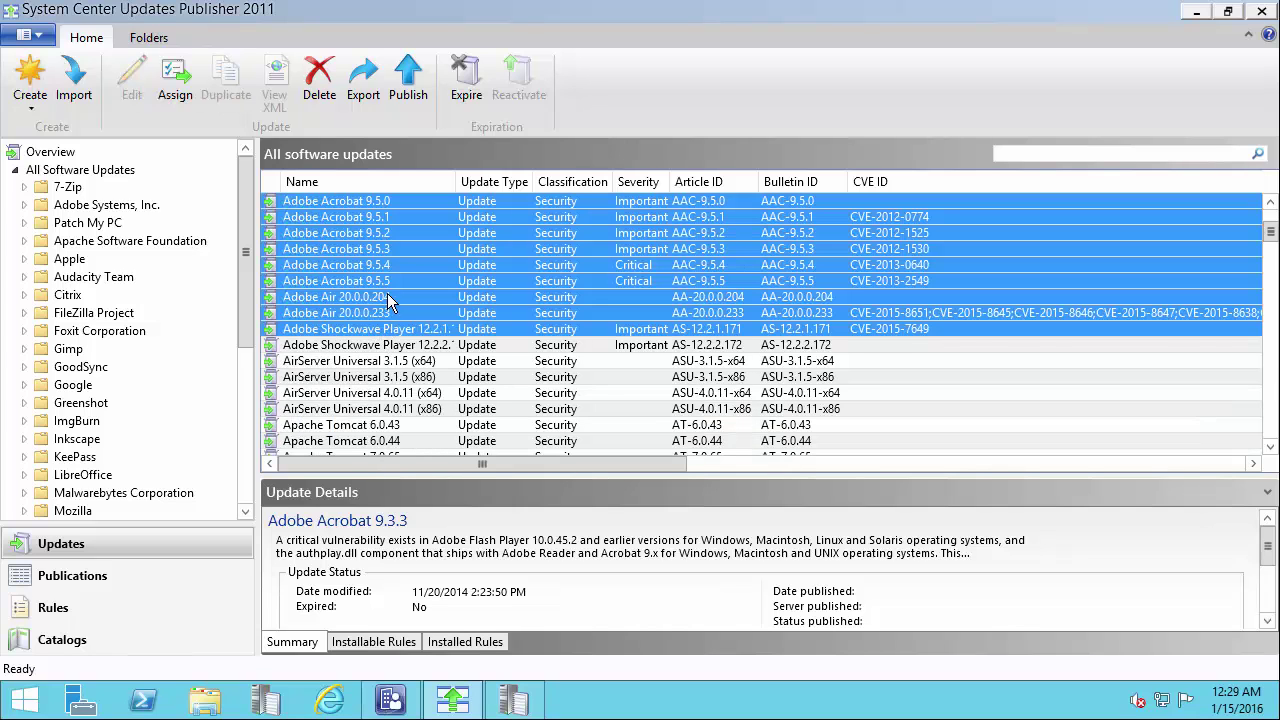
{"action": "left_click", "coordinate": [387, 284], "text": "shift"}
{"action": "scroll", "coordinate": [396, 320], "scroll_direction": "up", "scroll_amount": 3}
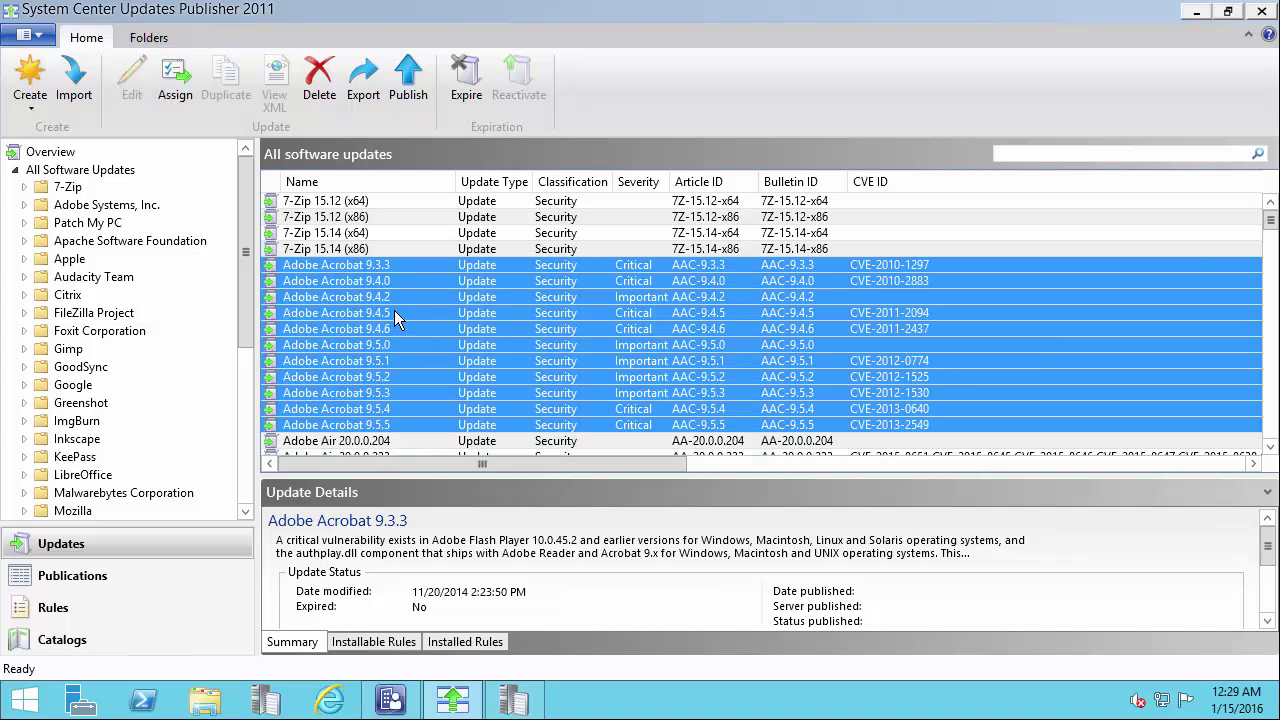
- Publish the eleven selected Acrobat updates as metadata only and close the wizard
{"action": "right_click", "coordinate": [394, 313]}
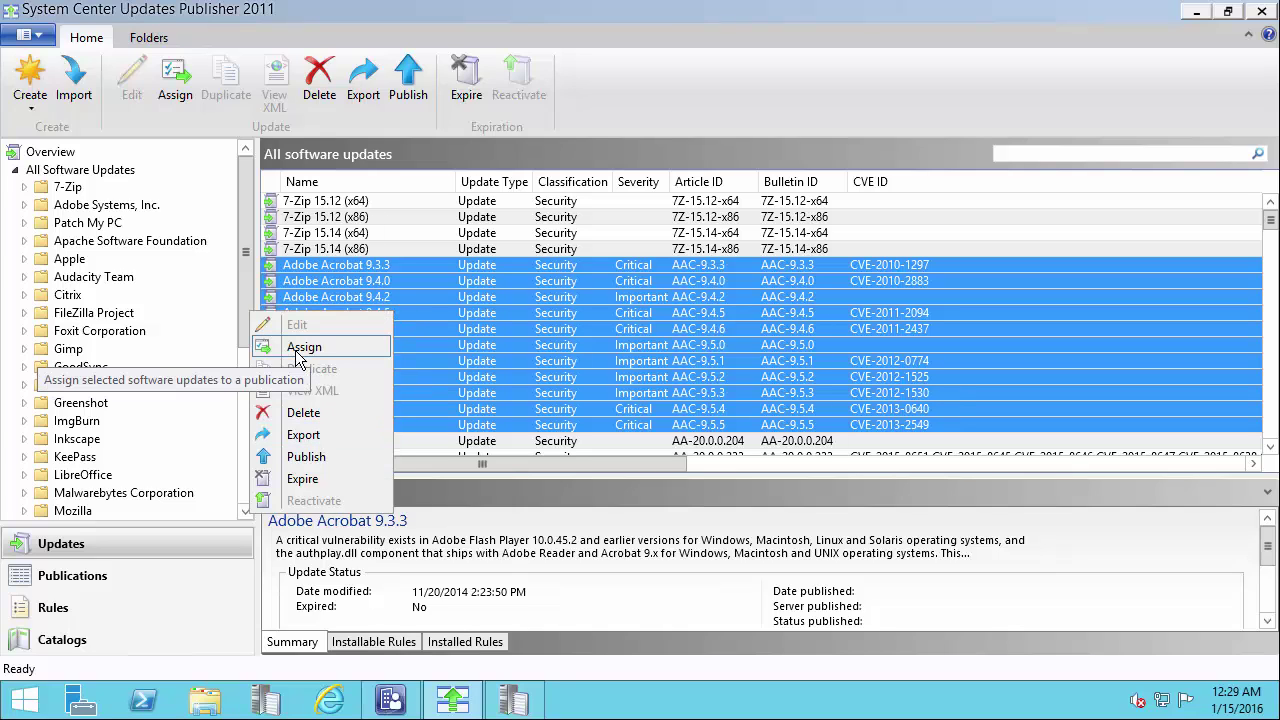
{"action": "left_click", "coordinate": [307, 457]}
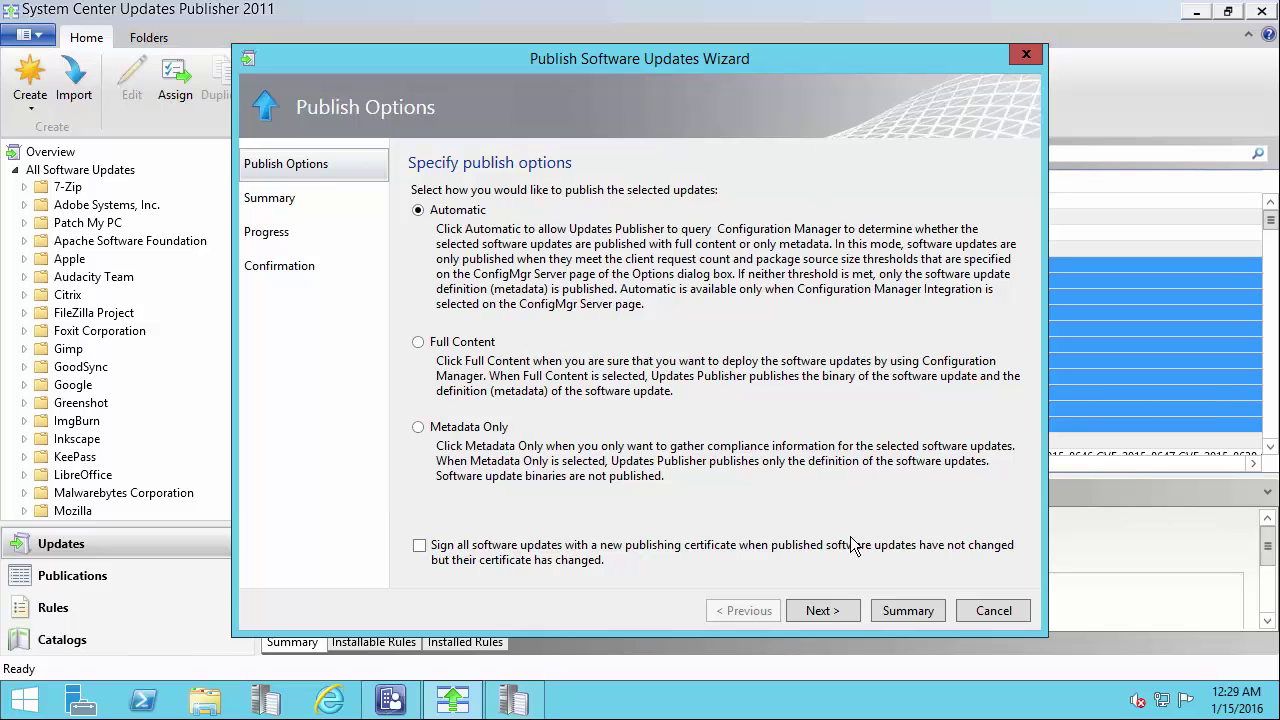
{"action": "left_click", "coordinate": [821, 611]}
{"action": "left_click", "coordinate": [836, 611]}
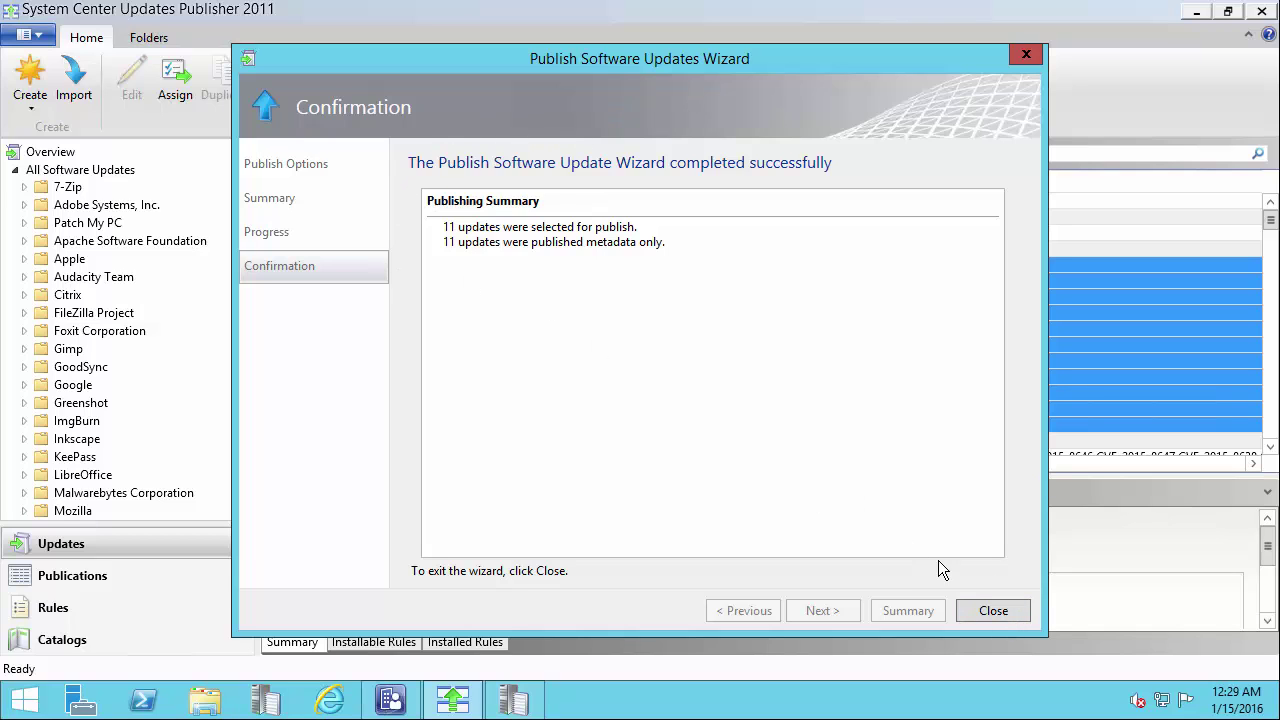
{"action": "left_click", "coordinate": [993, 611]}
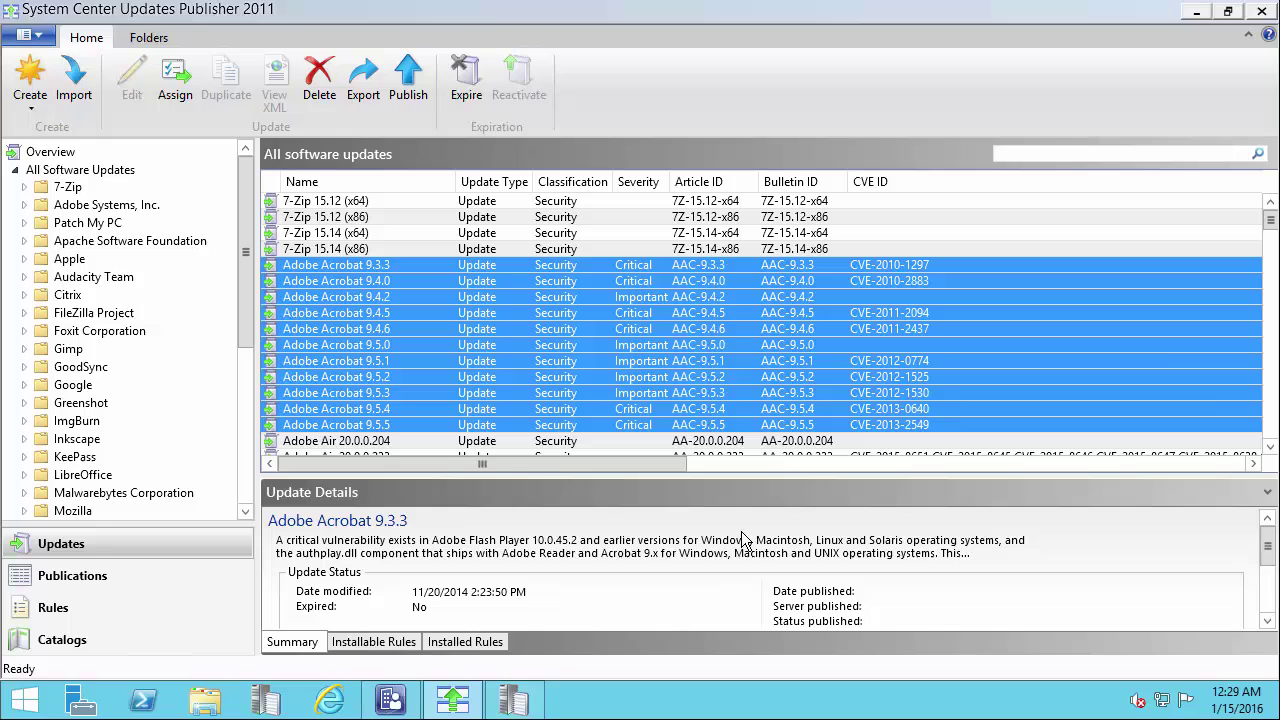
- Minimize Updates Publisher and start another site-wide software update synchronization
{"action": "left_click", "coordinate": [1193, 12]}
{"action": "left_click", "coordinate": [60, 88]}
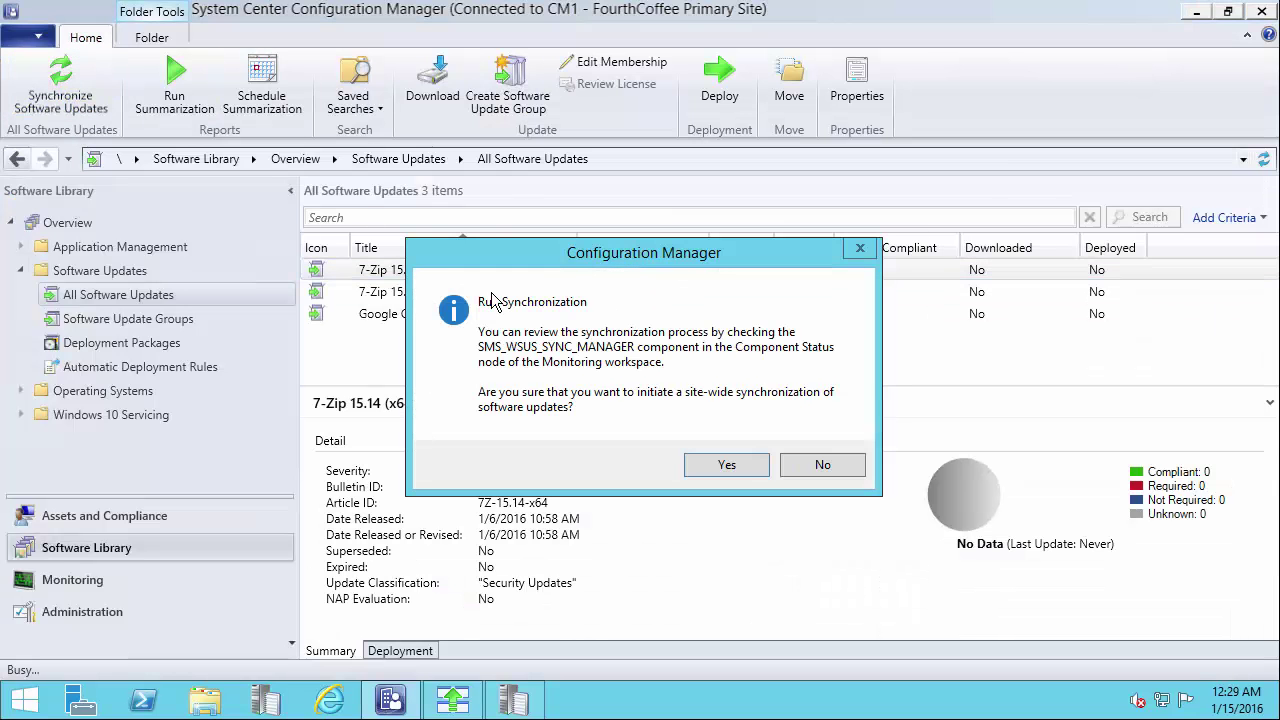
{"action": "left_click", "coordinate": [745, 464]}
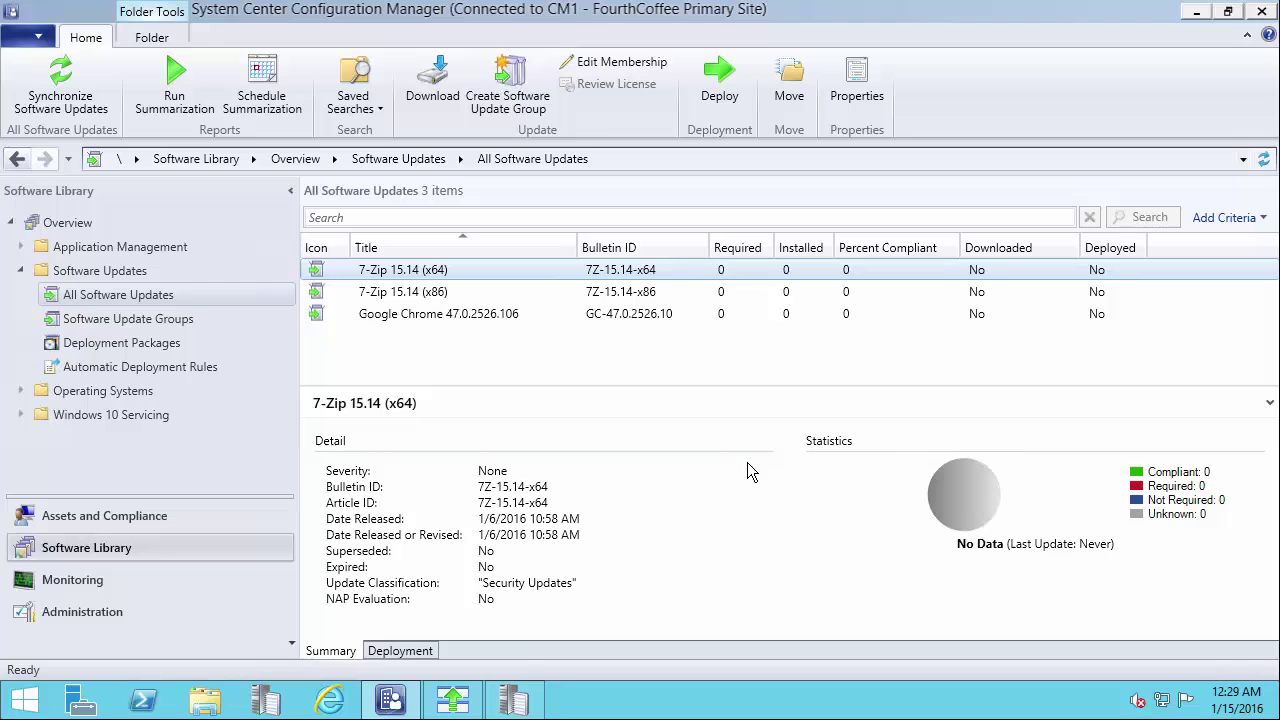
- Confirm the newest 'Sync succeeded' entry in wsyncmgr.log, then return to the console
{"action": "left_click", "coordinate": [513, 700]}
{"action": "left_click", "coordinate": [600, 380]}
{"action": "key", "text": "End"}
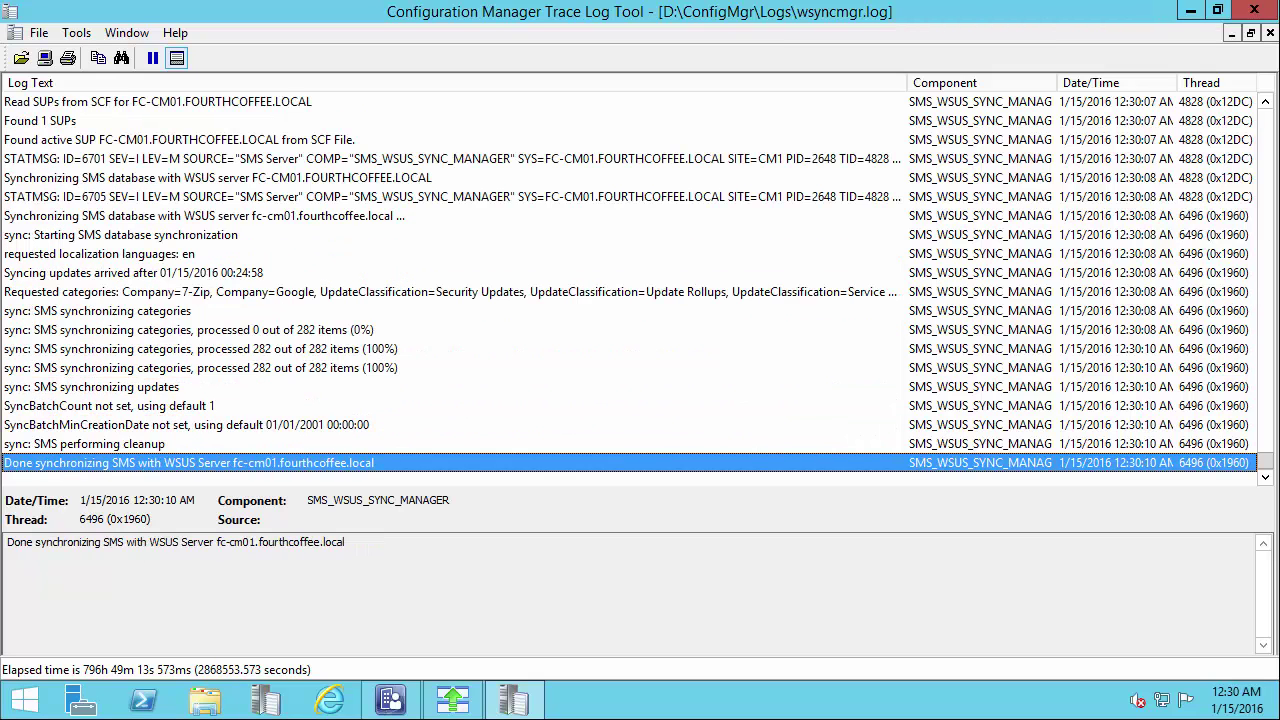
{"action": "left_click", "coordinate": [390, 698]}
{"action": "left_click", "coordinate": [90, 611]}
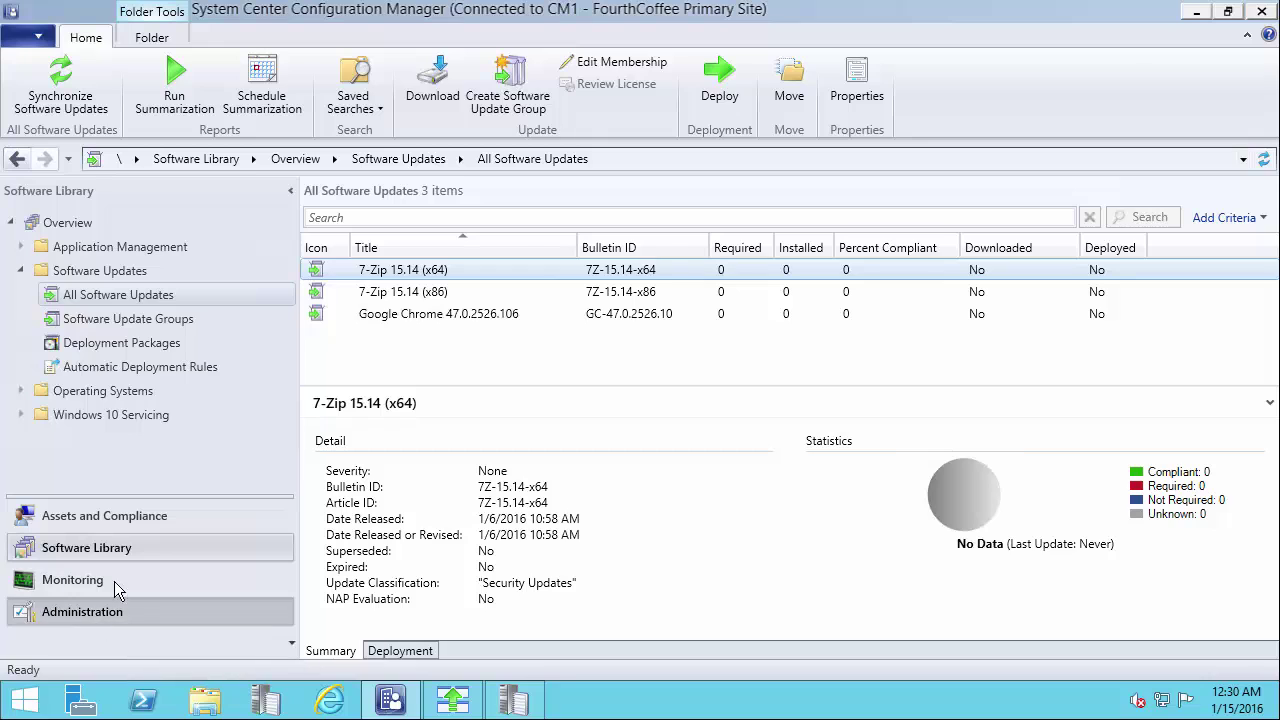
- On site CM1's Software Update Point Products tab, check Adobe Systems, Inc. / Acrobat and save
{"action": "right_click", "coordinate": [400, 278]}
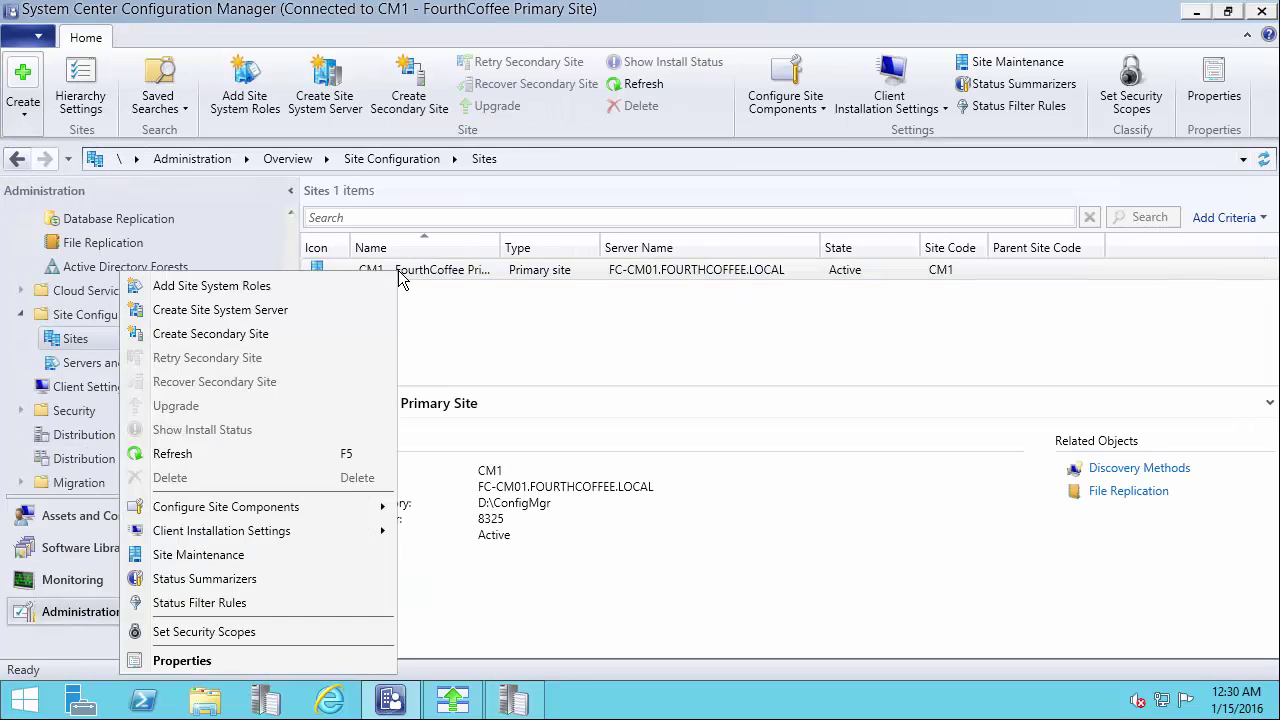
{"action": "mouse_move", "coordinate": [272, 507]}
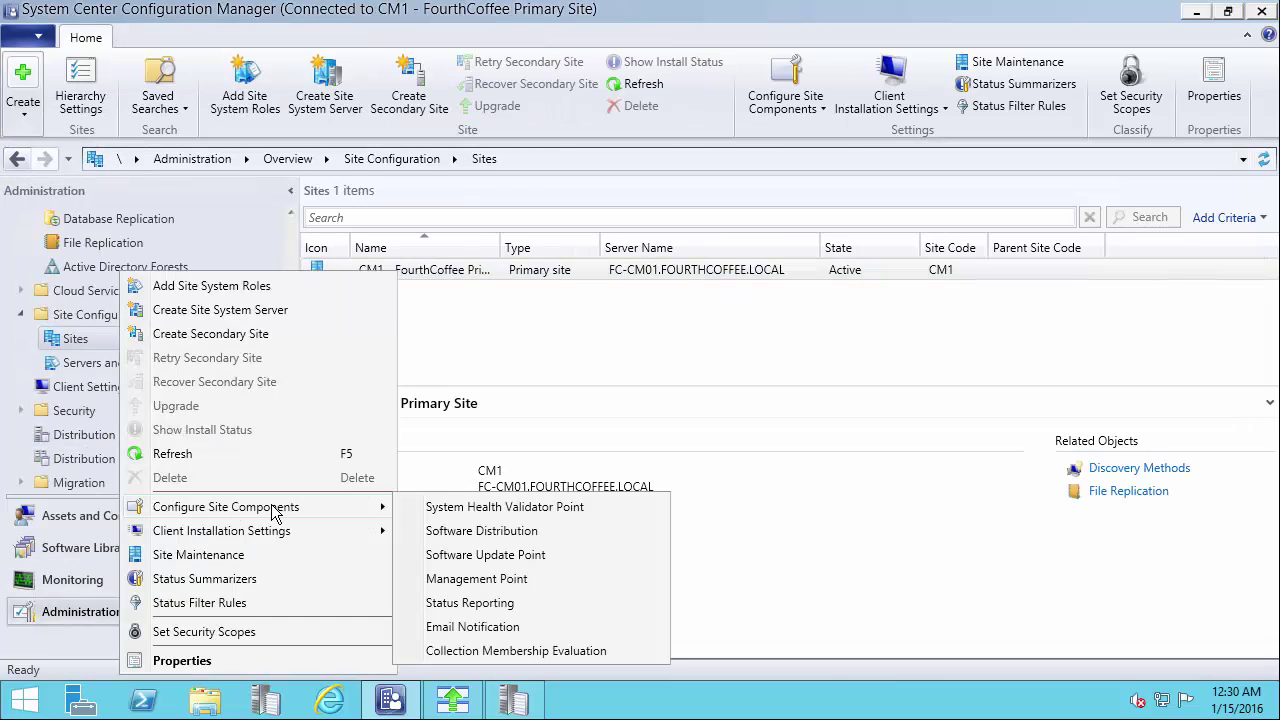
{"action": "left_click", "coordinate": [490, 557]}
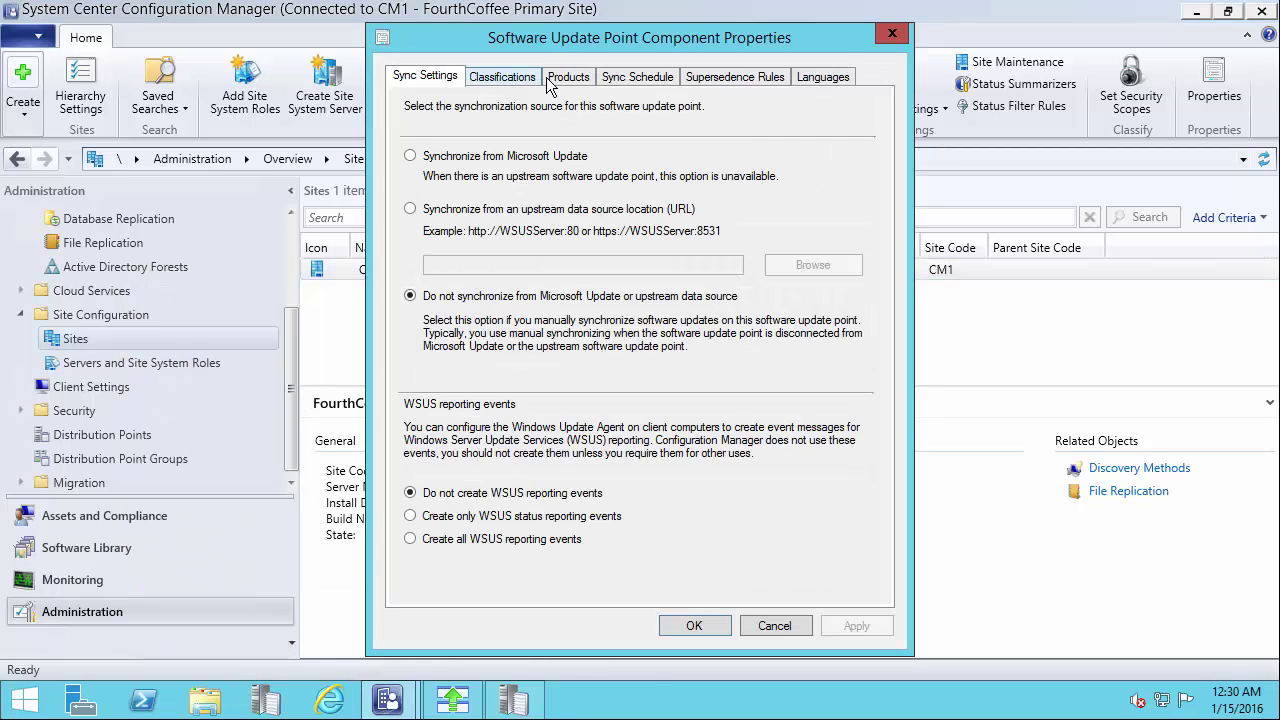
{"action": "left_click", "coordinate": [566, 78]}
{"action": "left_click", "coordinate": [453, 173]}
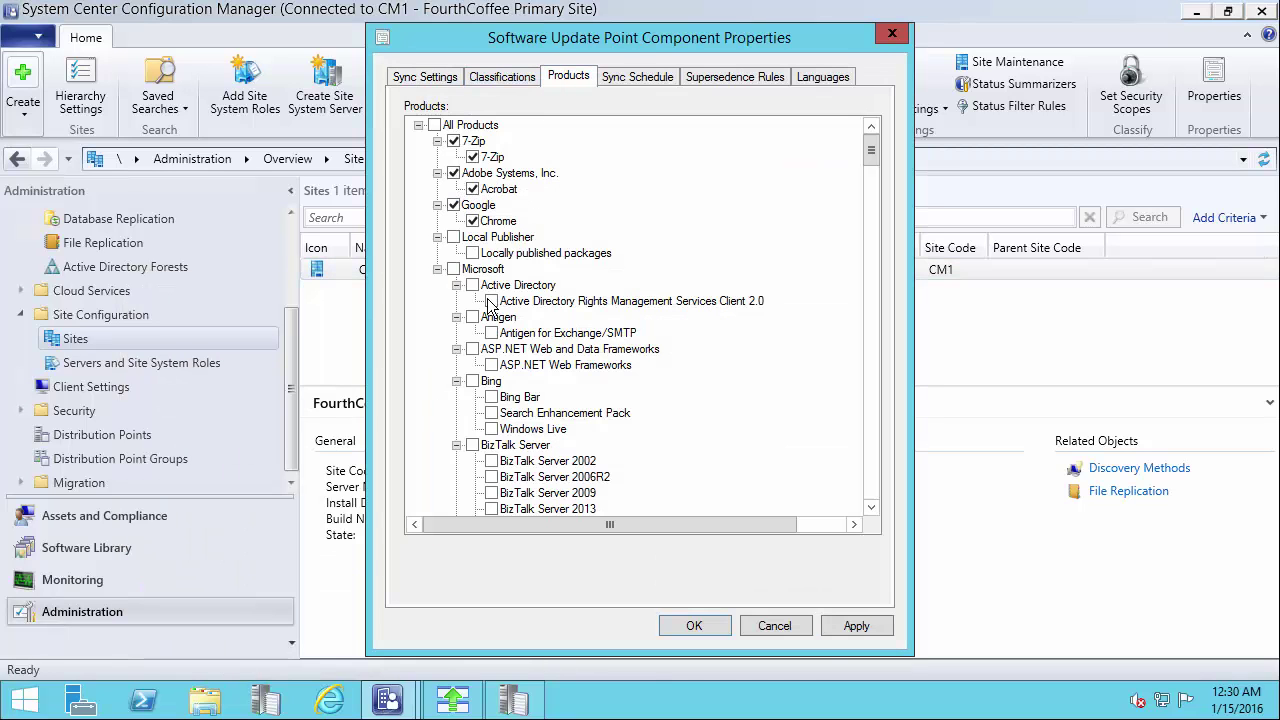
{"action": "left_click", "coordinate": [702, 620]}
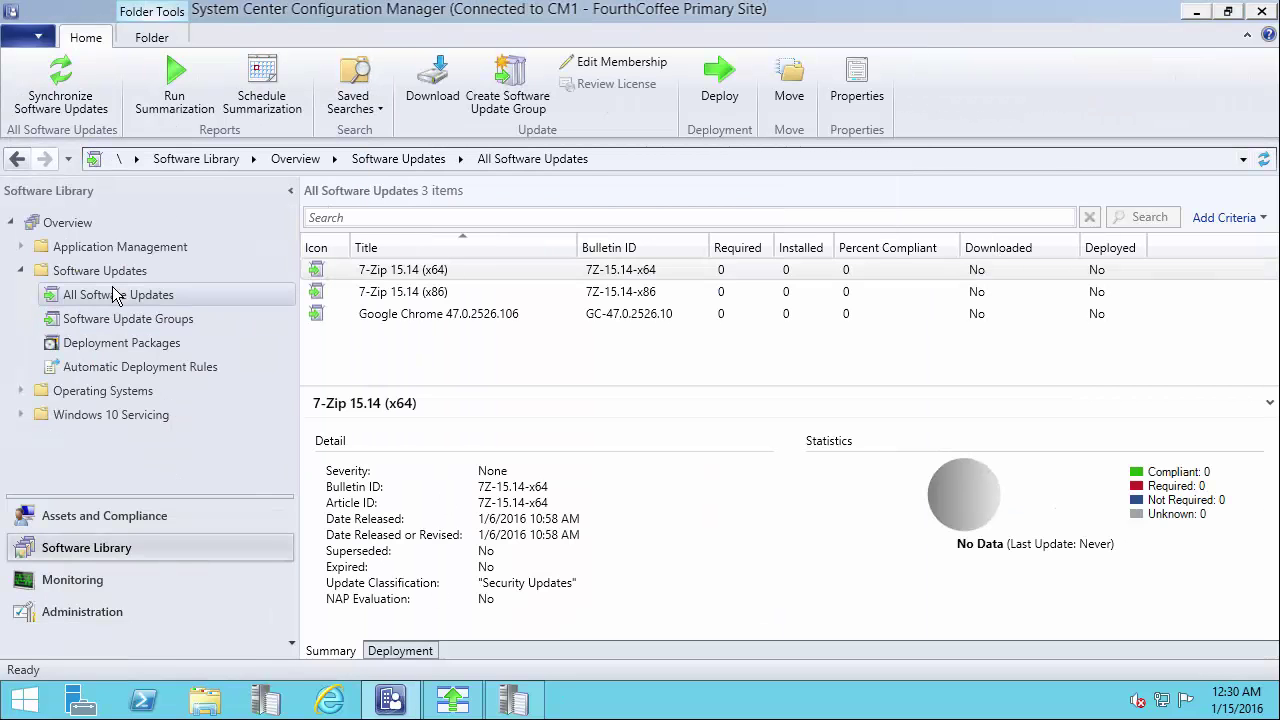
- Synchronize software updates again and verify in wsyncmgr.log that the 11 Acrobat updates were added
{"action": "right_click", "coordinate": [118, 294]}
{"action": "left_click", "coordinate": [165, 311]}
{"action": "left_click", "coordinate": [729, 464]}
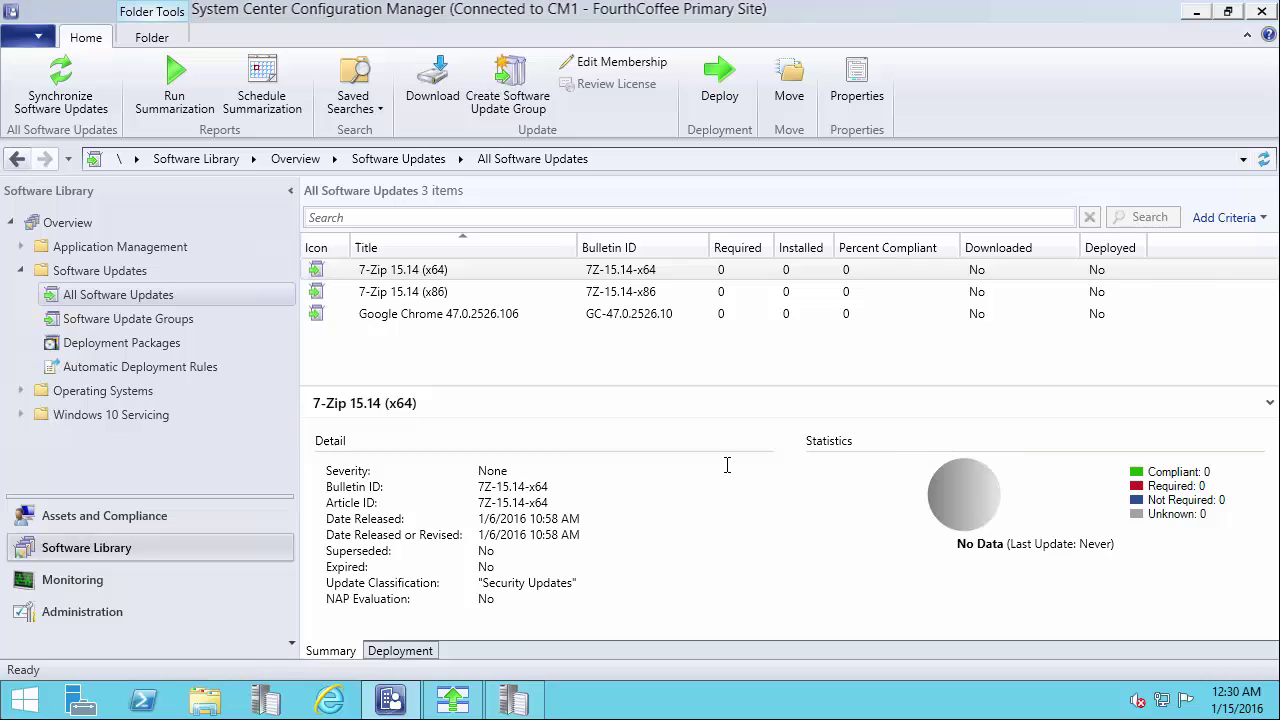
{"action": "left_click", "coordinate": [1198, 12]}
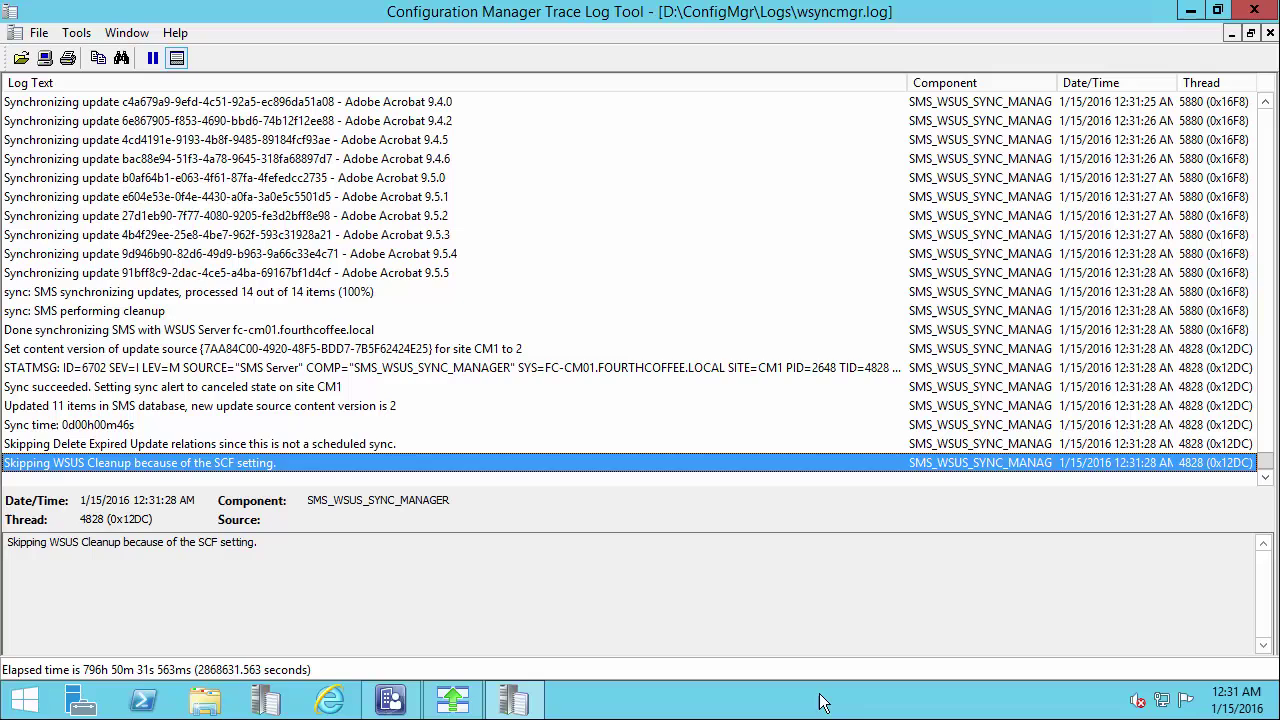
{"action": "left_click", "coordinate": [388, 699]}
- Refresh All Software Updates to show 14 items and review the Adobe Acrobat 9.3.3 and 9.4.2 details
{"action": "left_click", "coordinate": [480, 314]}
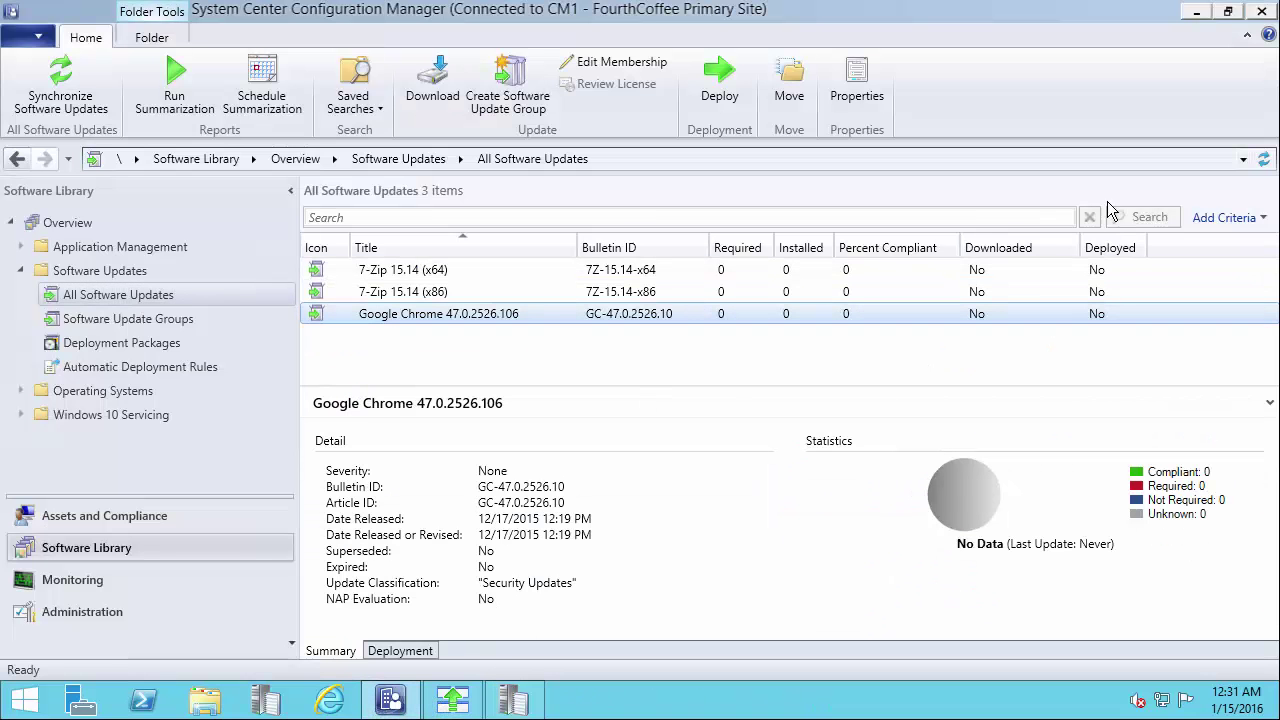
{"action": "left_click", "coordinate": [1264, 162]}
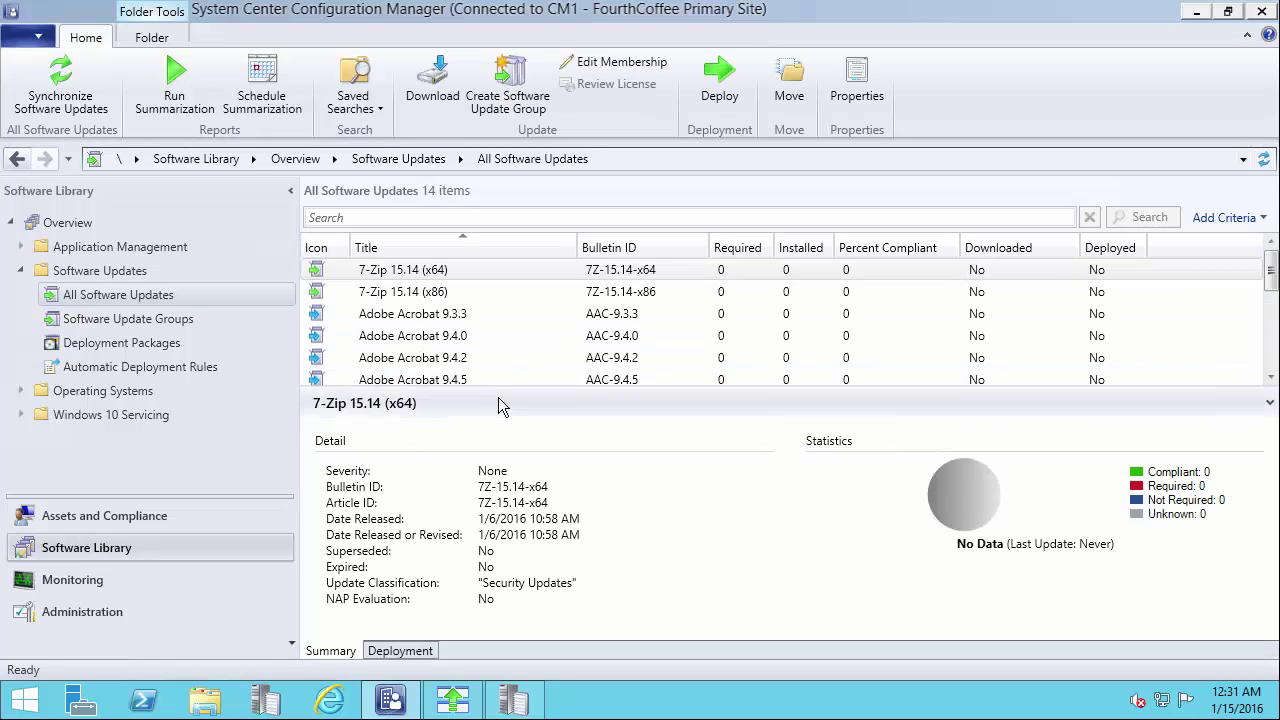
{"action": "left_click_drag", "start_coordinate": [523, 388], "coordinate": [524, 477]}
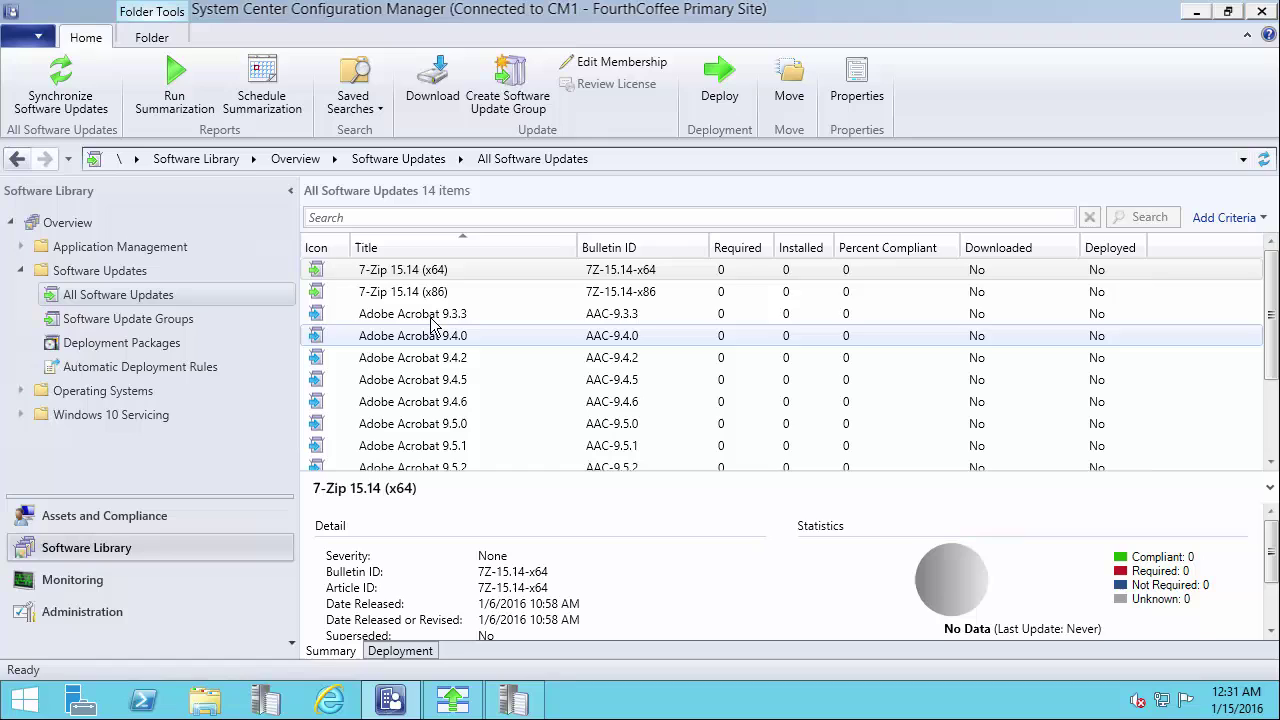
{"action": "left_click", "coordinate": [346, 315]}
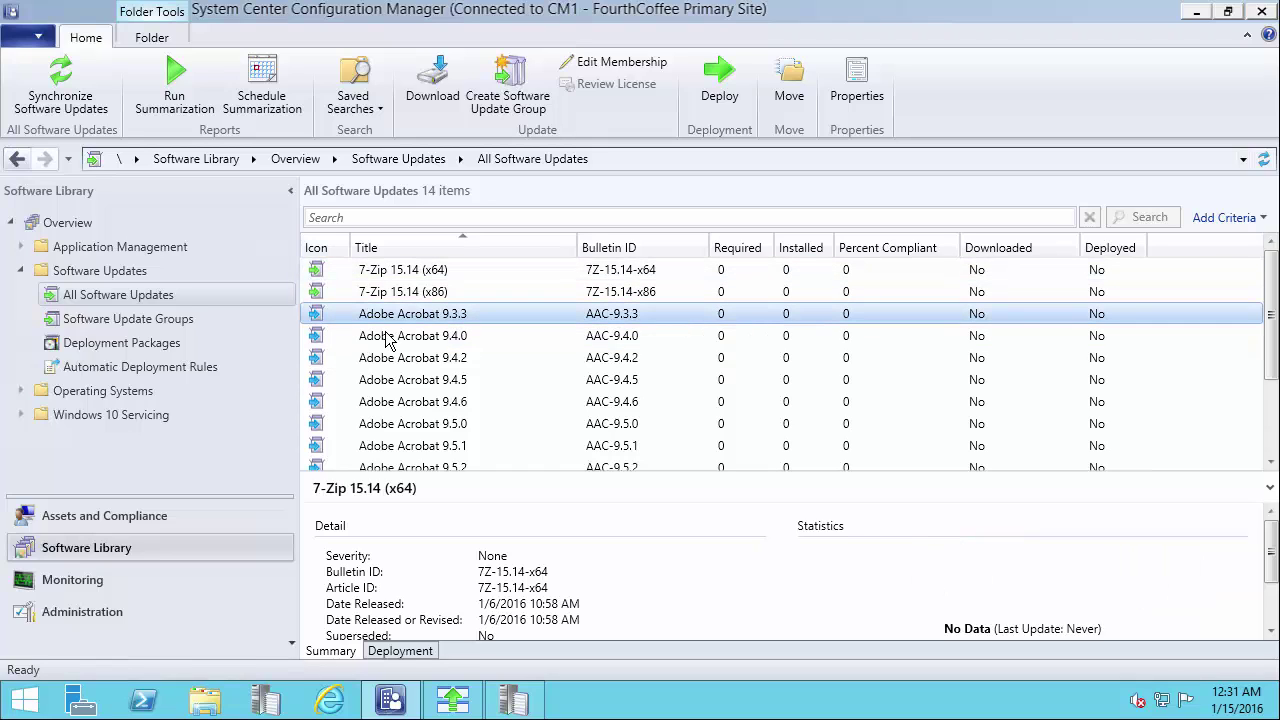
{"action": "scroll", "coordinate": [495, 325], "scroll_direction": "down", "scroll_amount": 2}
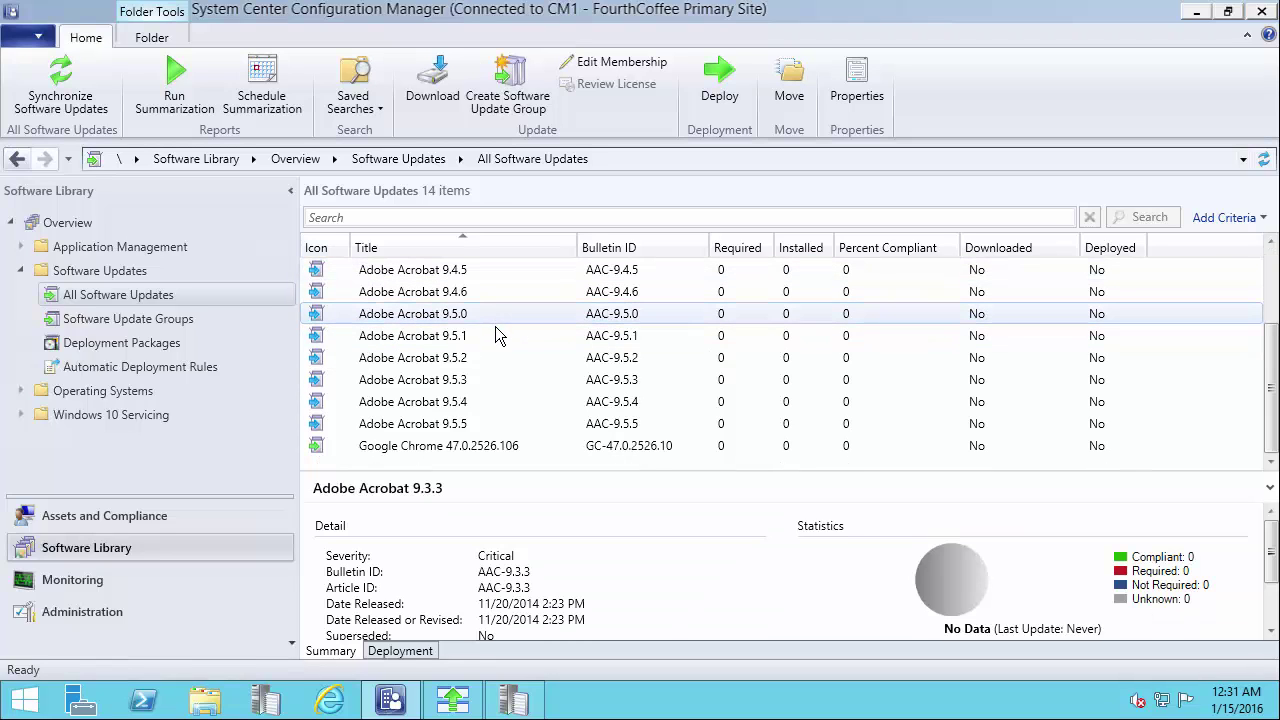
{"action": "scroll", "coordinate": [518, 424], "scroll_direction": "up", "scroll_amount": 2}
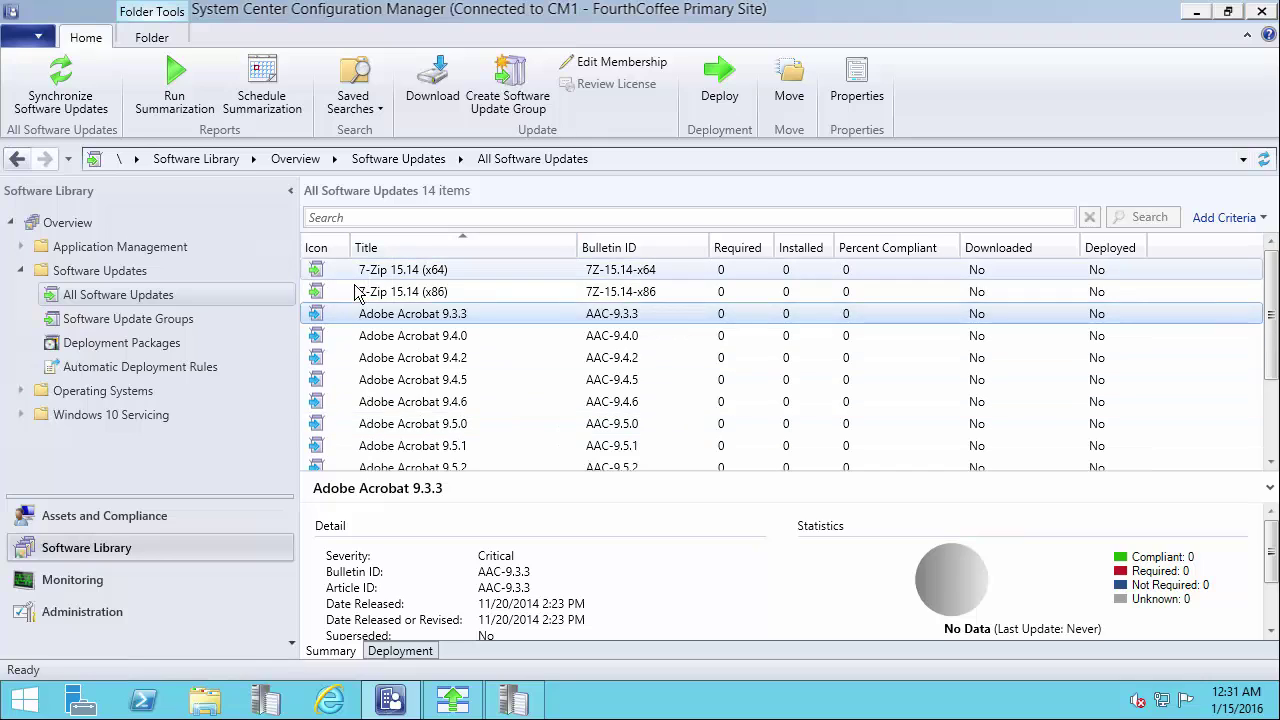
{"action": "scroll", "coordinate": [457, 370], "scroll_direction": "down", "scroll_amount": 2}
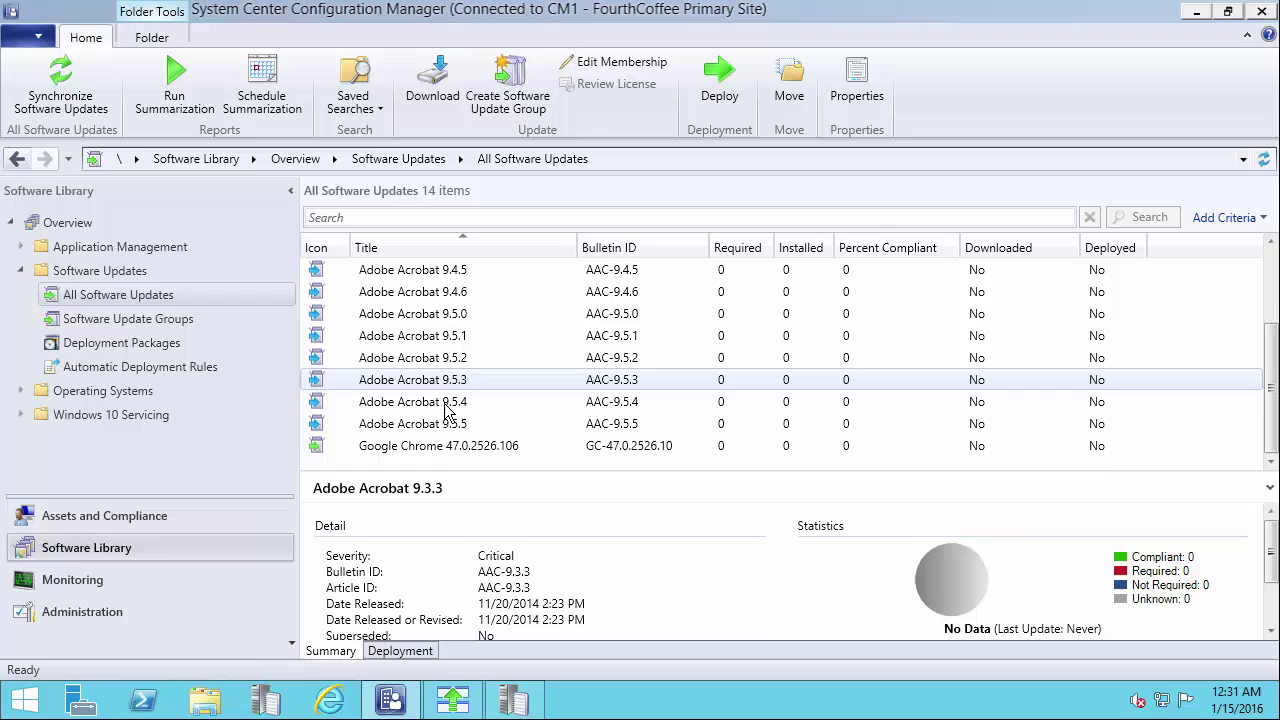
{"action": "scroll", "coordinate": [440, 380], "scroll_direction": "up", "scroll_amount": 2}
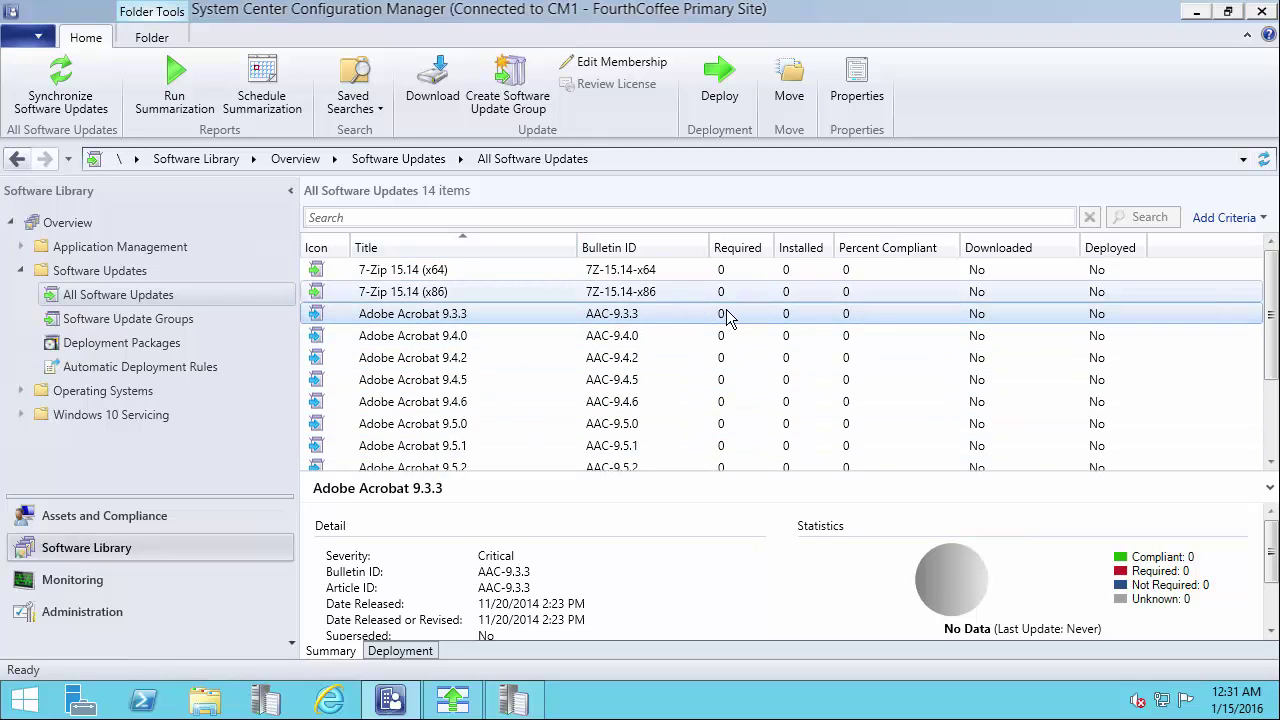
{"action": "left_click", "coordinate": [740, 357]}
{"action": "left_click", "coordinate": [729, 318]}
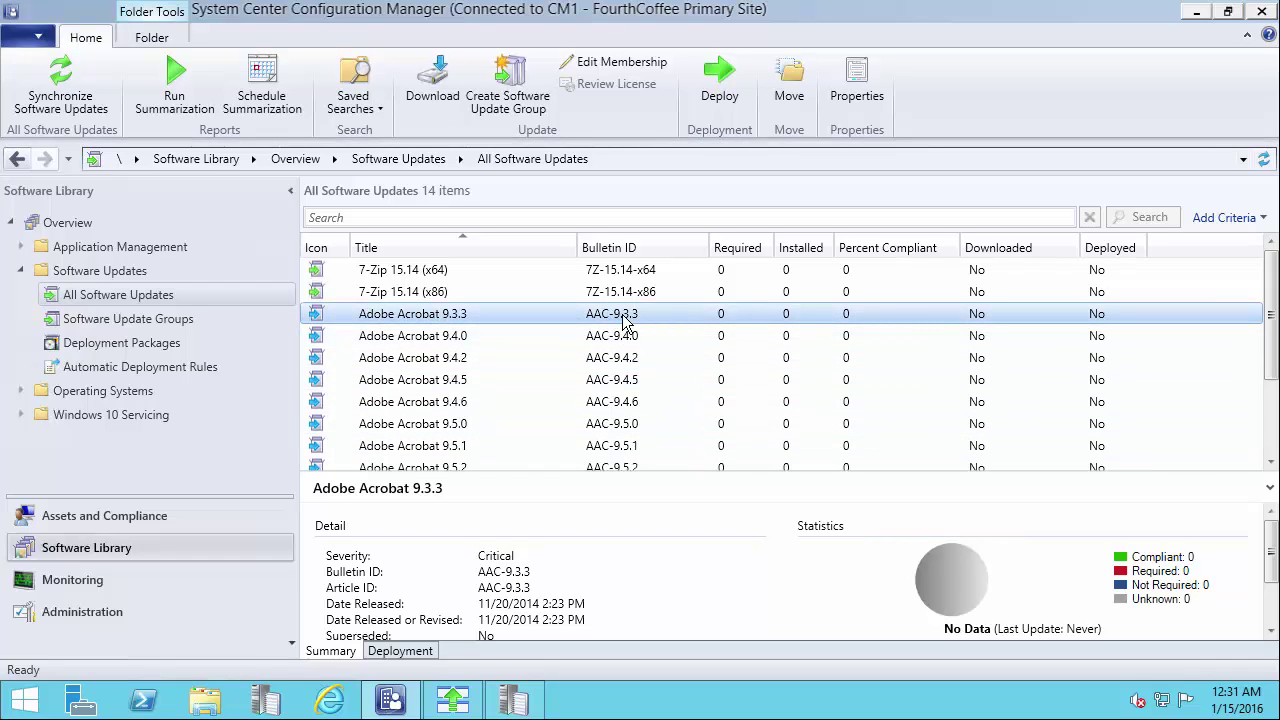
- Inspect the ConfigMgr Server client count and package size thresholds in SCUP Options, then cancel unchanged
{"action": "key", "text": "alt+Tab"}
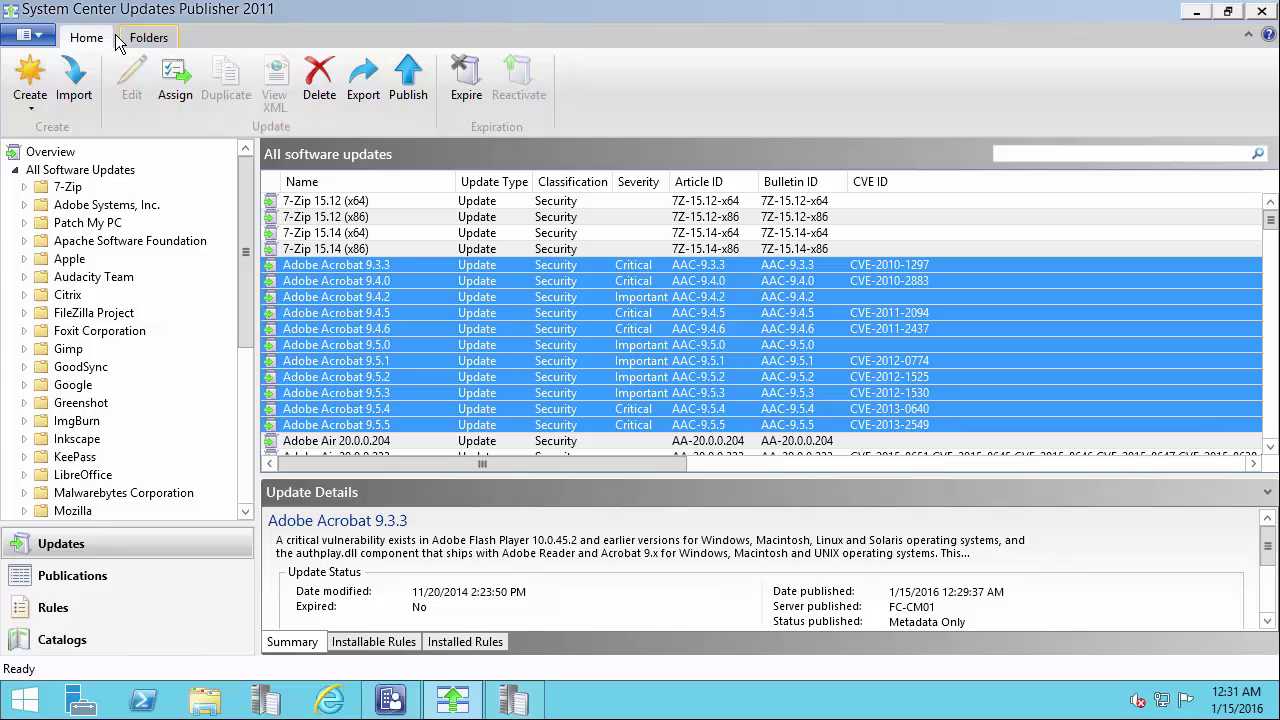
{"action": "left_click", "coordinate": [28, 37]}
{"action": "left_click", "coordinate": [65, 71]}
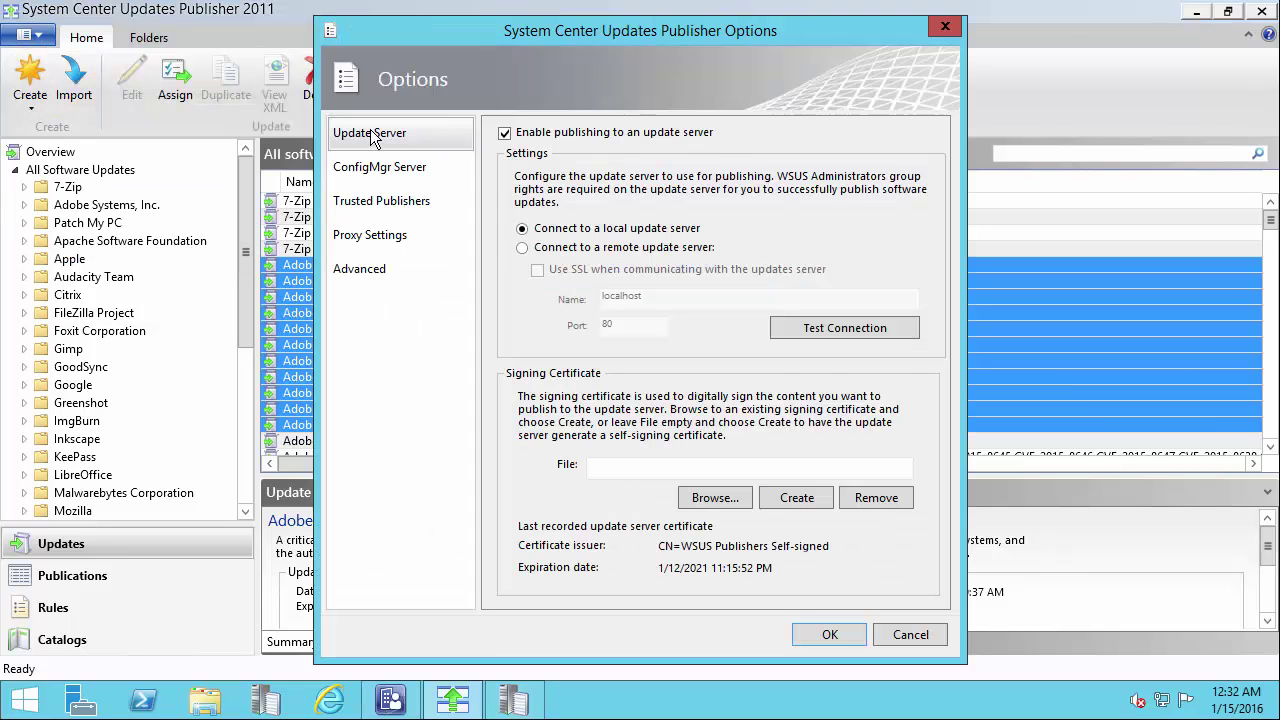
{"action": "left_click", "coordinate": [398, 170]}
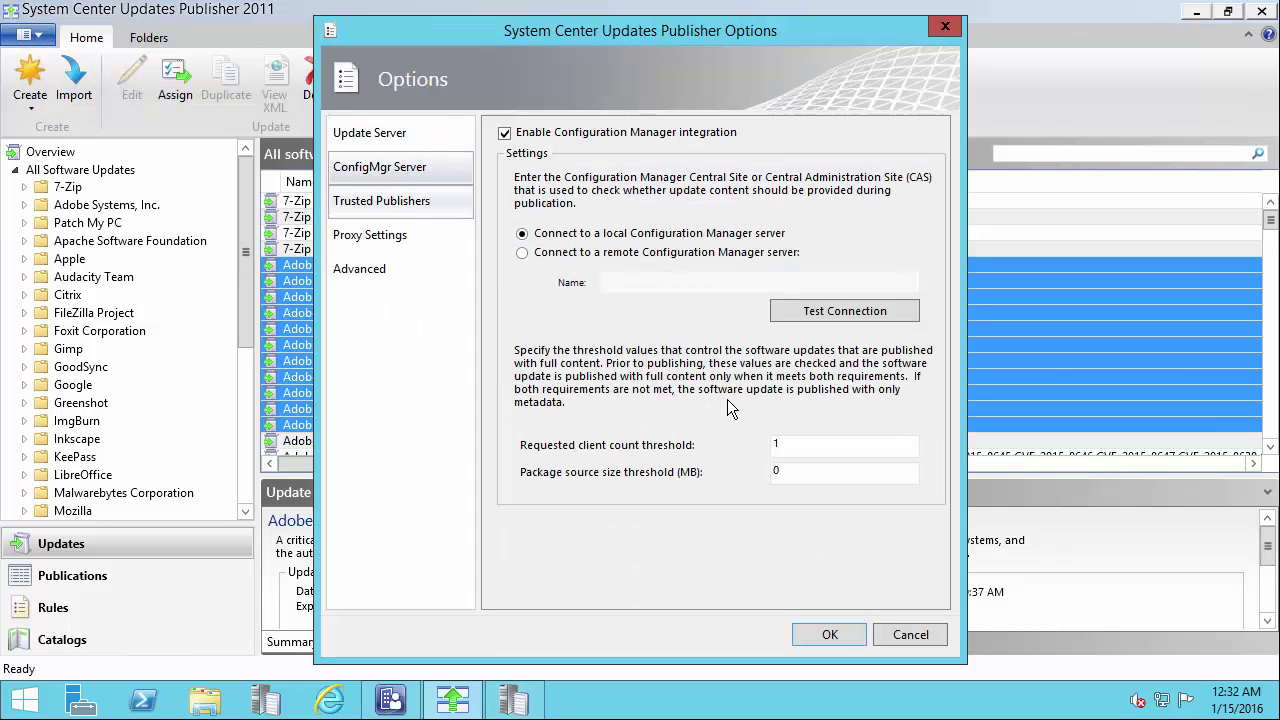
{"action": "left_click_drag", "start_coordinate": [847, 450], "coordinate": [742, 446]}
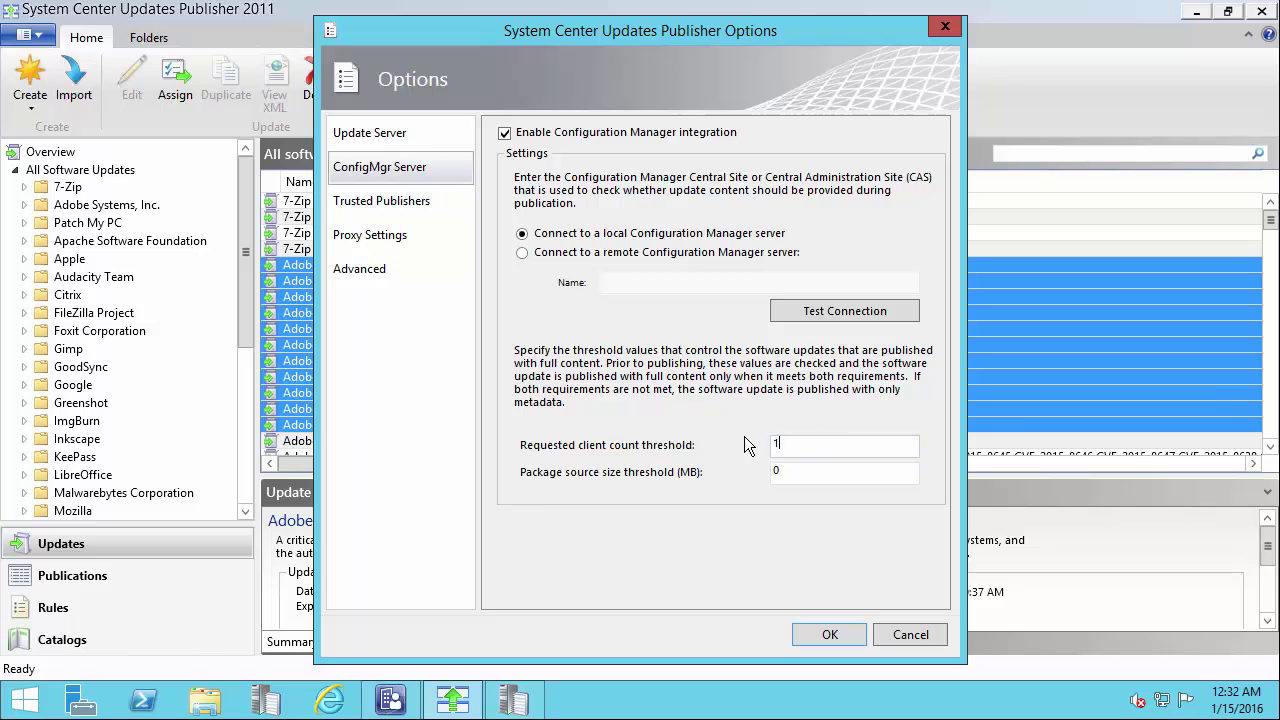
{"action": "double_click", "coordinate": [780, 450]}
{"action": "key", "text": "Tab"}
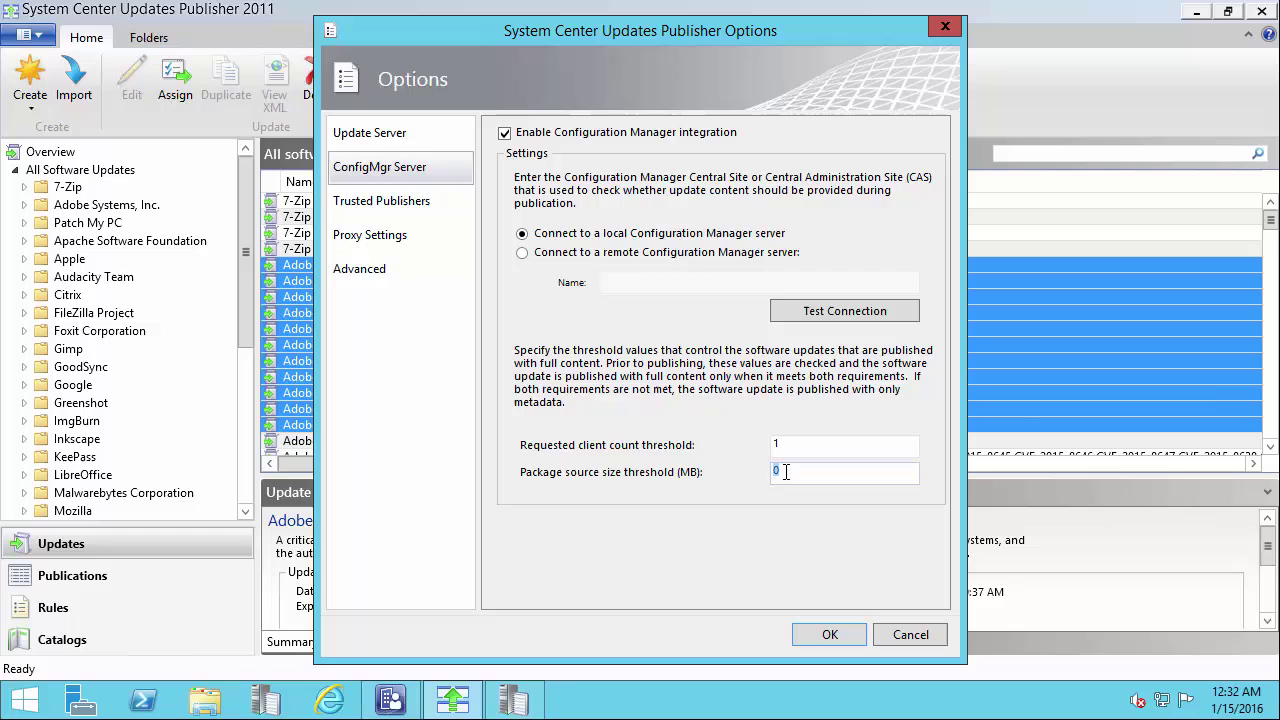
{"action": "left_click", "coordinate": [806, 470]}
{"action": "double_click", "coordinate": [805, 443]}
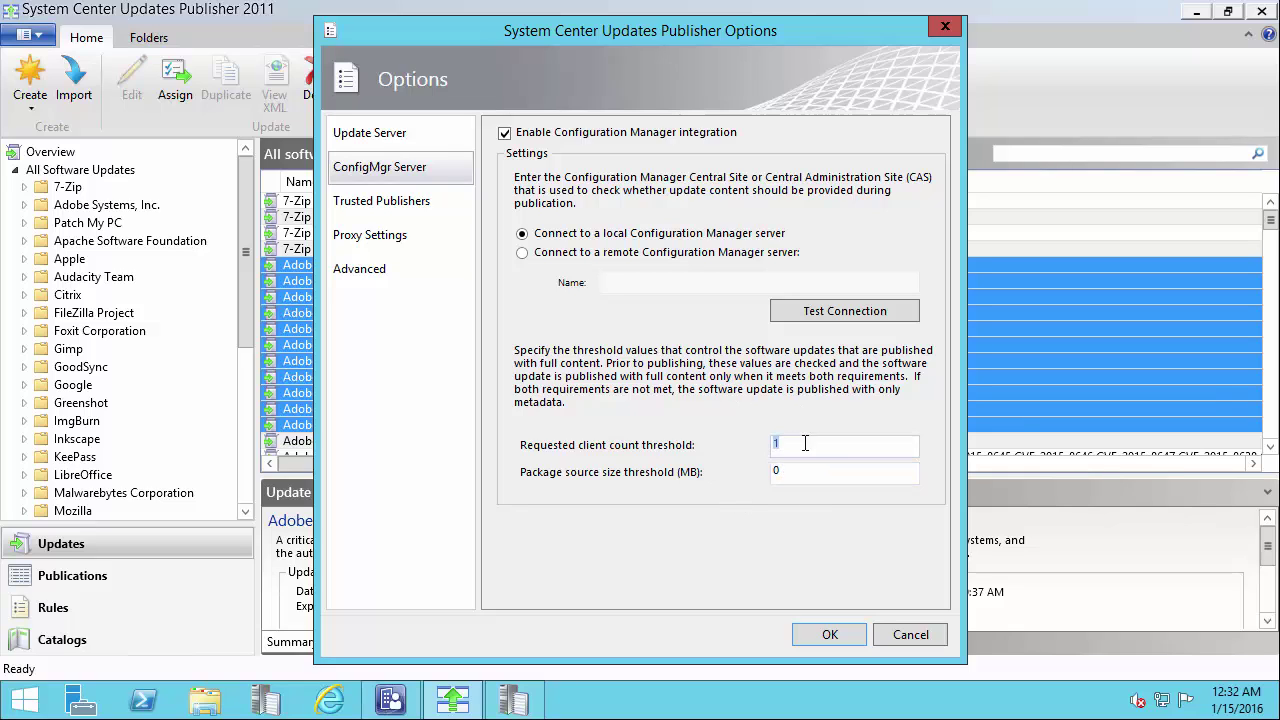
{"action": "left_click", "coordinate": [908, 634]}
- Multi-select 7-Zip 15.14 x86, 7-Zip 15.14 x64 and Google Chrome 47.0.2526.106 in All Software Updates
{"action": "left_click", "coordinate": [1198, 13]}
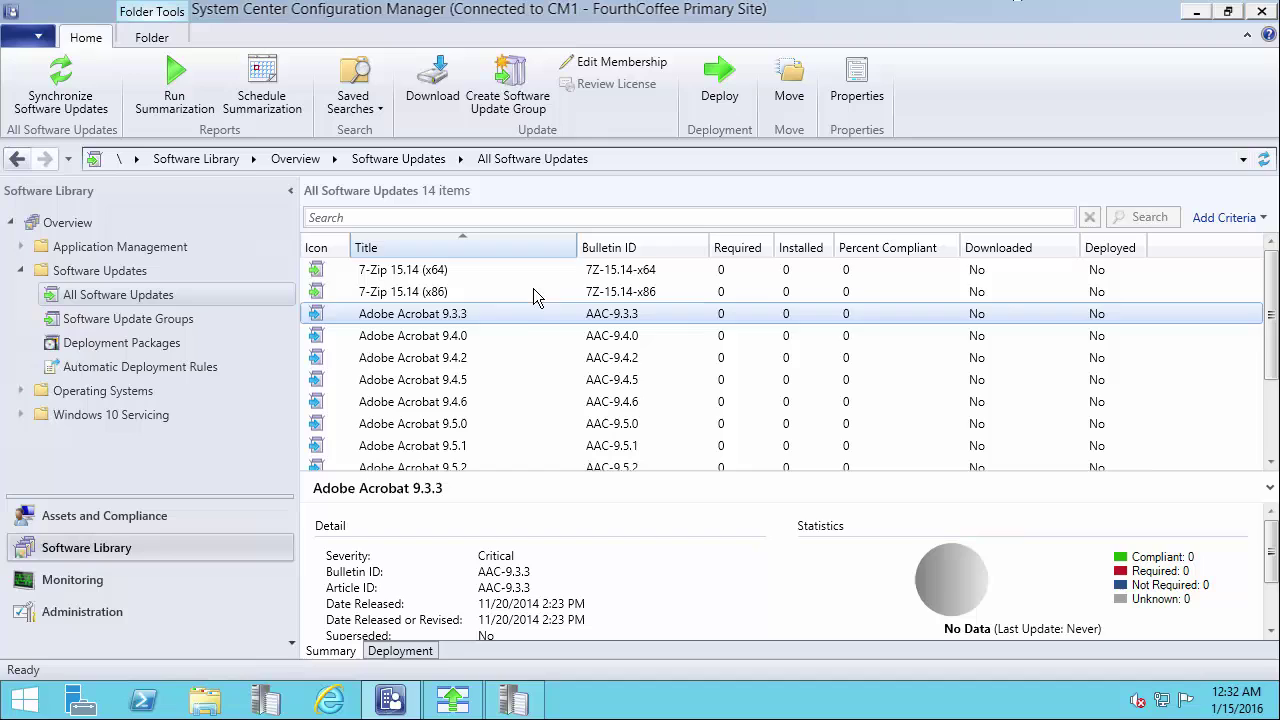
{"action": "scroll", "coordinate": [600, 330], "scroll_direction": "down", "scroll_amount": 2}
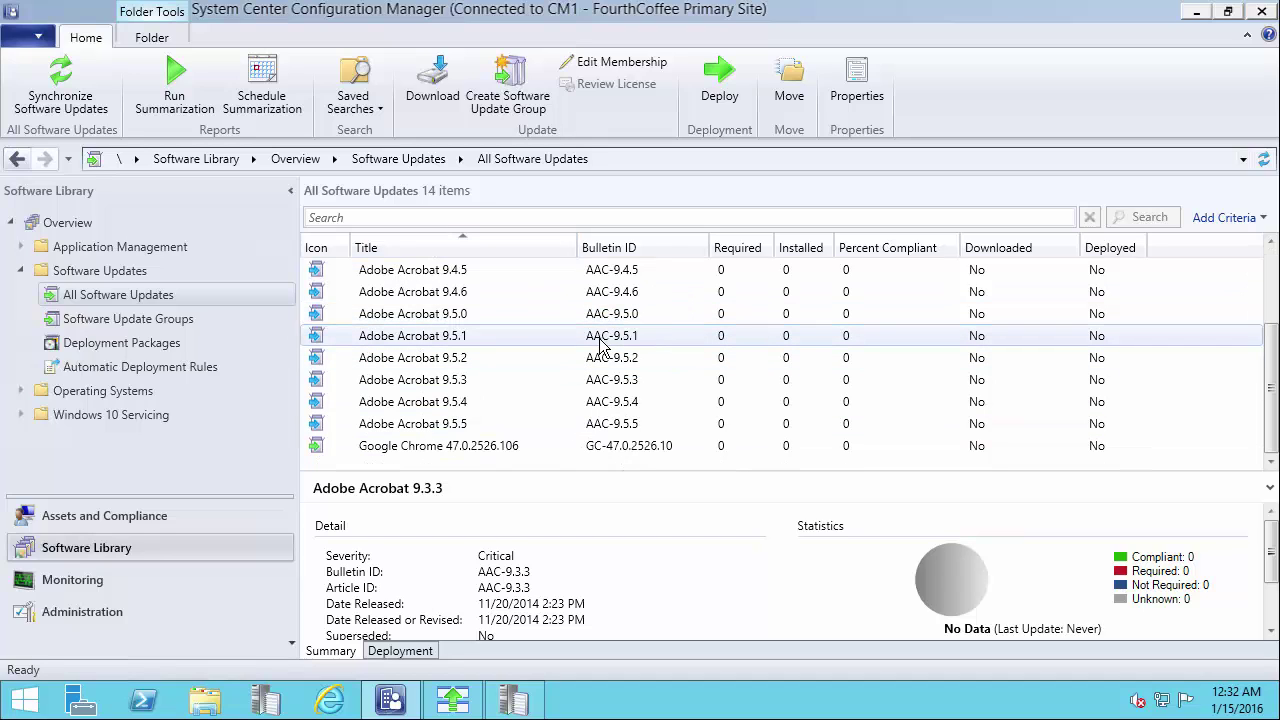
{"action": "scroll", "coordinate": [592, 350], "scroll_direction": "up", "scroll_amount": 2}
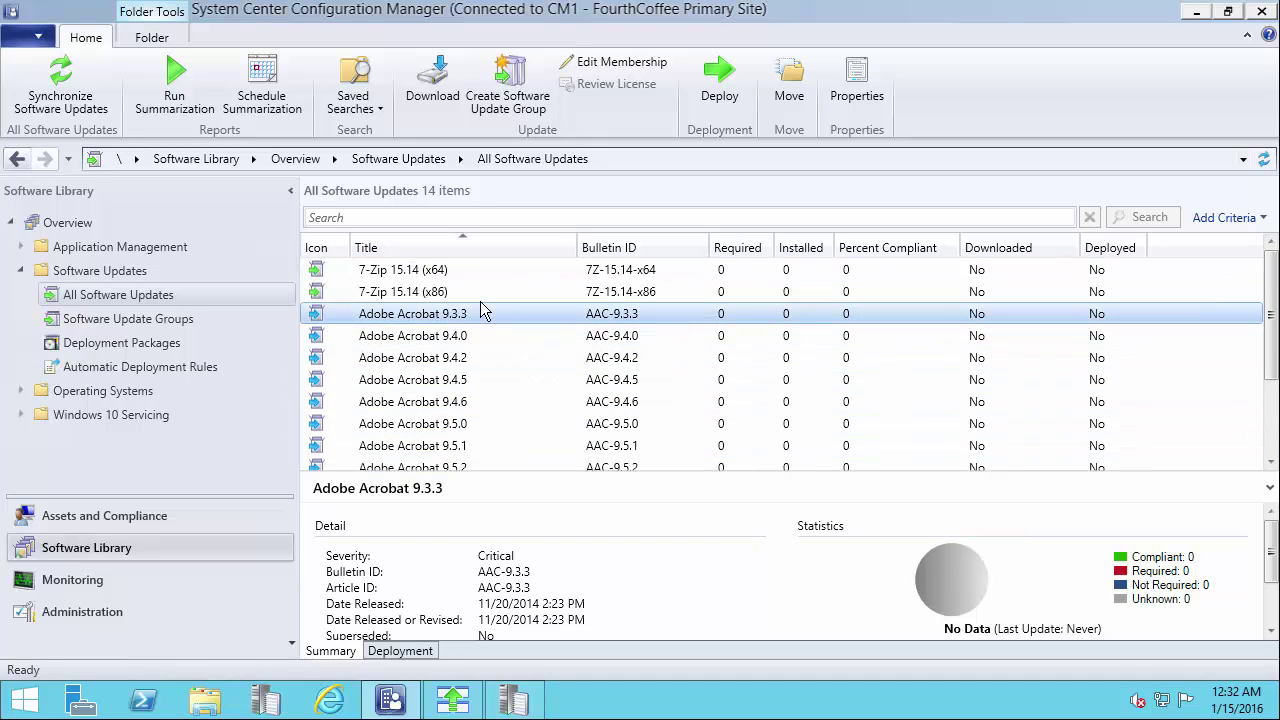
{"action": "left_click", "coordinate": [449, 291]}
{"action": "left_click", "coordinate": [445, 269], "text": "shift"}
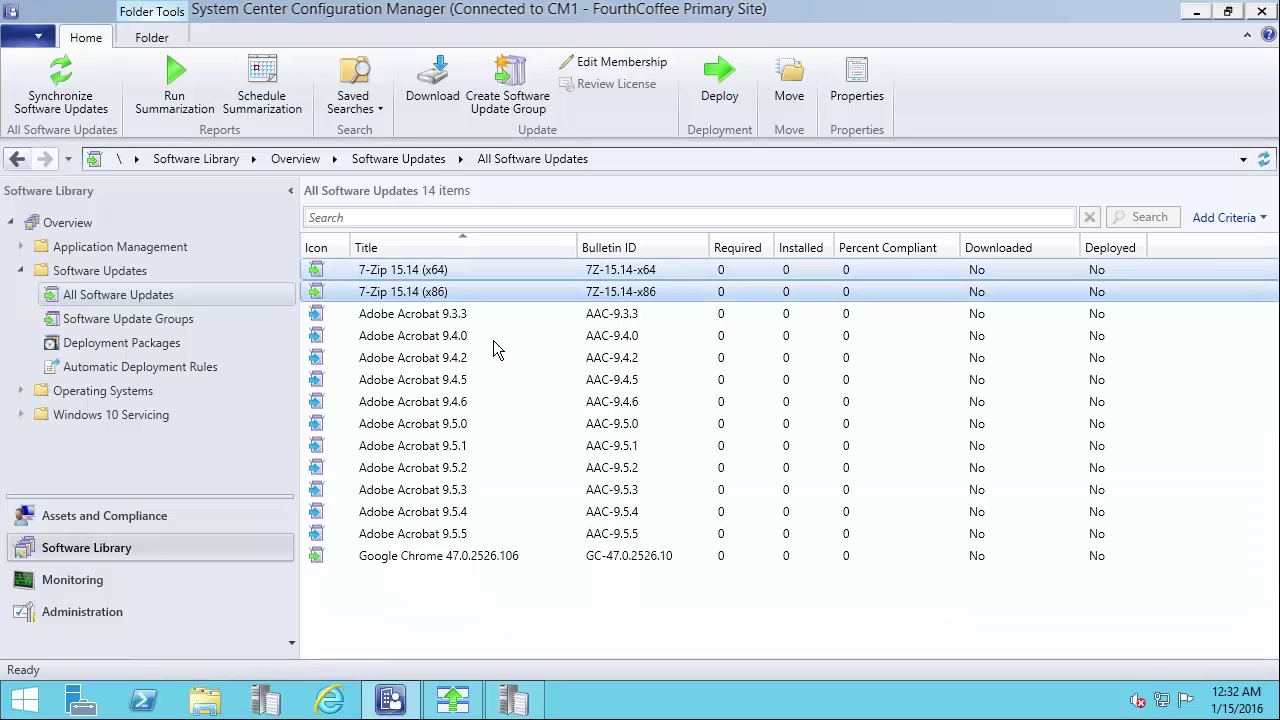
{"action": "left_click", "coordinate": [503, 556], "text": "ctrl"}
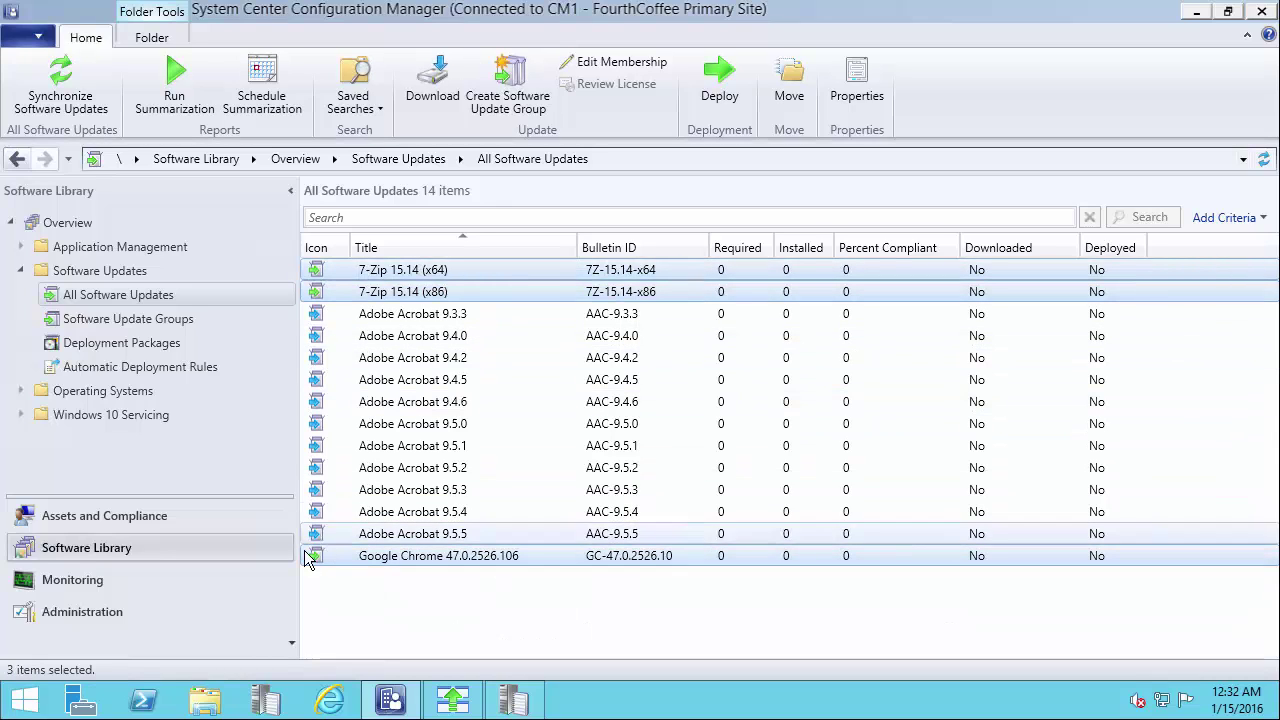